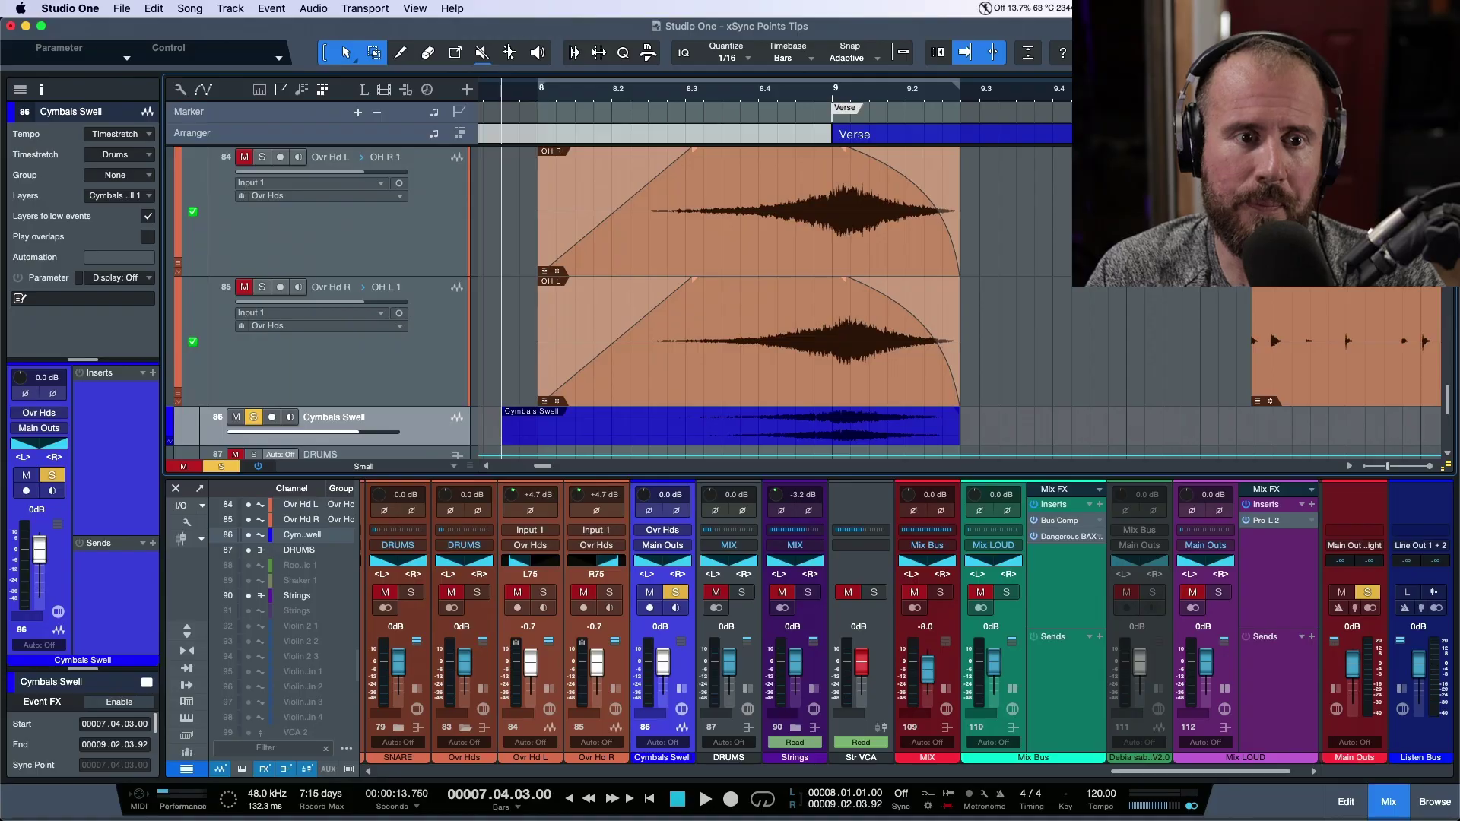
Unsolo the Cymbals Swell track and solo the Ovr Hds overhead folder instead.
key("s")
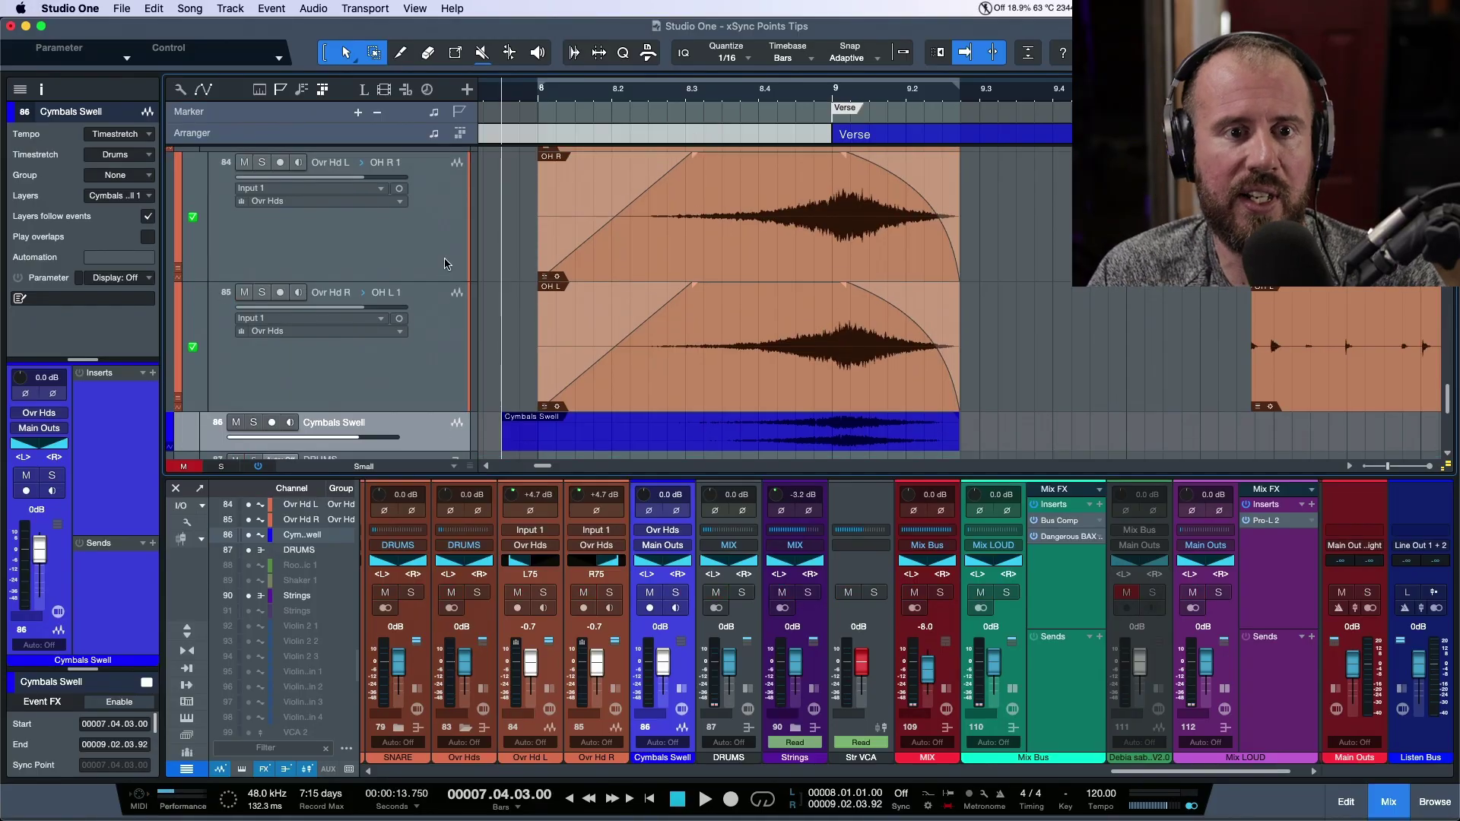
scroll(304, 197, "up", 2)
left_click(256, 157)
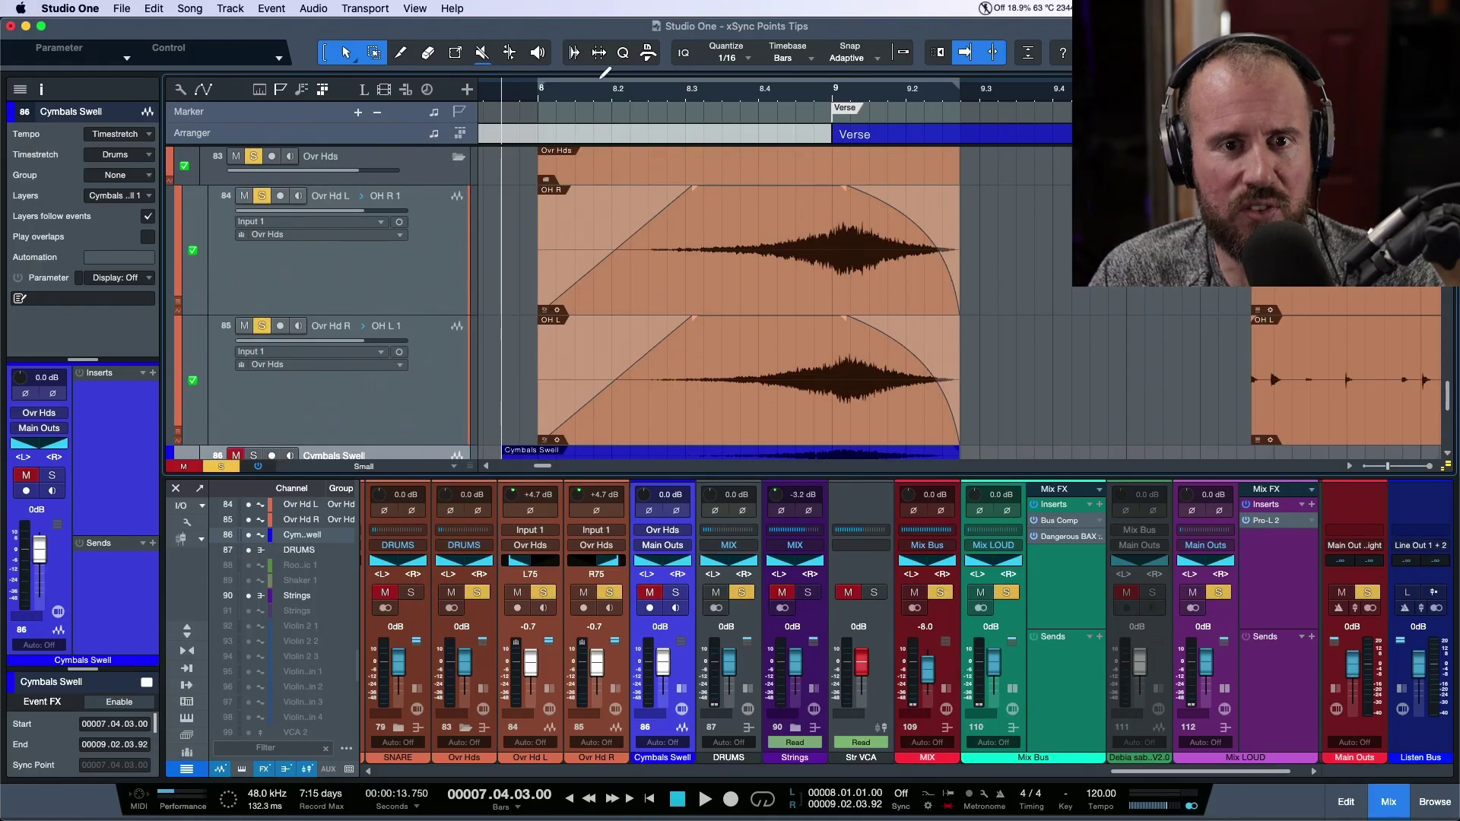
Play the overhead swell from just before bar 8, then stop.
left_click(536, 97)
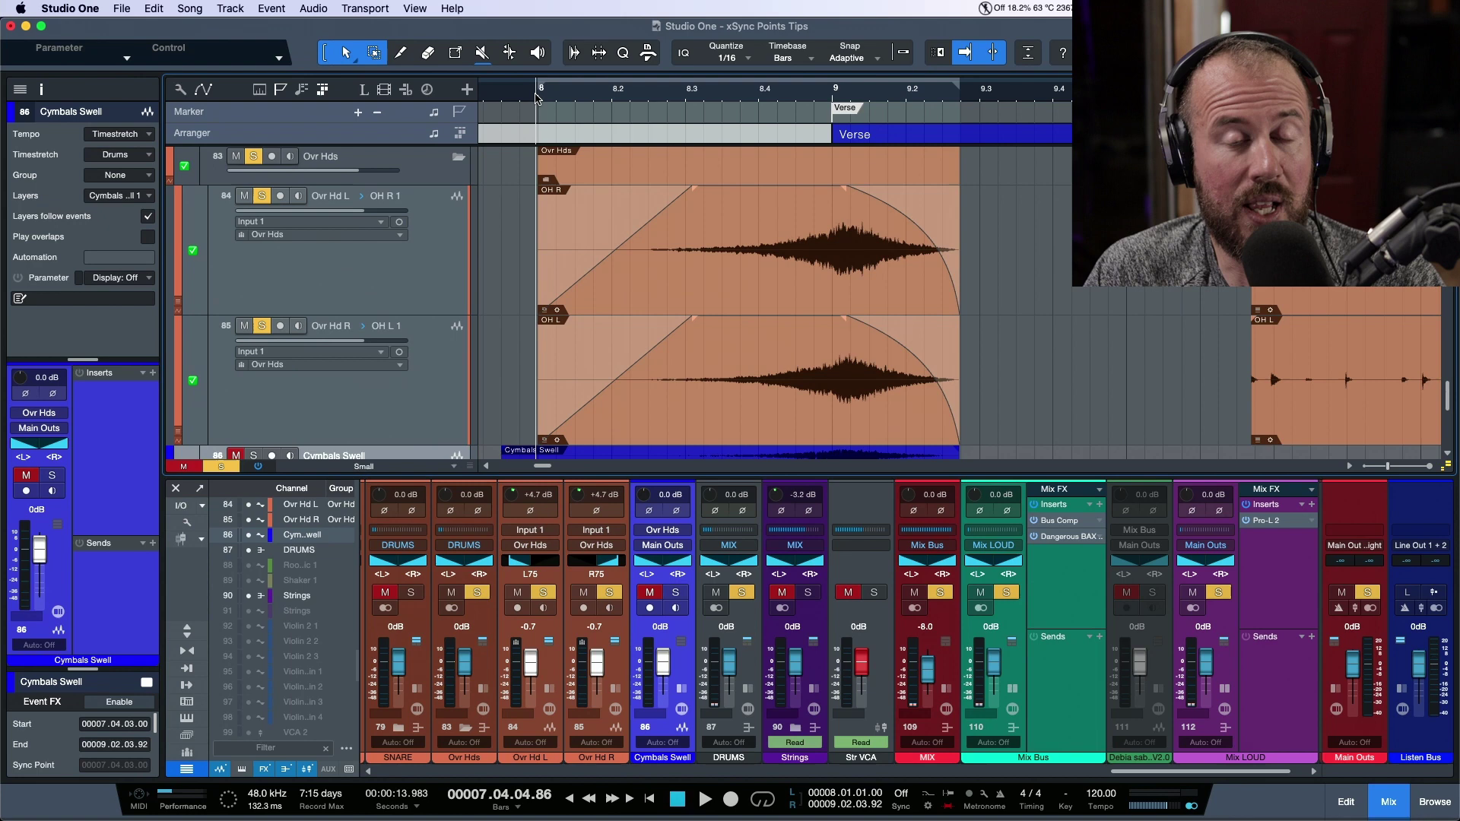
key("space")
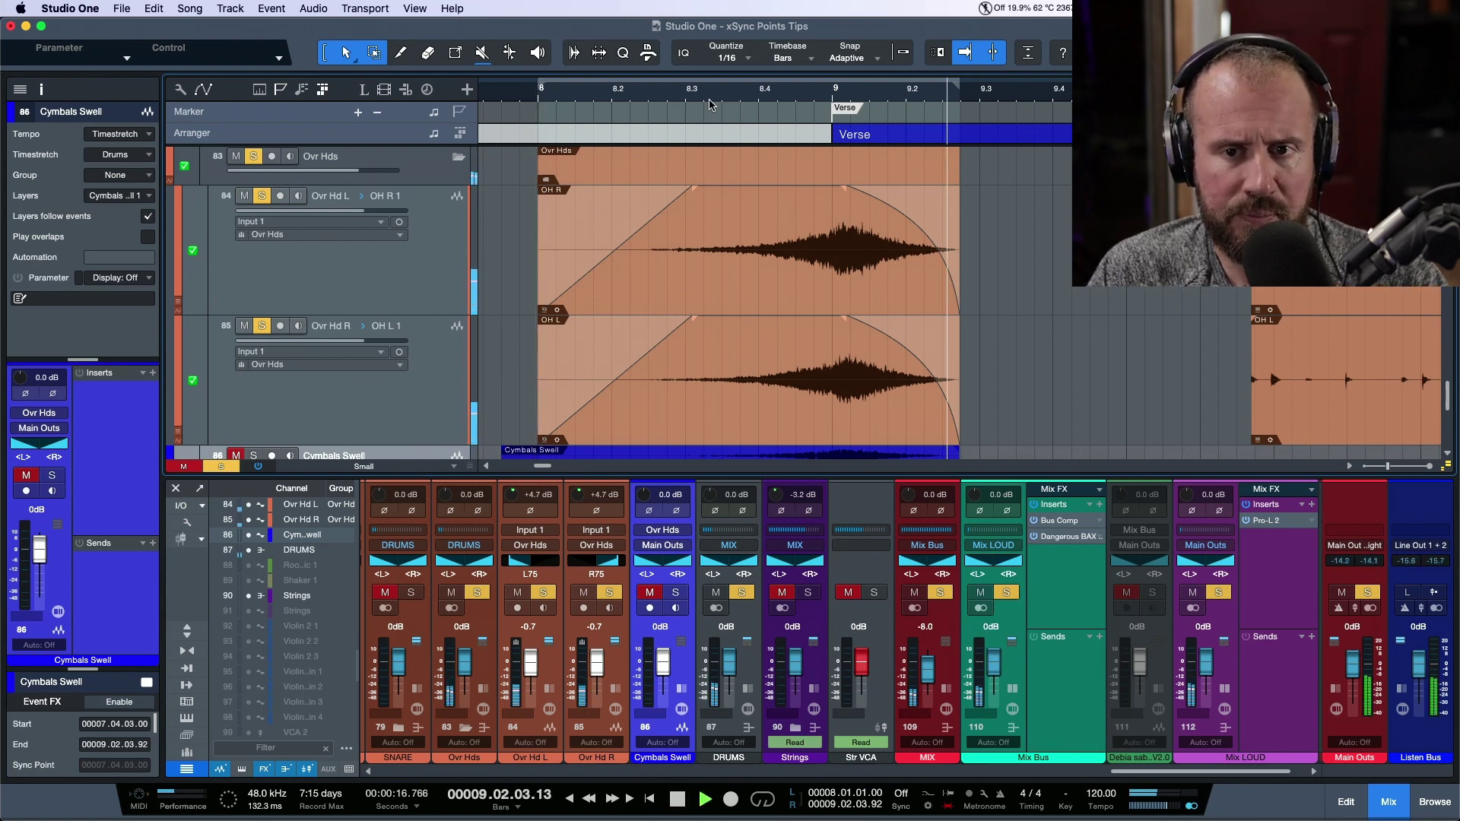
key("space")
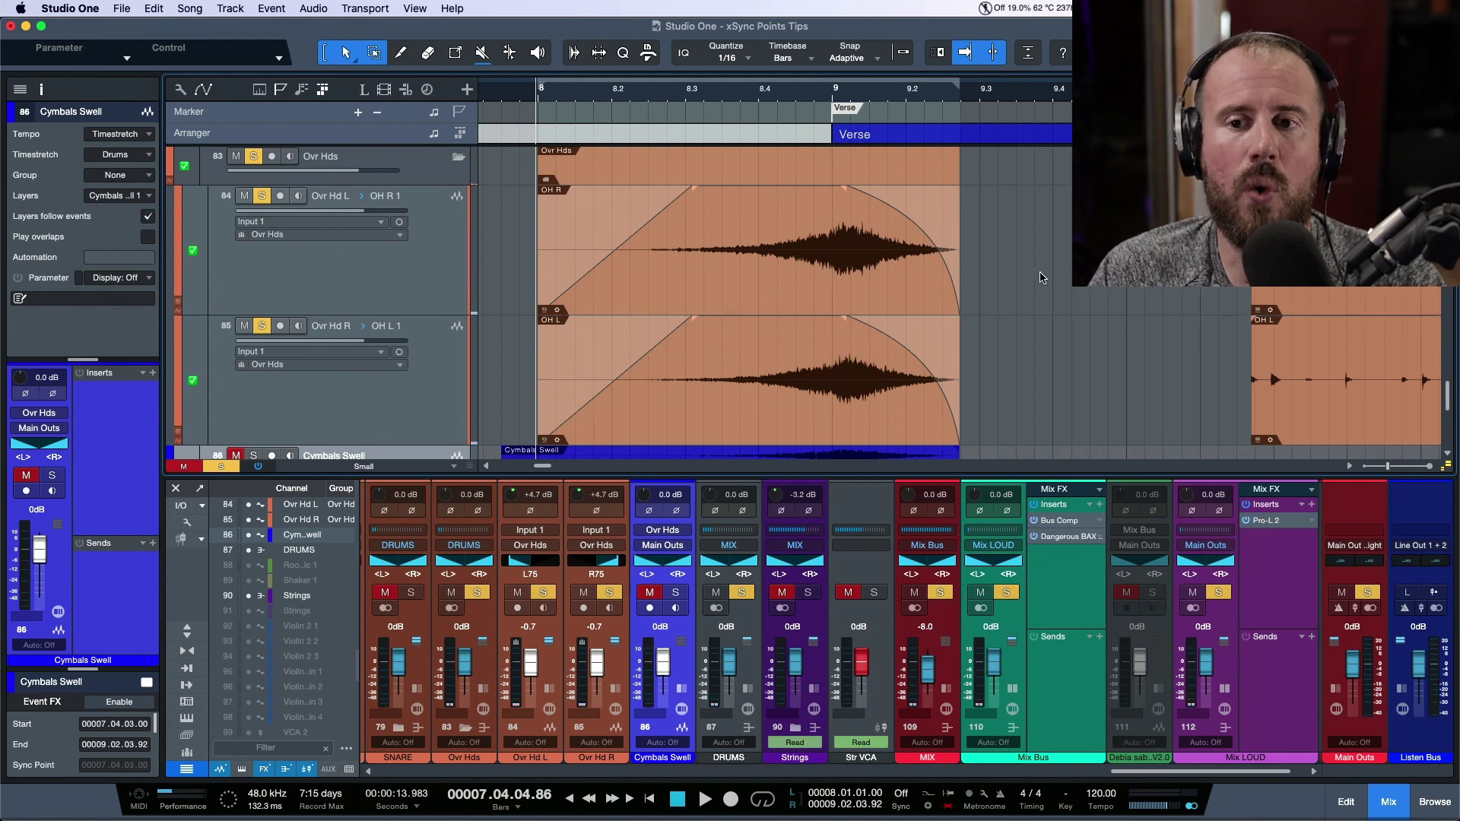
left_click_drag(1056, 450, 616, 288)
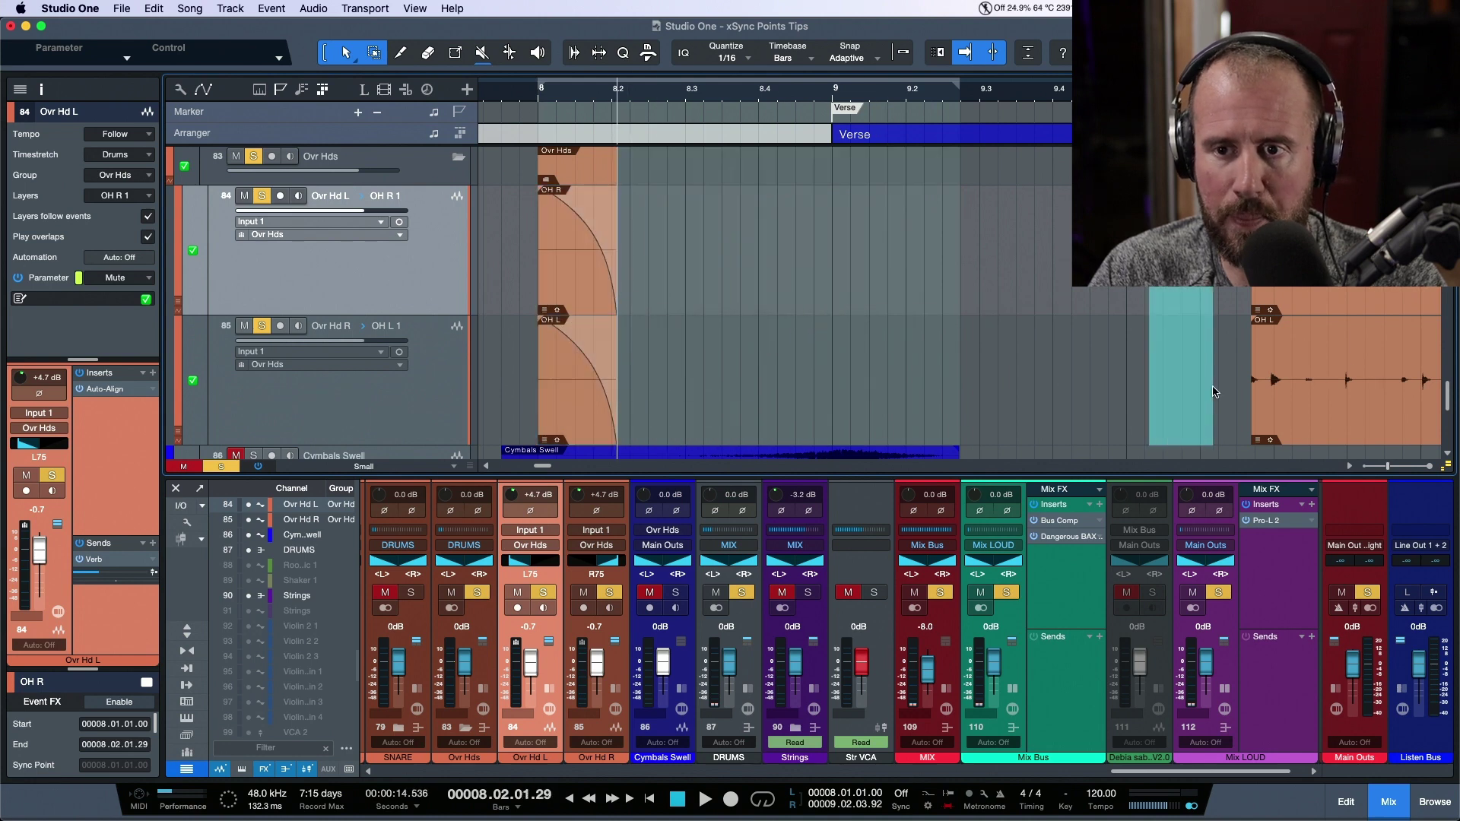
left_click(1284, 288)
left_click_drag(1253, 291, 652, 365)
left_click_drag(649, 192, 787, 201)
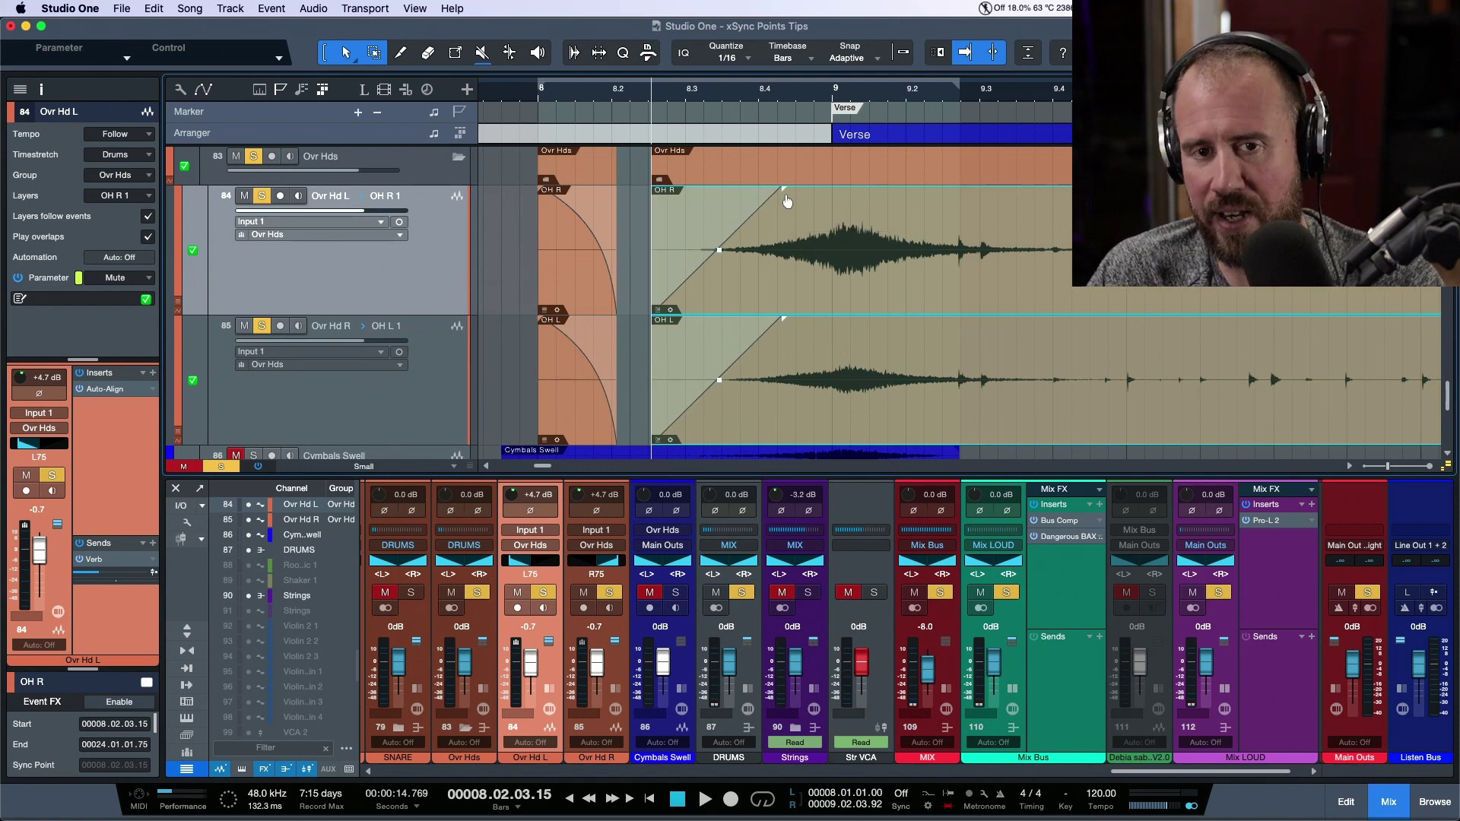
key("space")
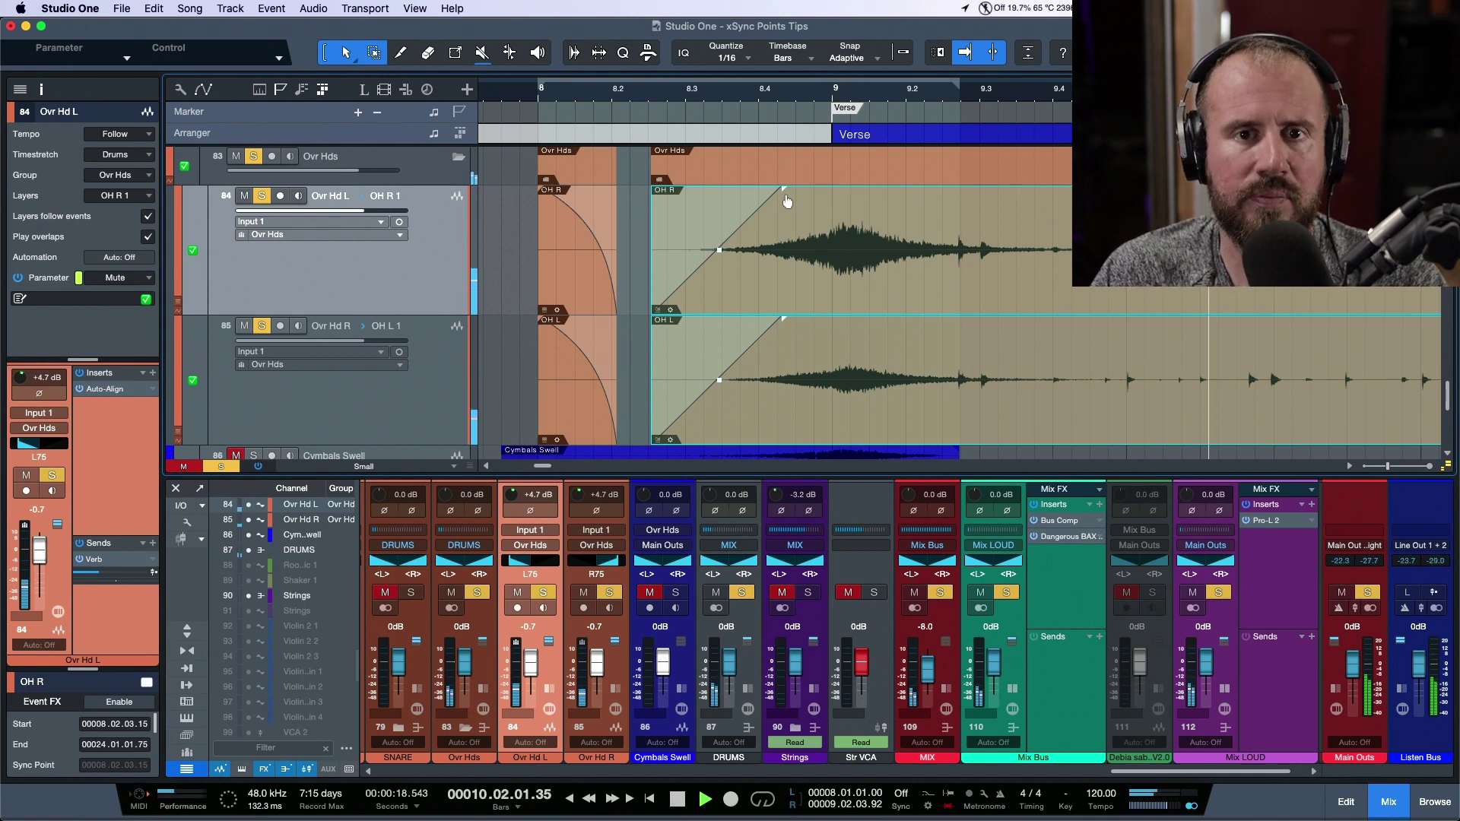
key("space")
key("super+z")
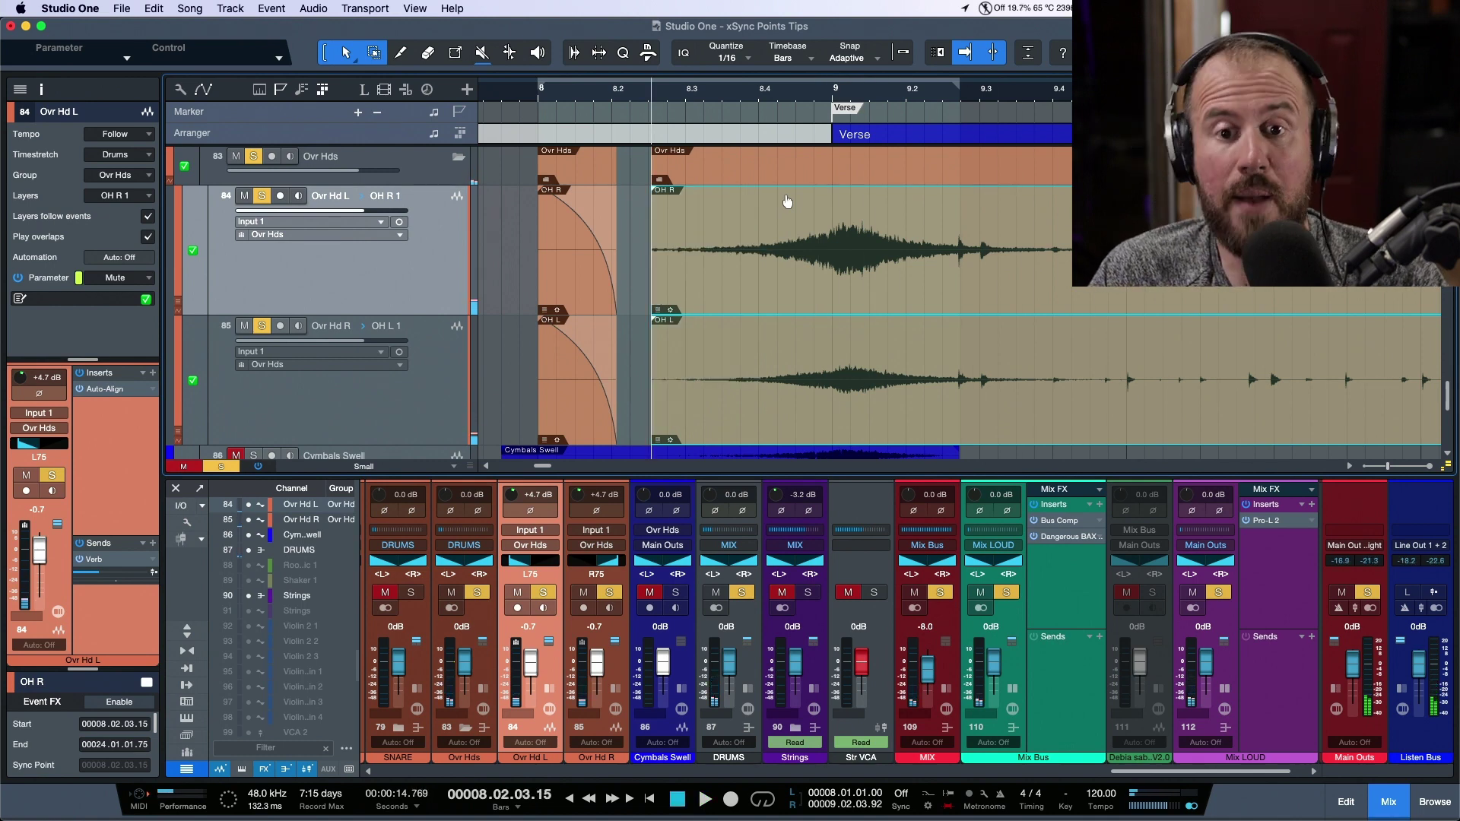
key("super+z")
key("super+z")
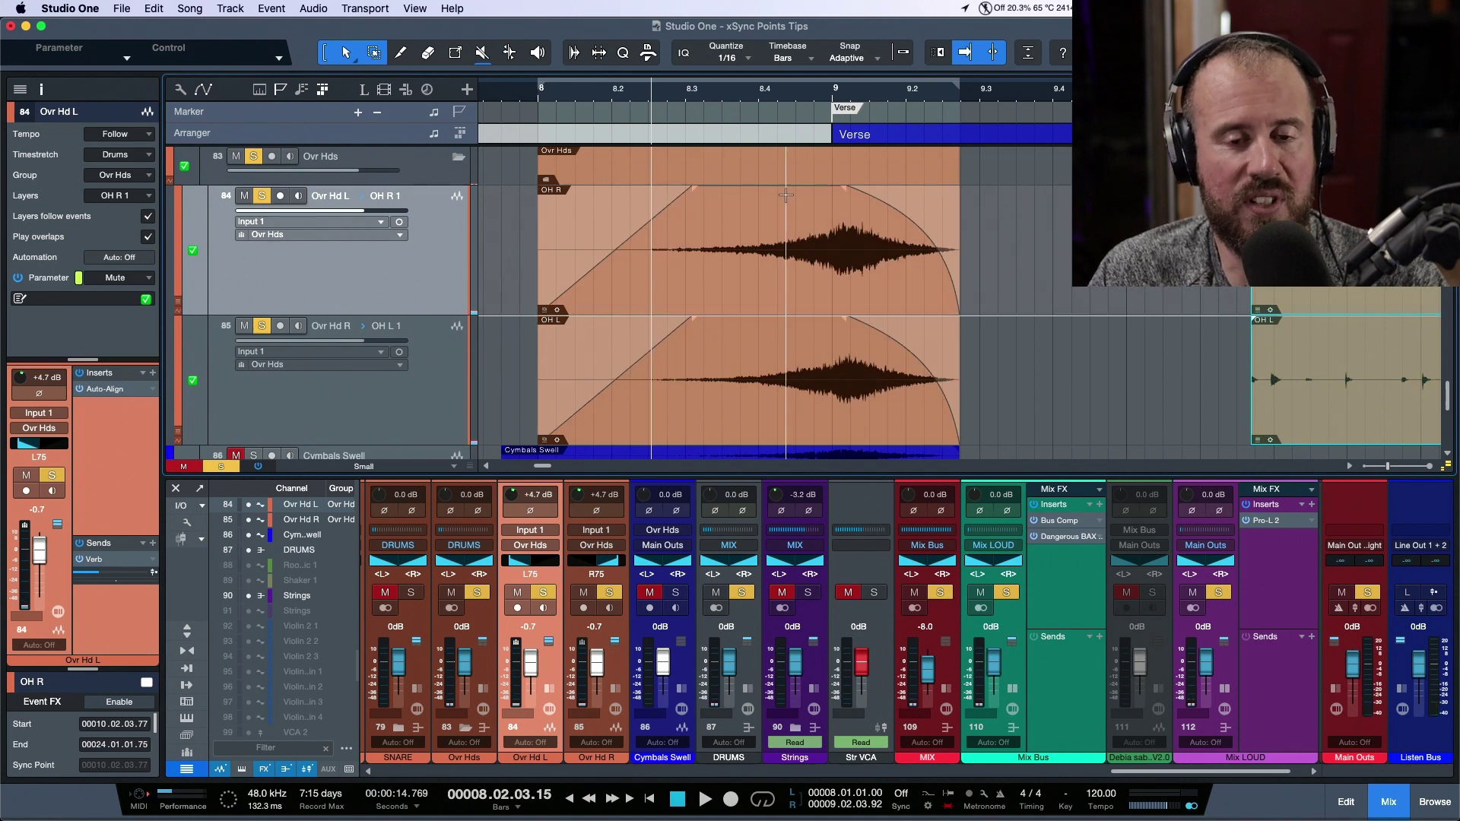
Narrow the selection to the OH L event, then select and solo the Cymbals Swell track.
left_click_drag(1053, 407, 828, 400)
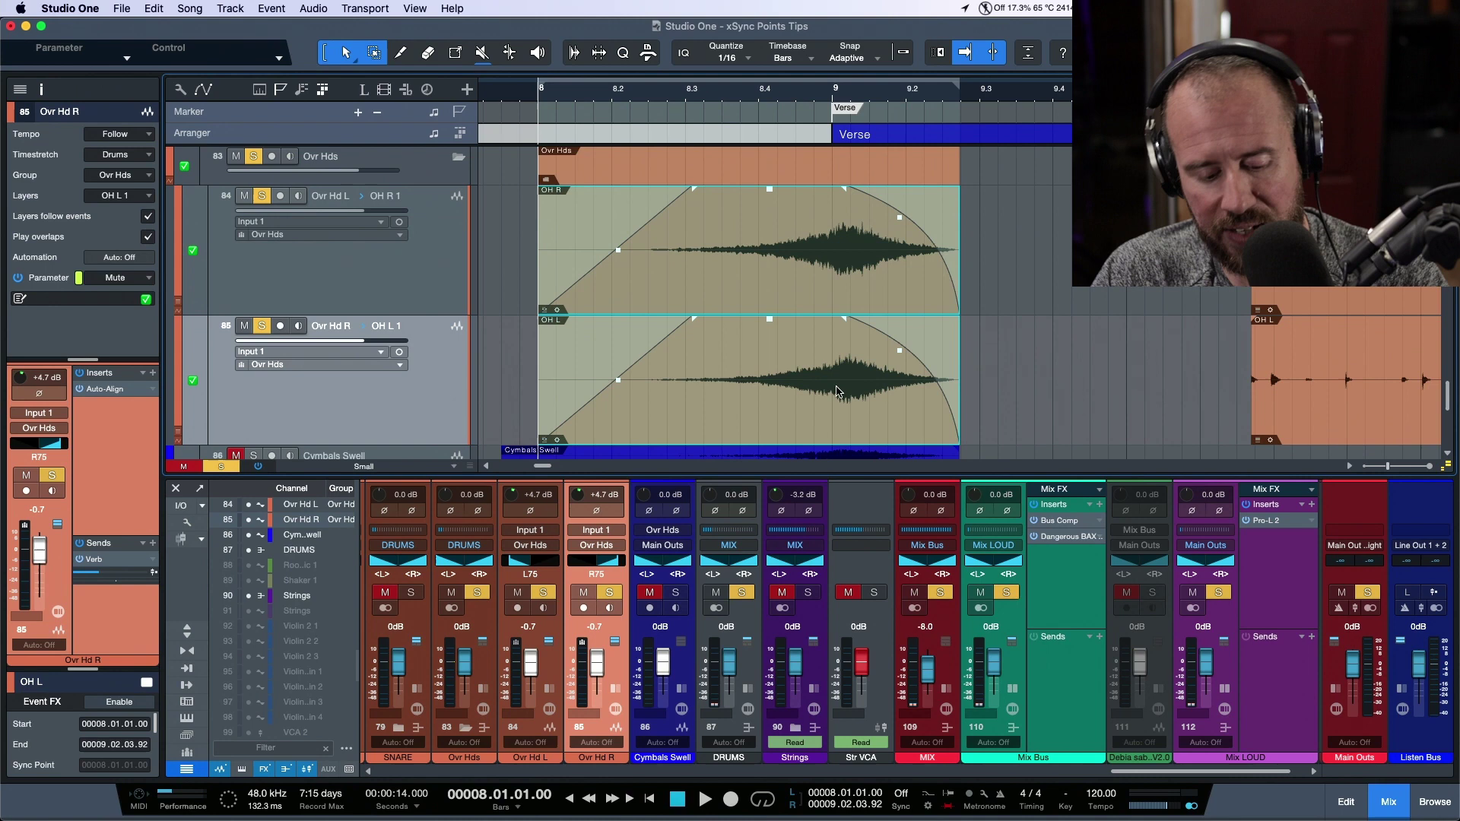
left_click(844, 319)
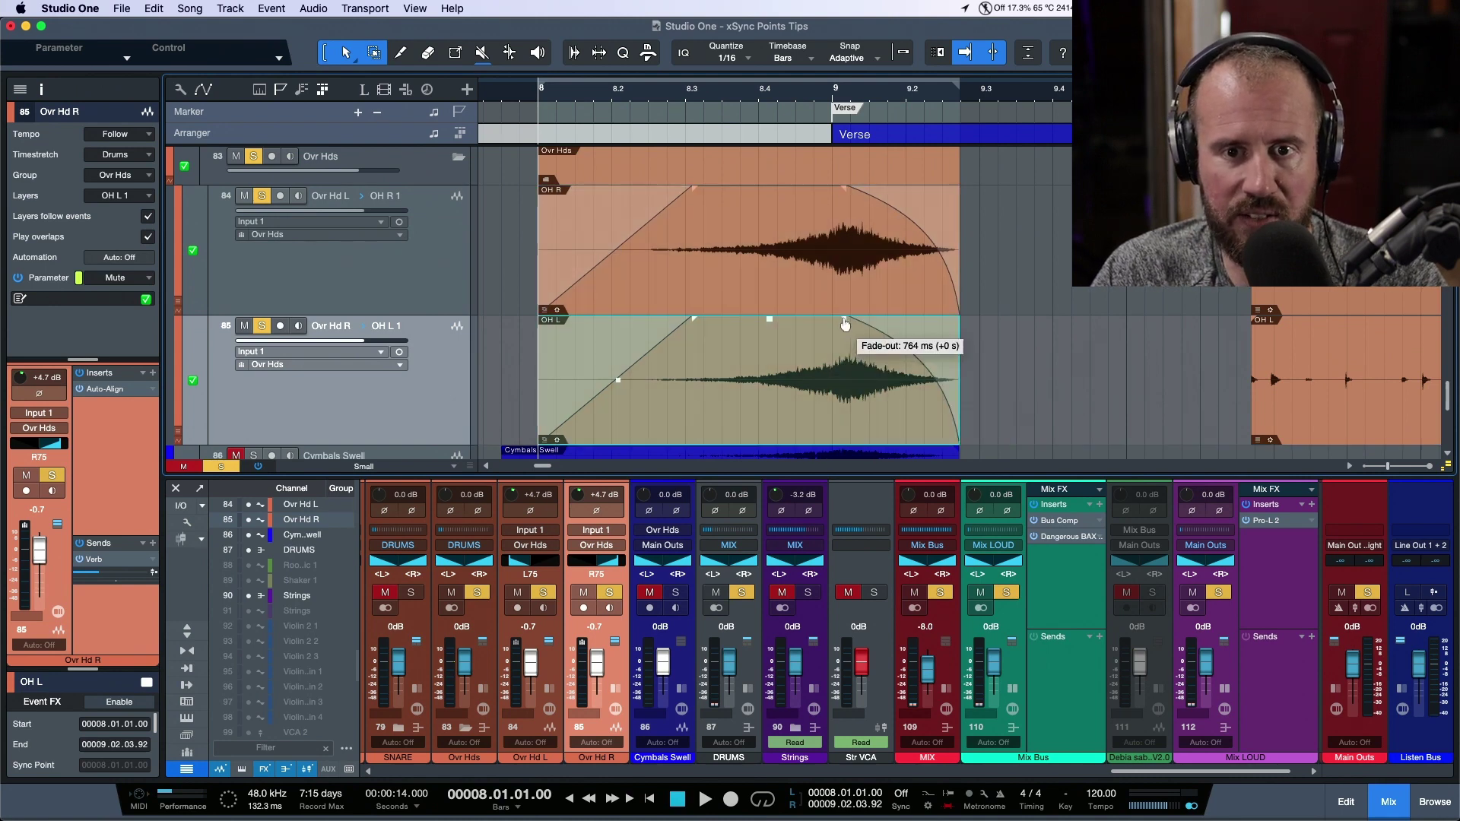
scroll(999, 318, "down", 1)
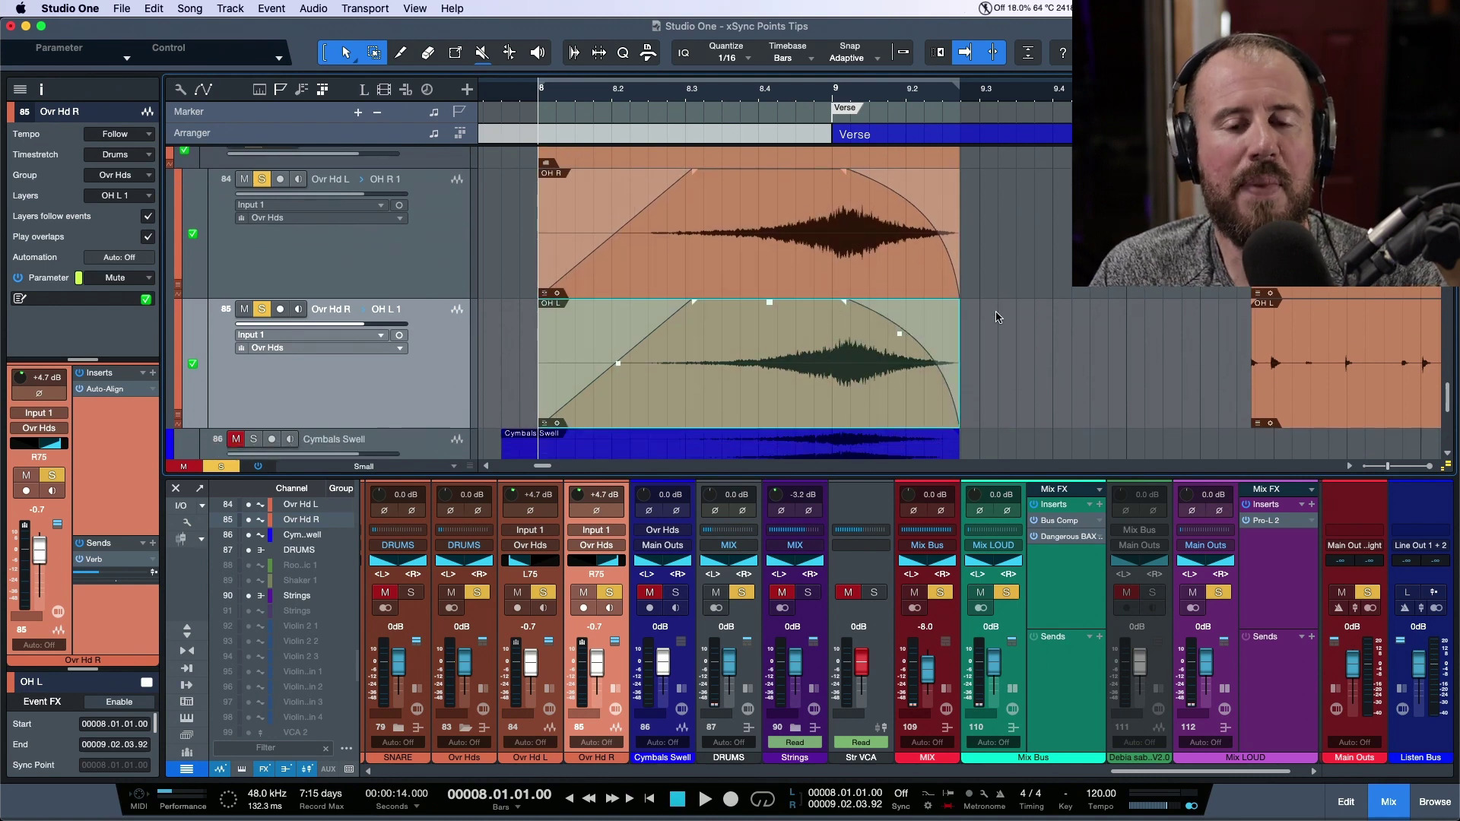
scroll(998, 317, "down", 1)
left_click(442, 419)
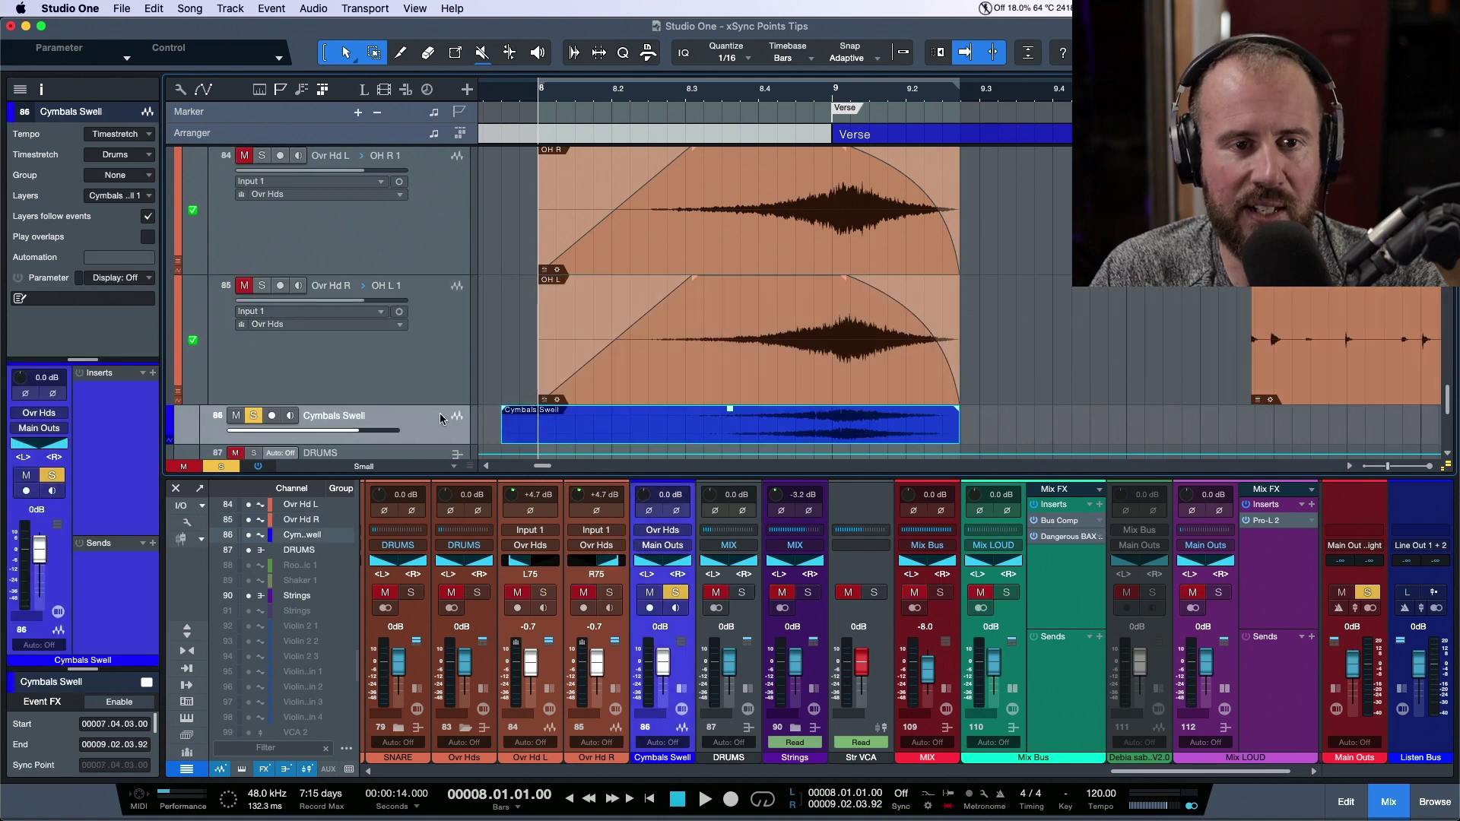
Make the Cymbals Swell lane much taller to show the swell waveform.
scroll(446, 200, "up", 5)
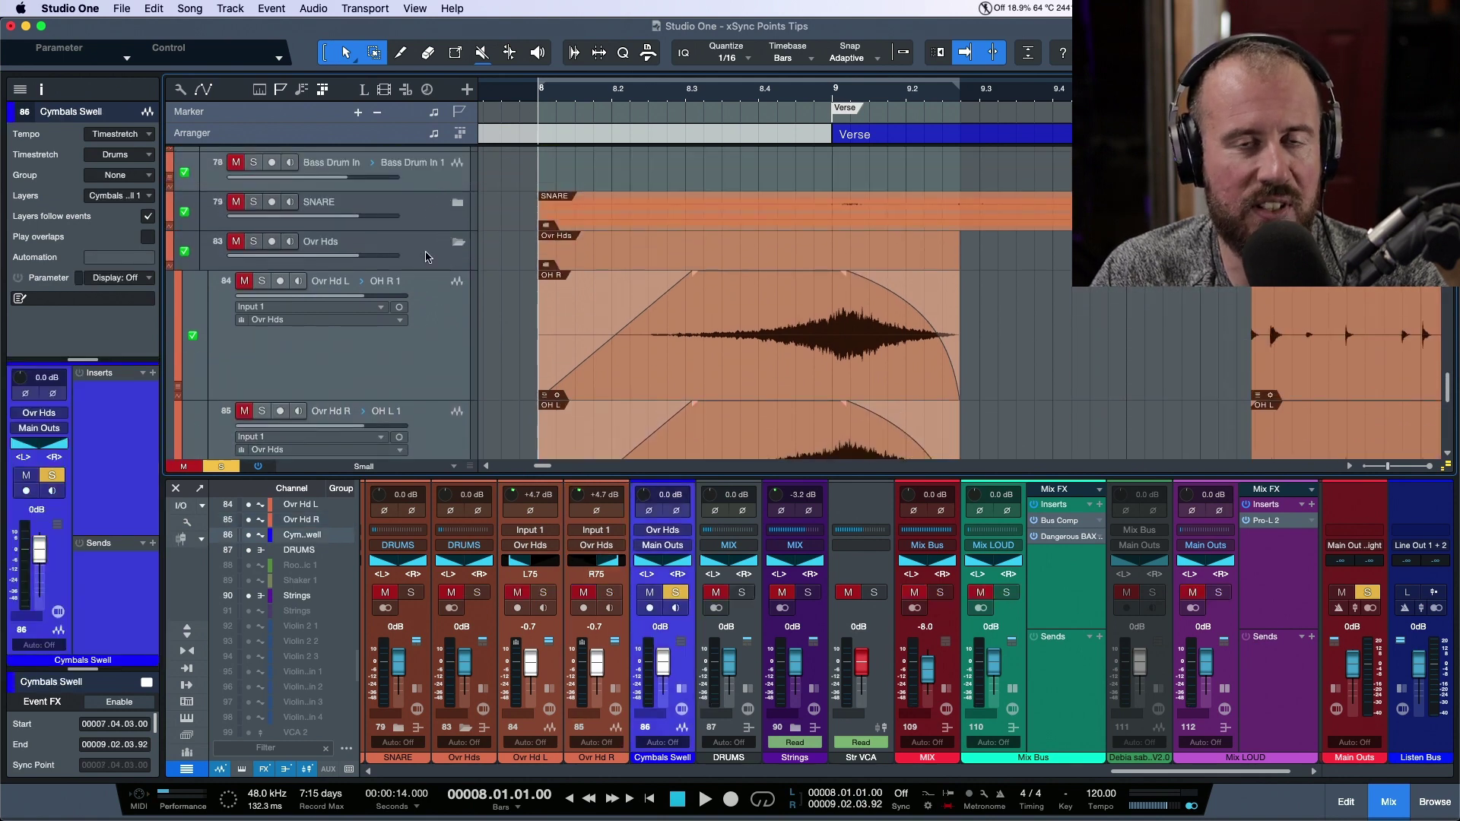
scroll(462, 251, "down", 5)
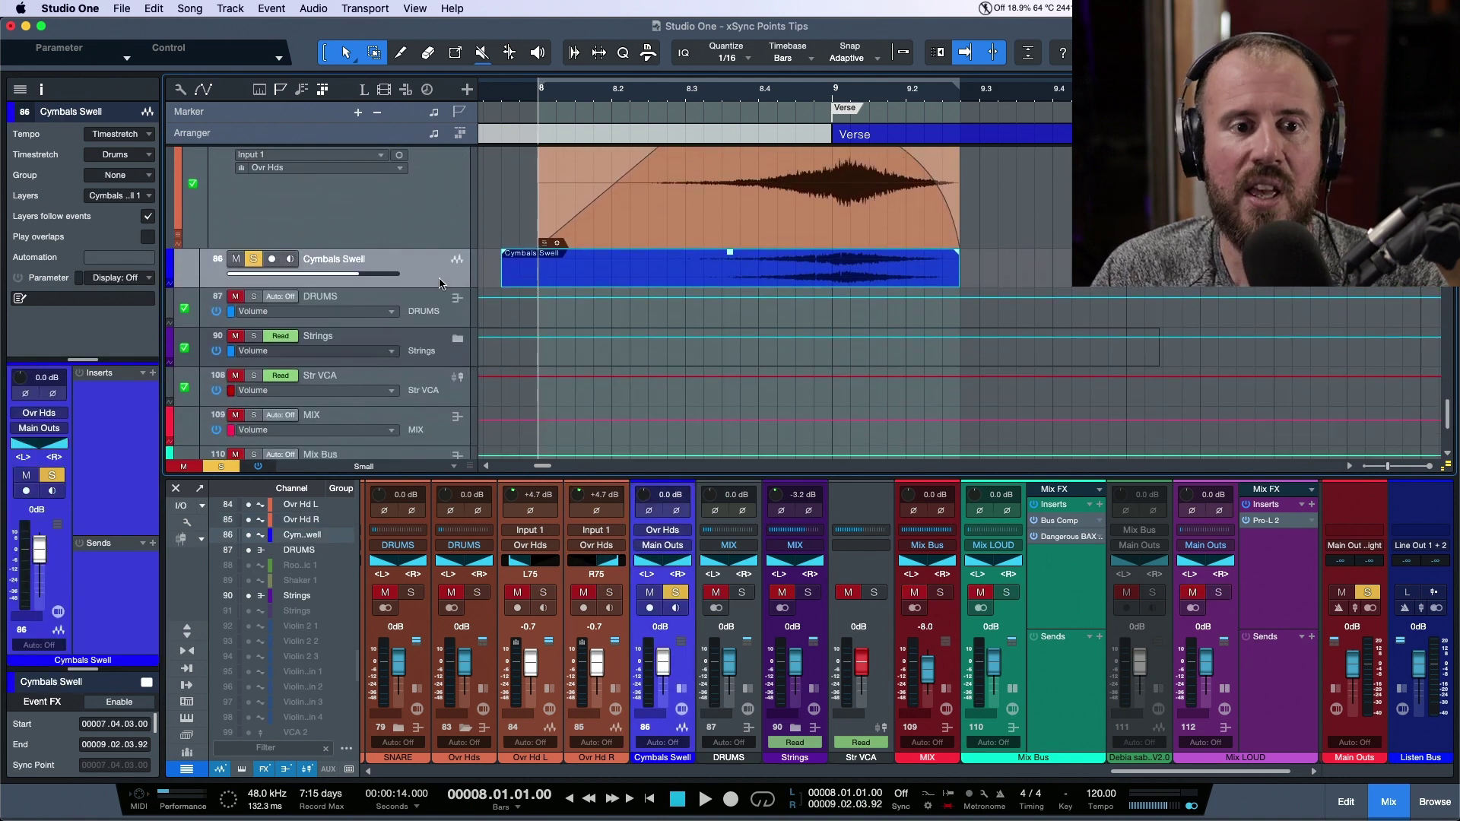
left_click_drag(440, 286, 447, 391)
Audition the cymbal swell from the event start at 7.04.03.00.
key("l")
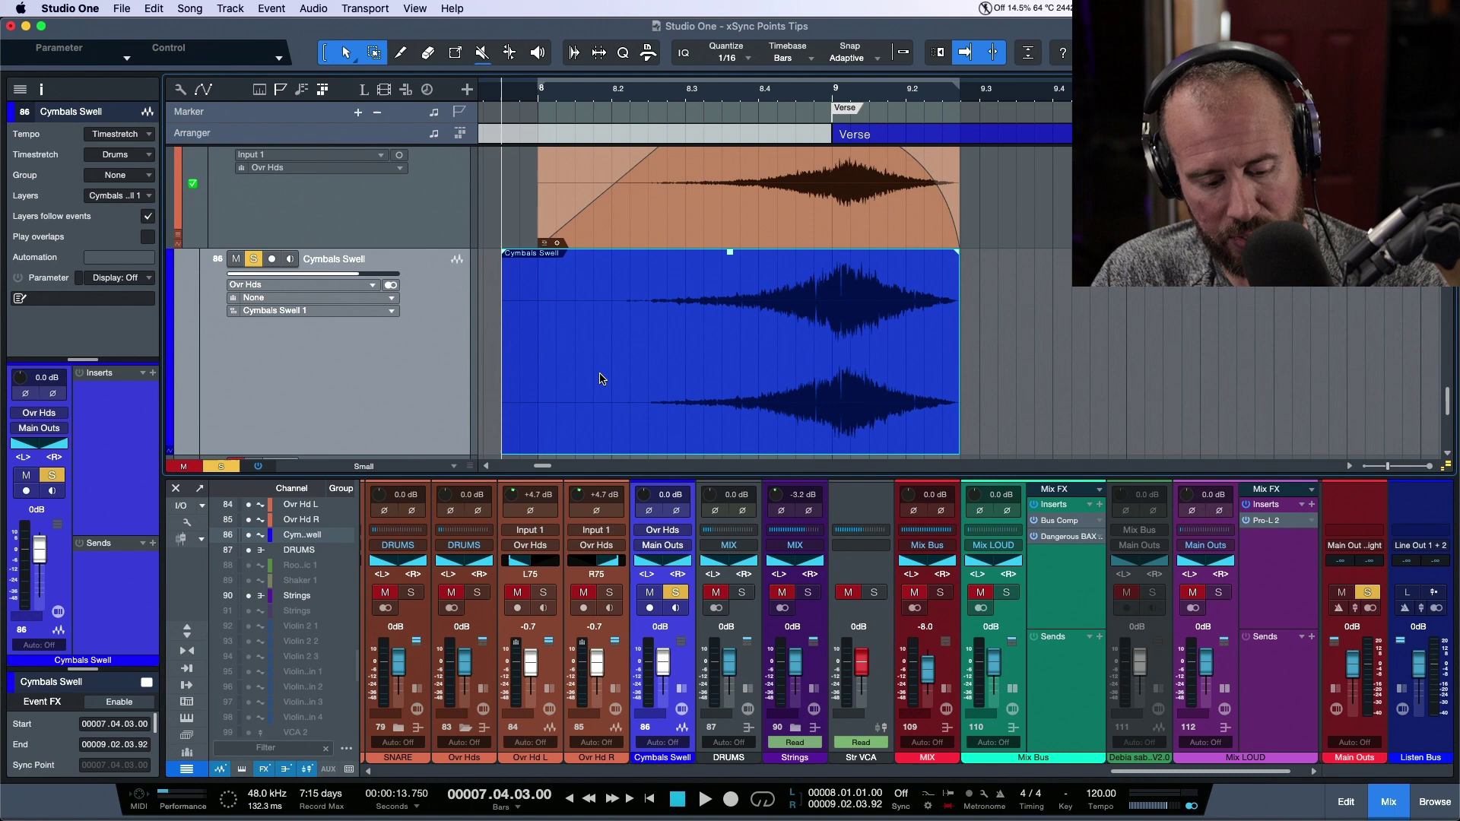
key("space")
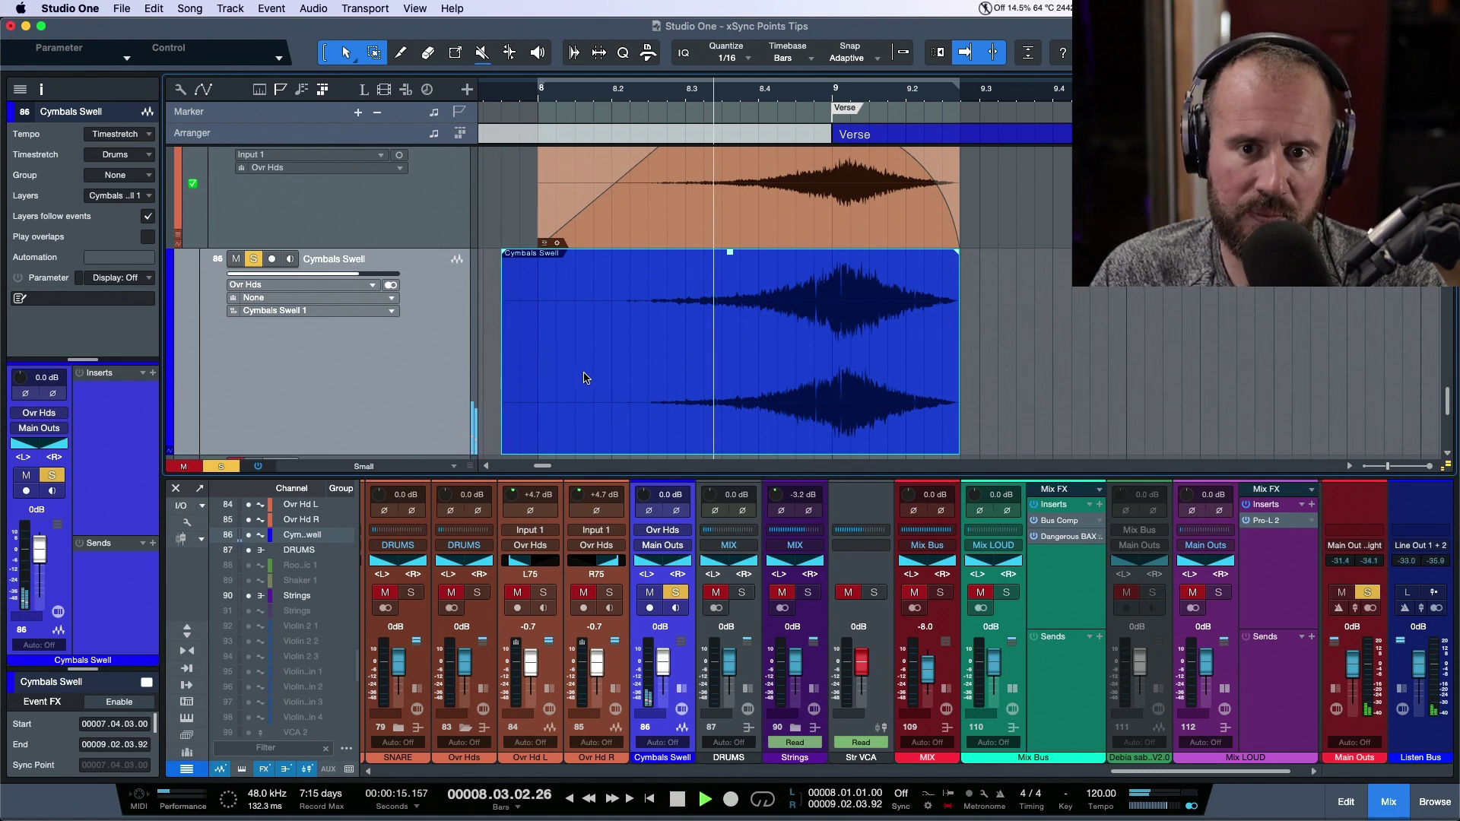
key("space")
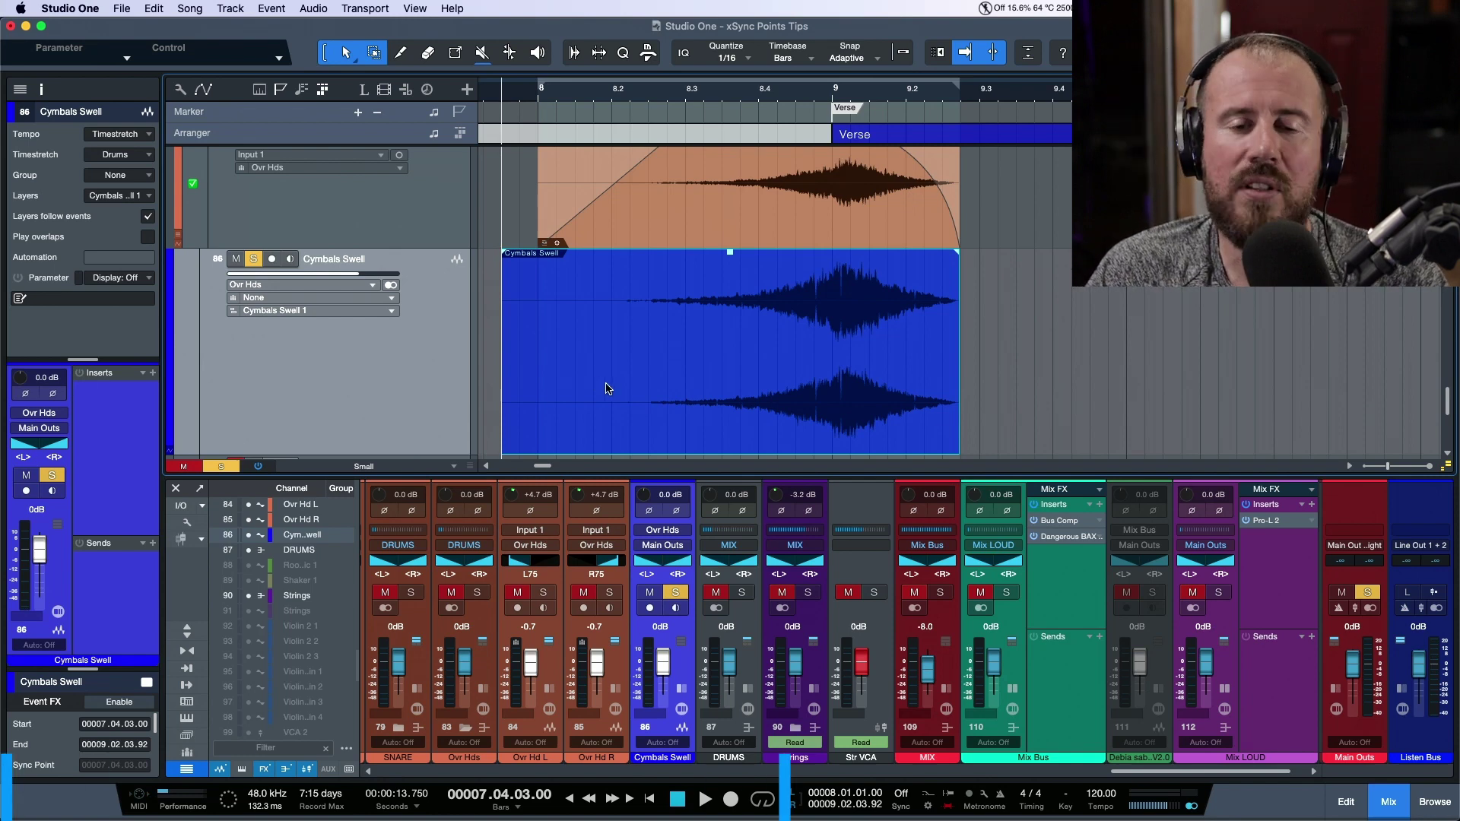
Enable a sync point on the Cymbals Swell event.
right_click(606, 389)
left_click(801, 464)
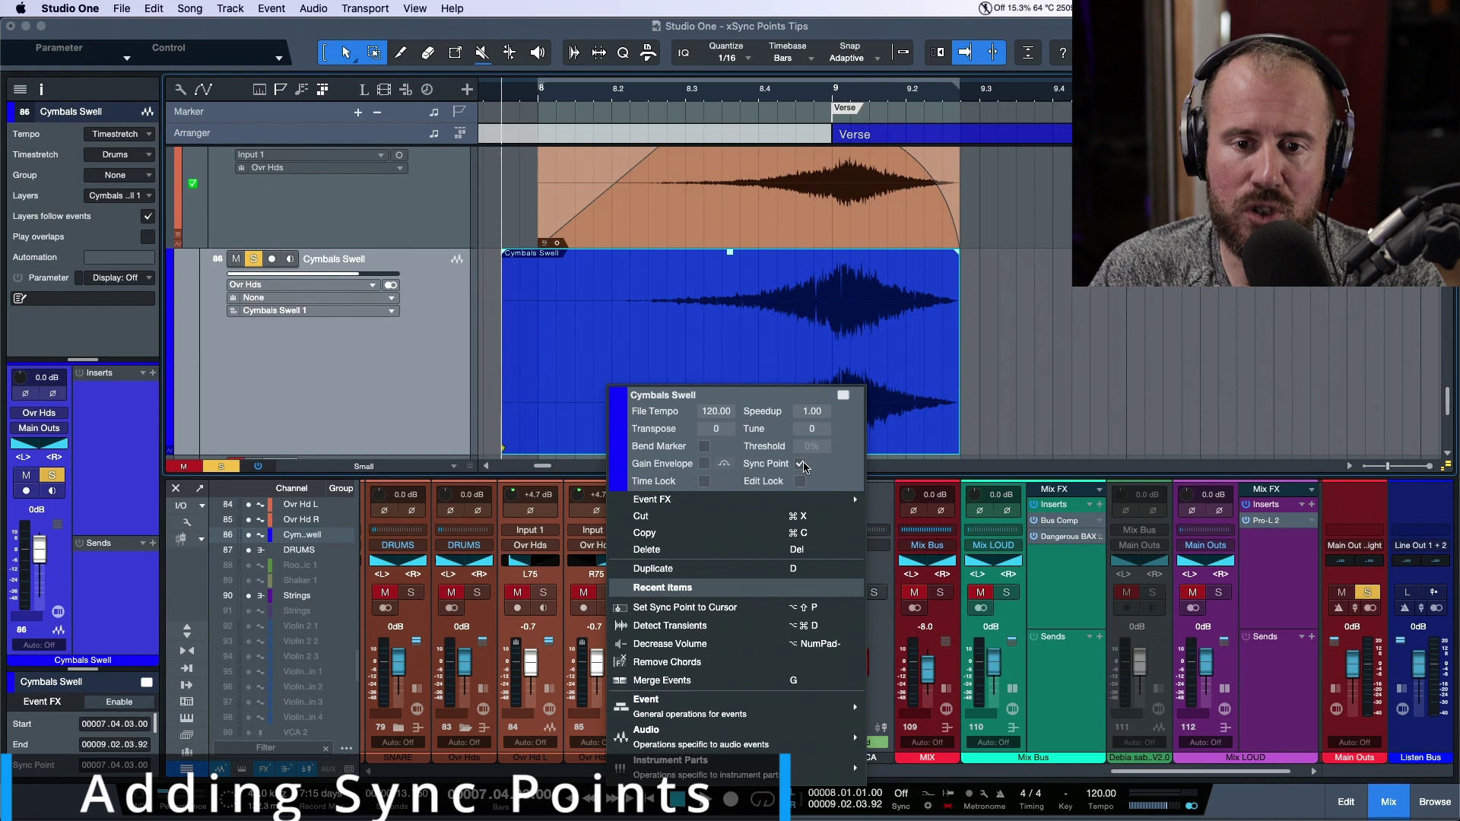
left_click(1052, 391)
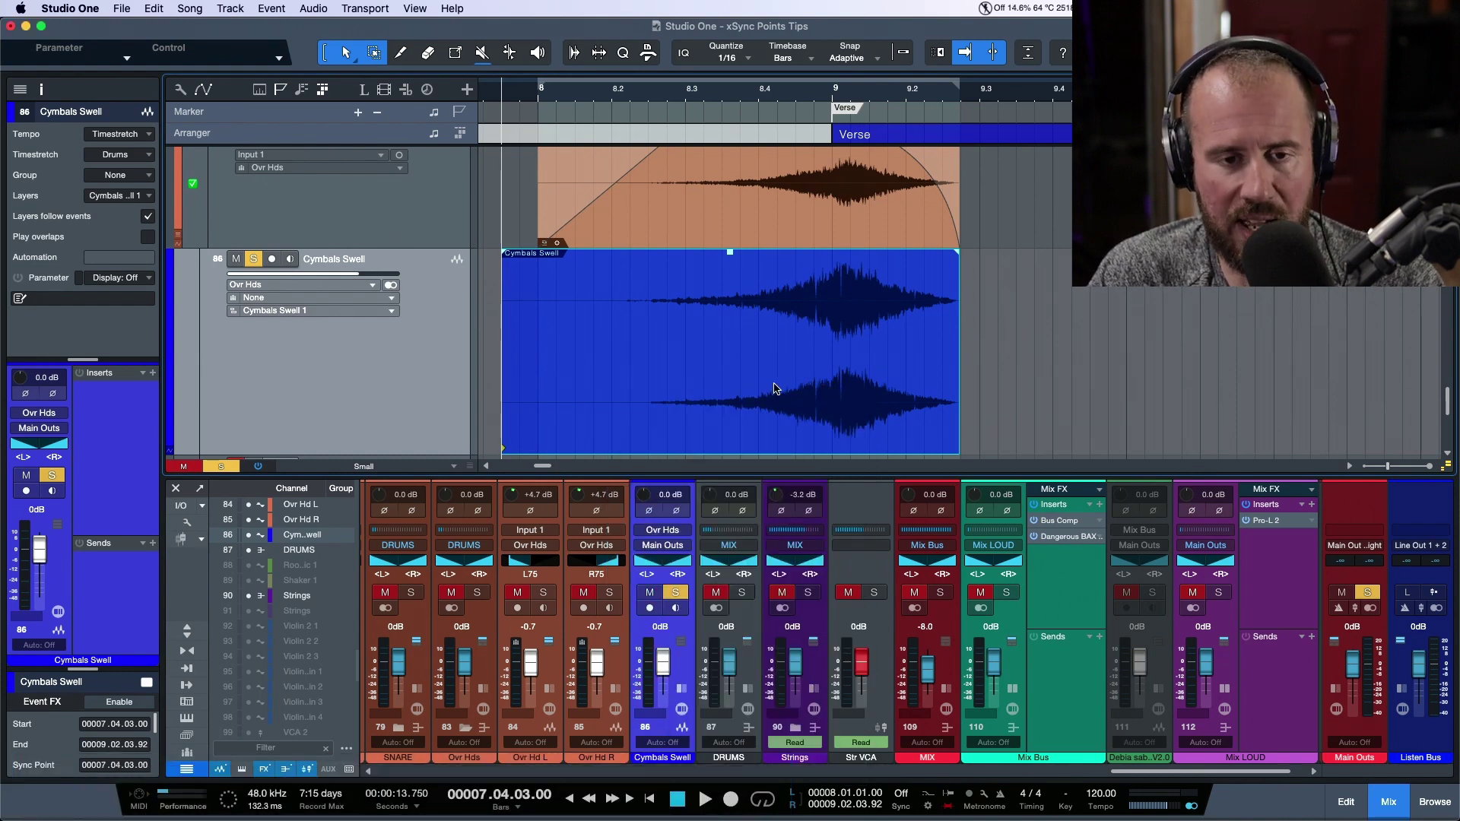
Enable sync points on both OH L overhead swell events.
scroll(845, 269, "up", 3)
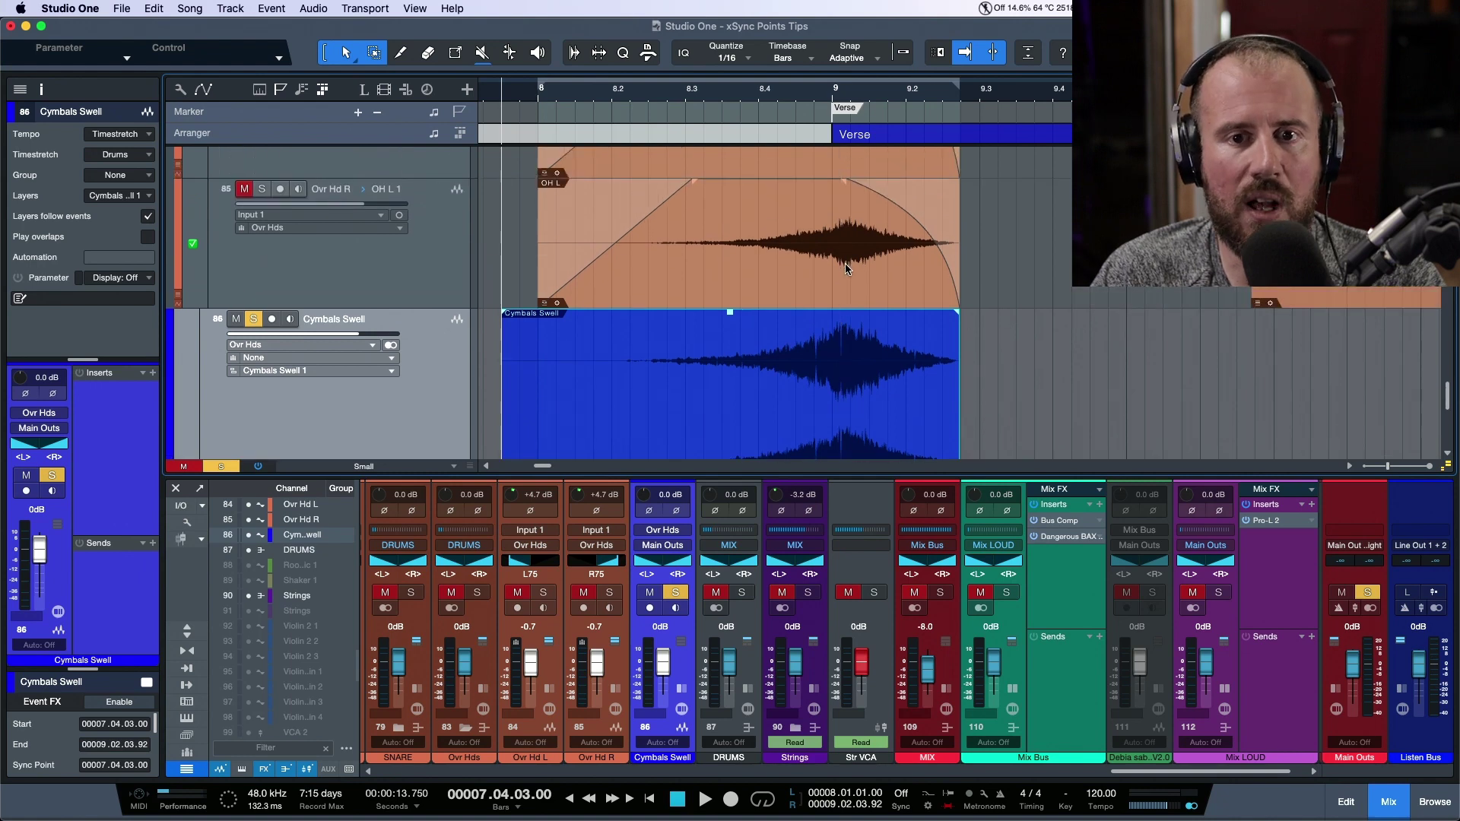
scroll(845, 269, "right", 2)
left_click(793, 320)
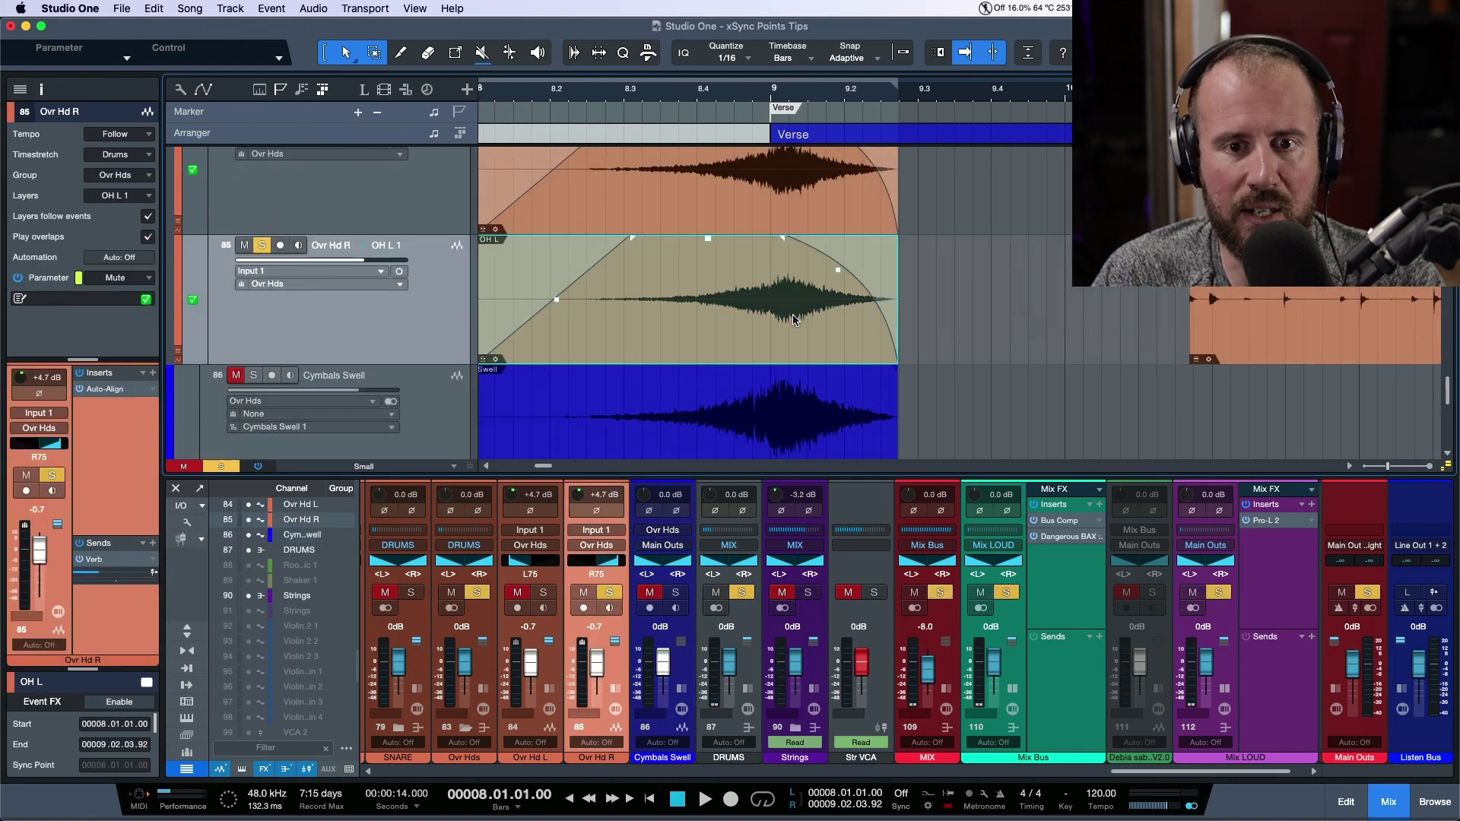
right_click(793, 319)
left_click(988, 395)
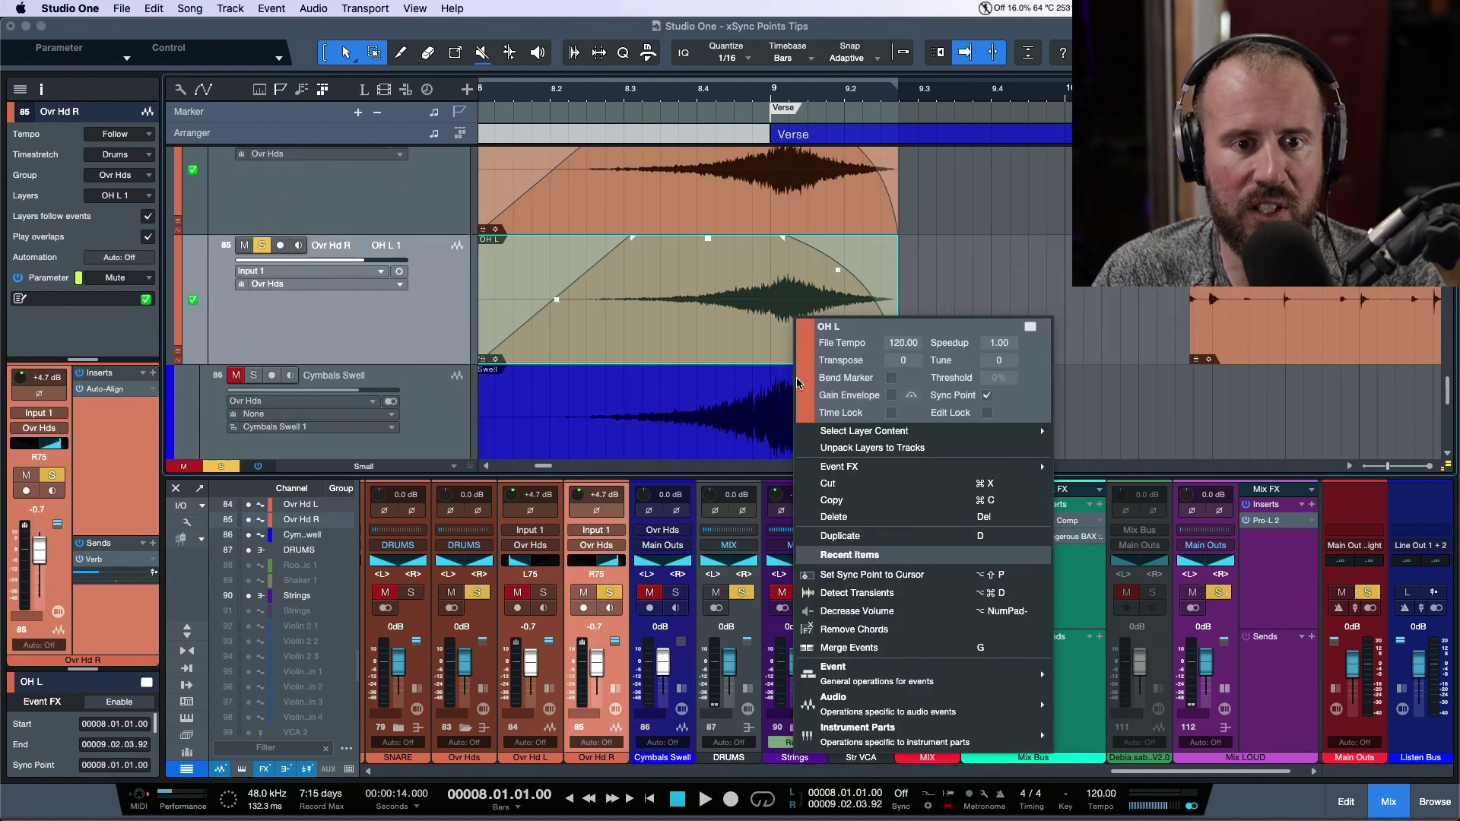
left_click(1008, 307)
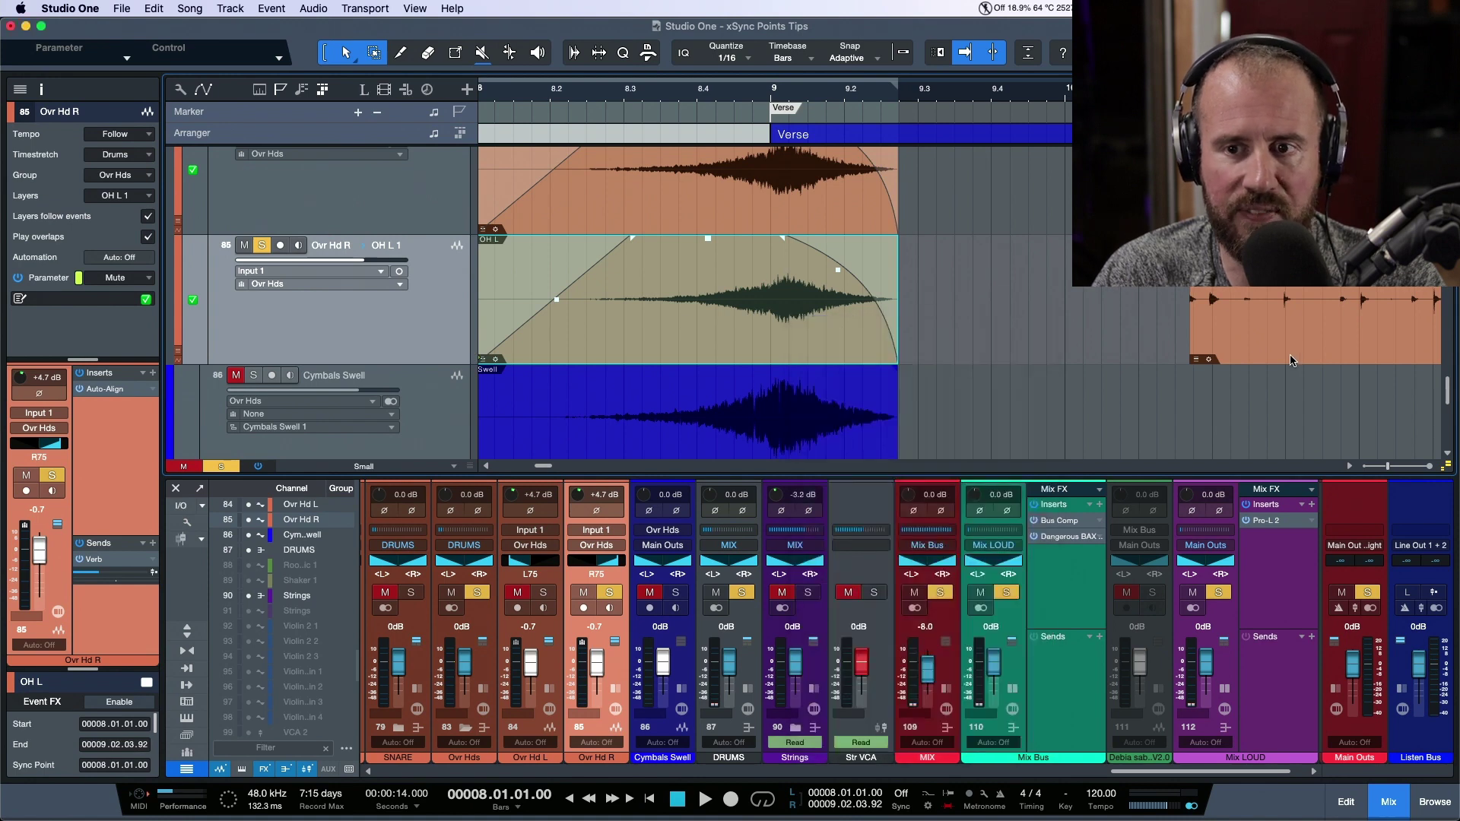
left_click(1295, 357)
right_click(1297, 354)
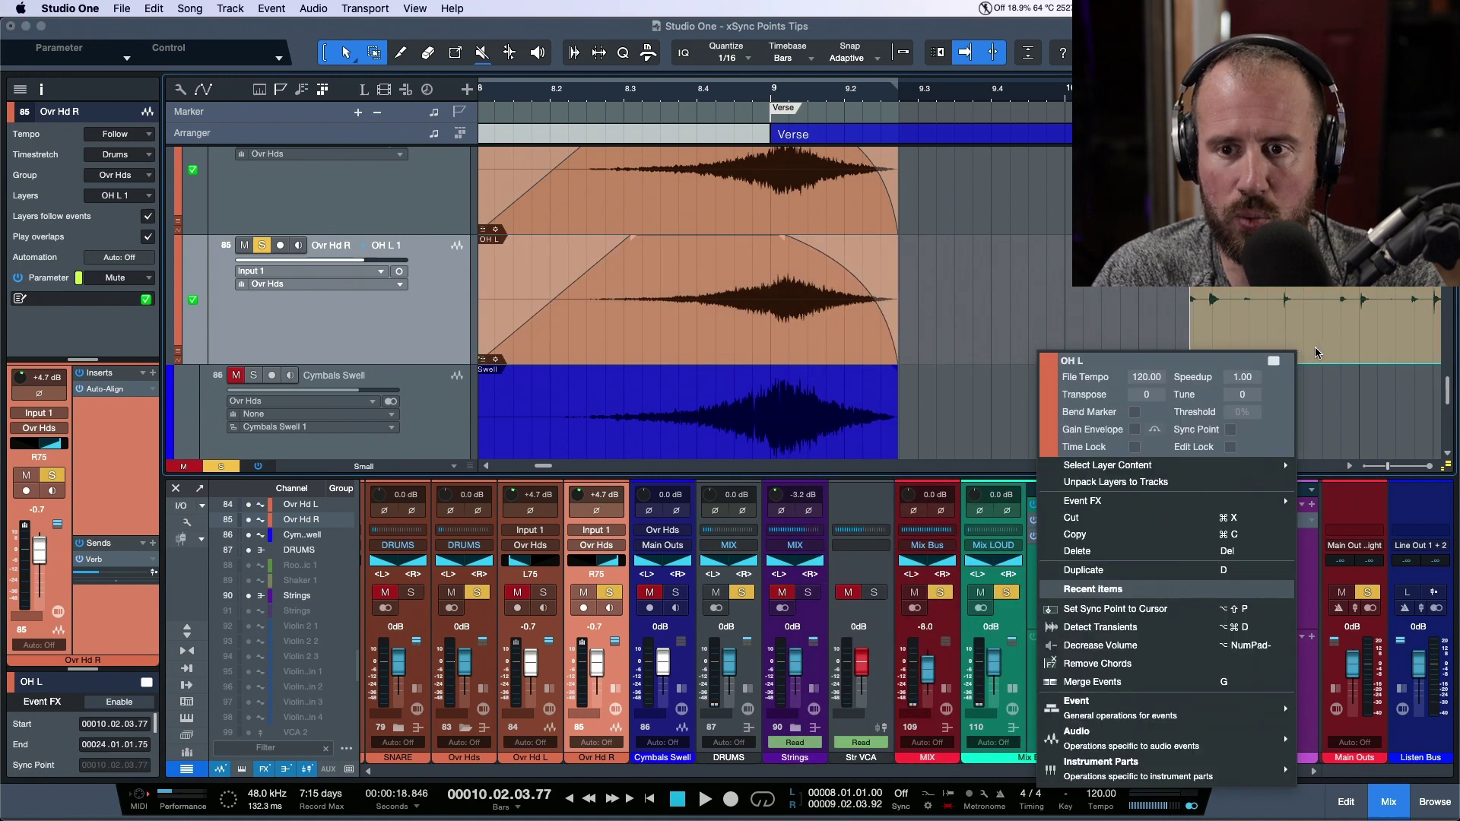
left_click(1231, 431)
left_click(1182, 336)
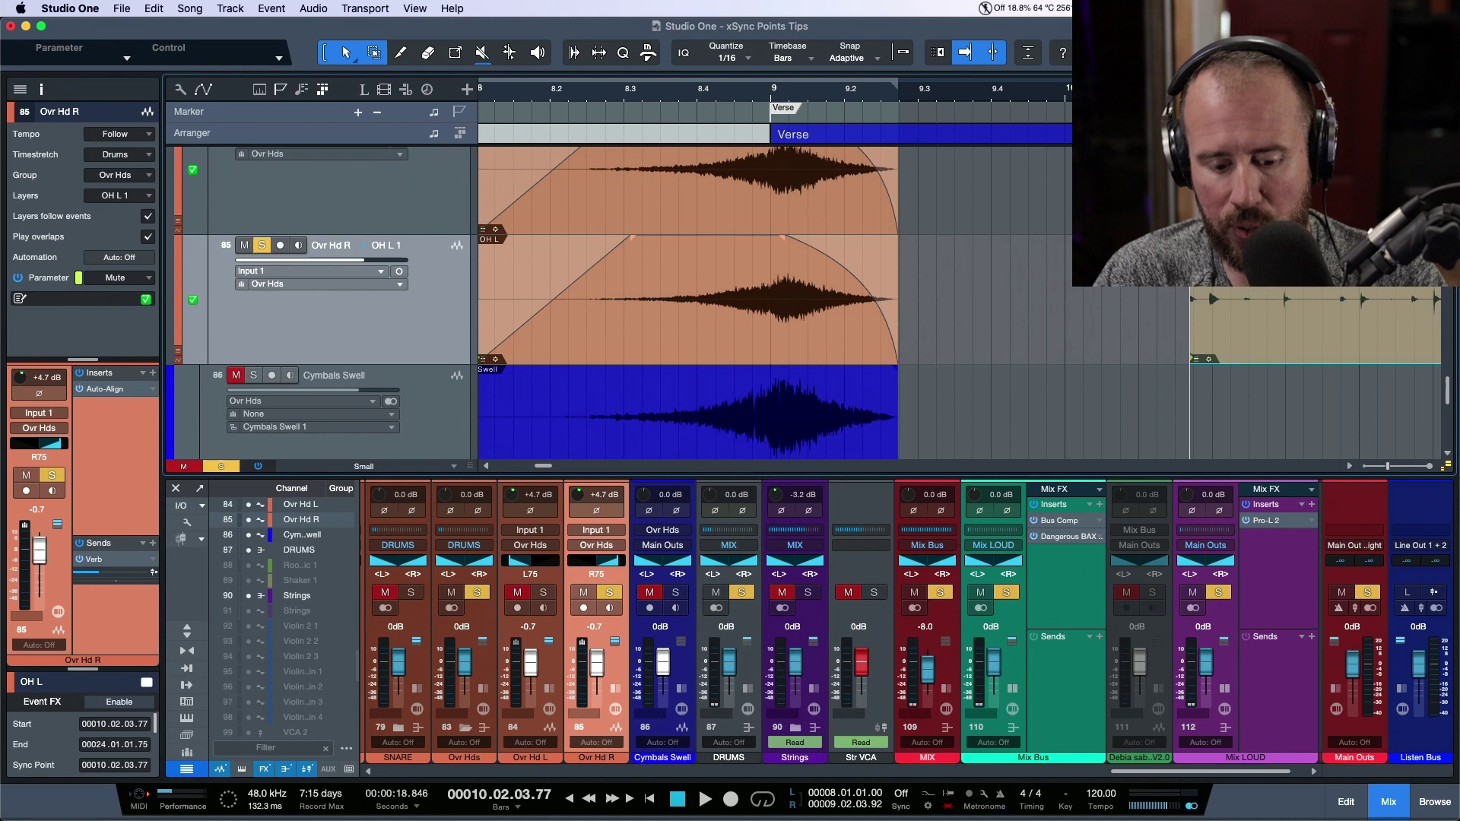
Drag the OH L sync point from the event start to the swell peak at 8.03.03.95.
key("e")
key("e")
key("e")
key("e")
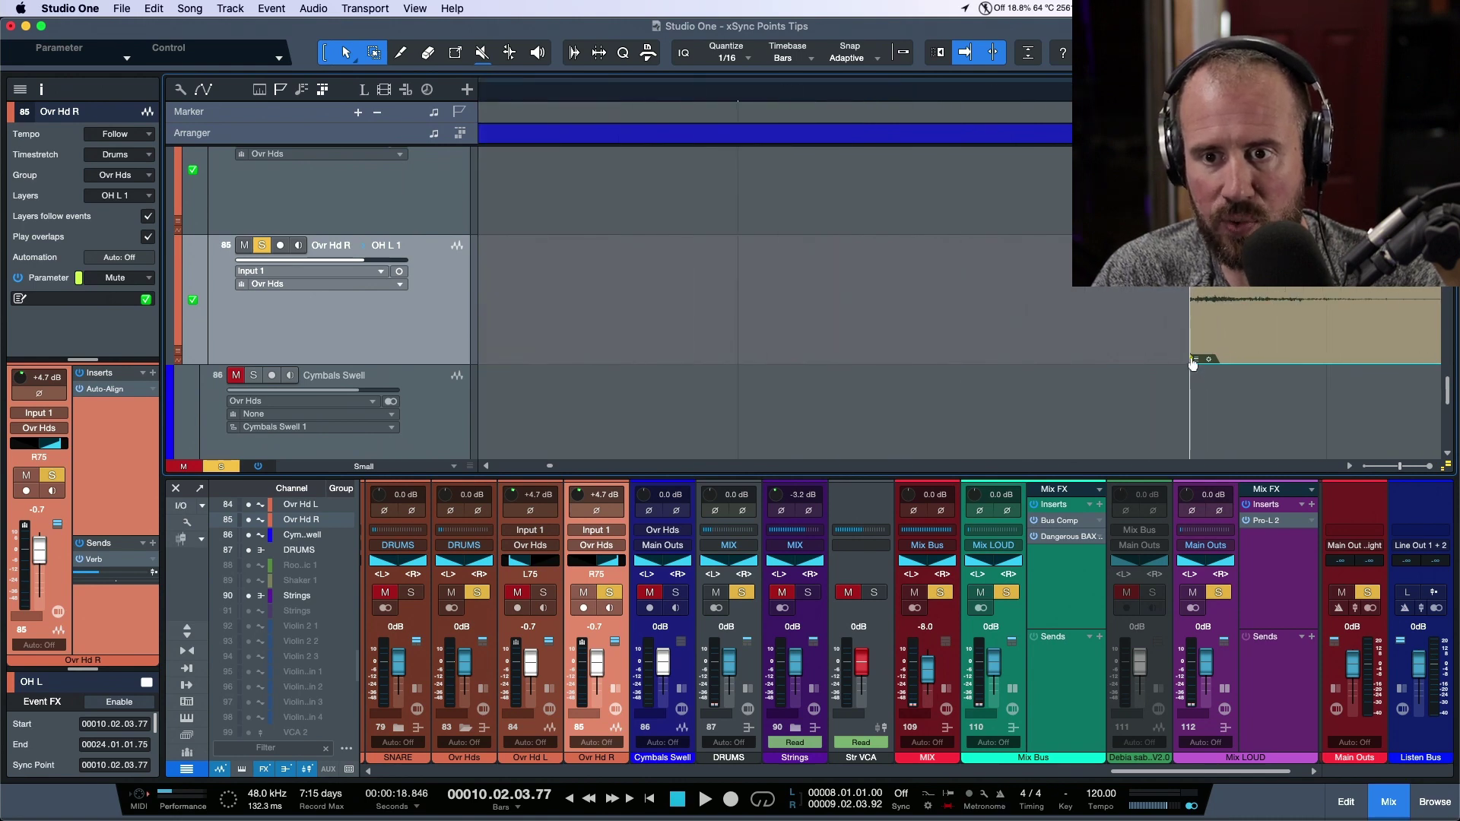
left_click_drag(1192, 362, 1255, 359)
key("Left")
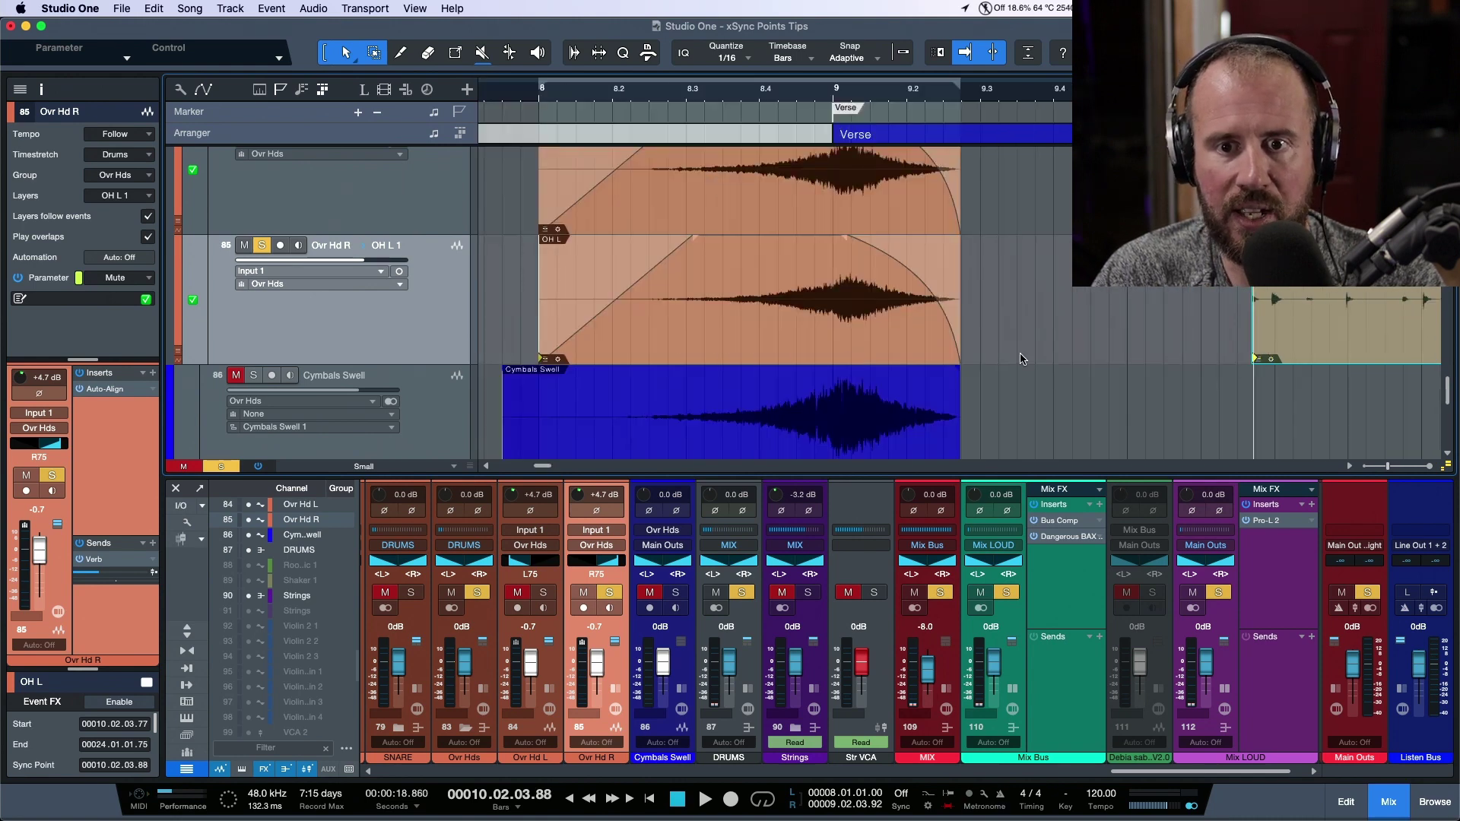
left_click_drag(542, 362, 741, 363)
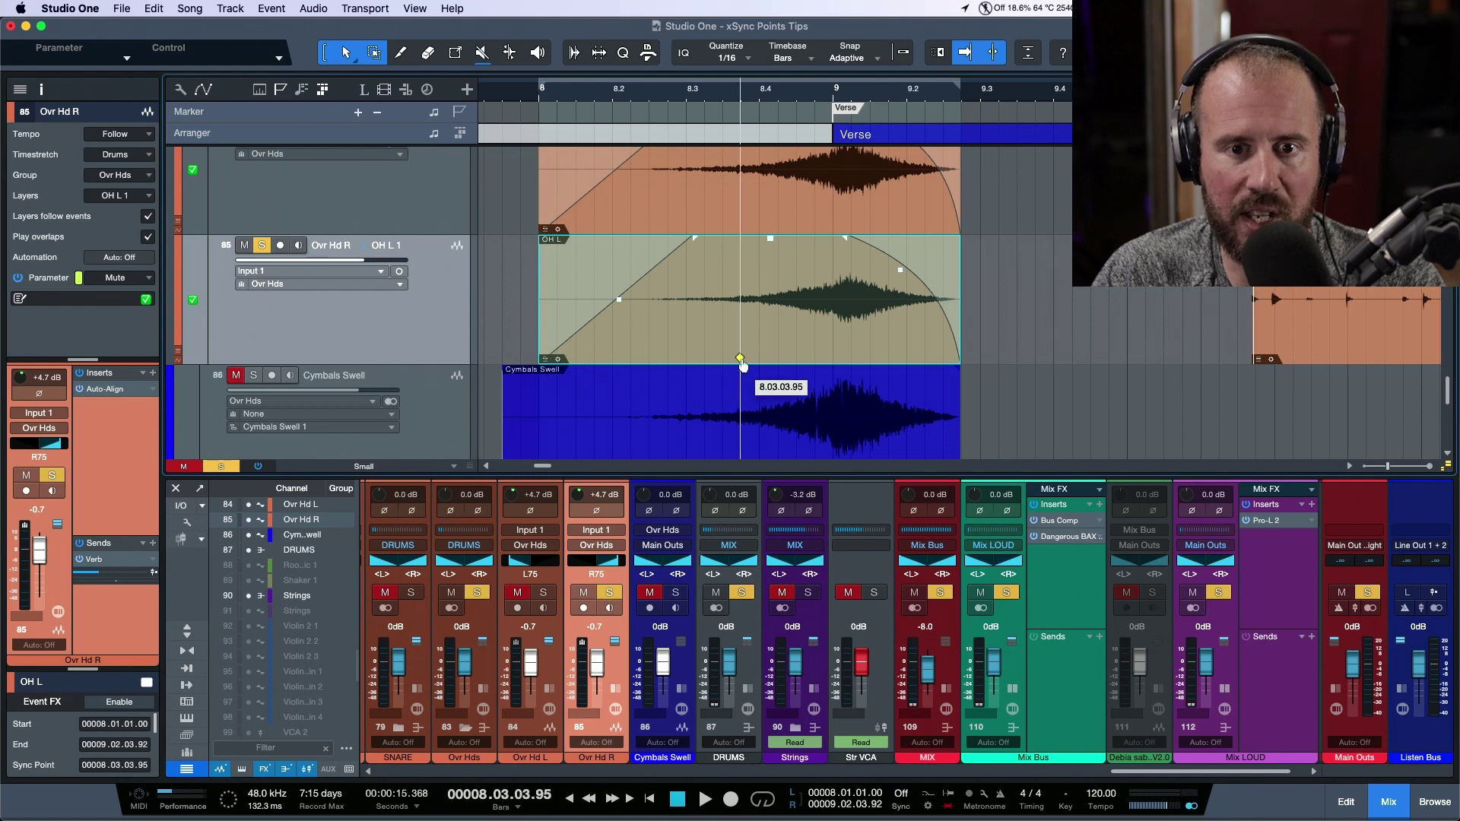
left_click(1163, 344)
scroll(1042, 368, "down", 3)
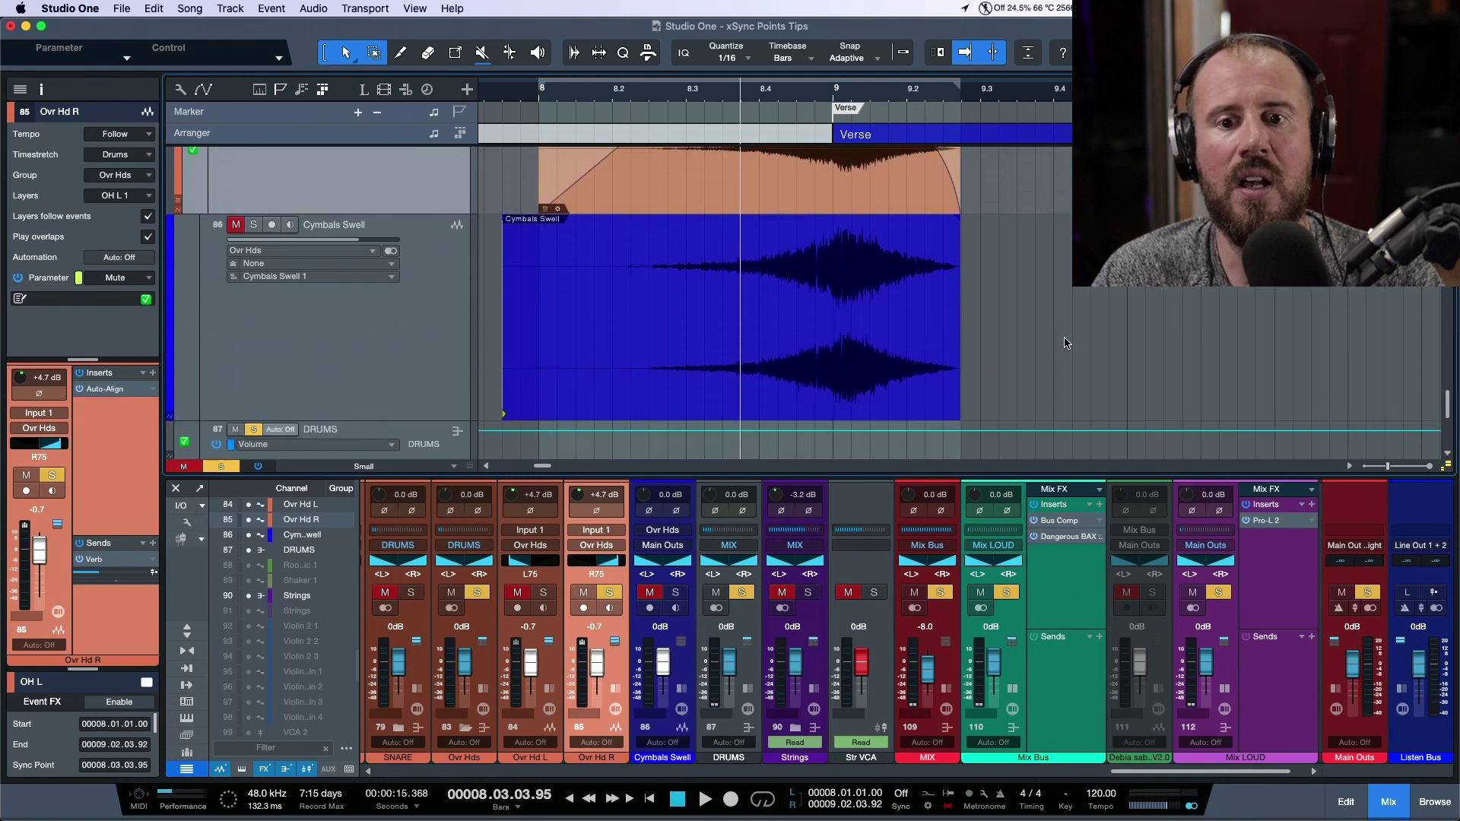
left_click_drag(1060, 341, 830, 333)
left_click(831, 335)
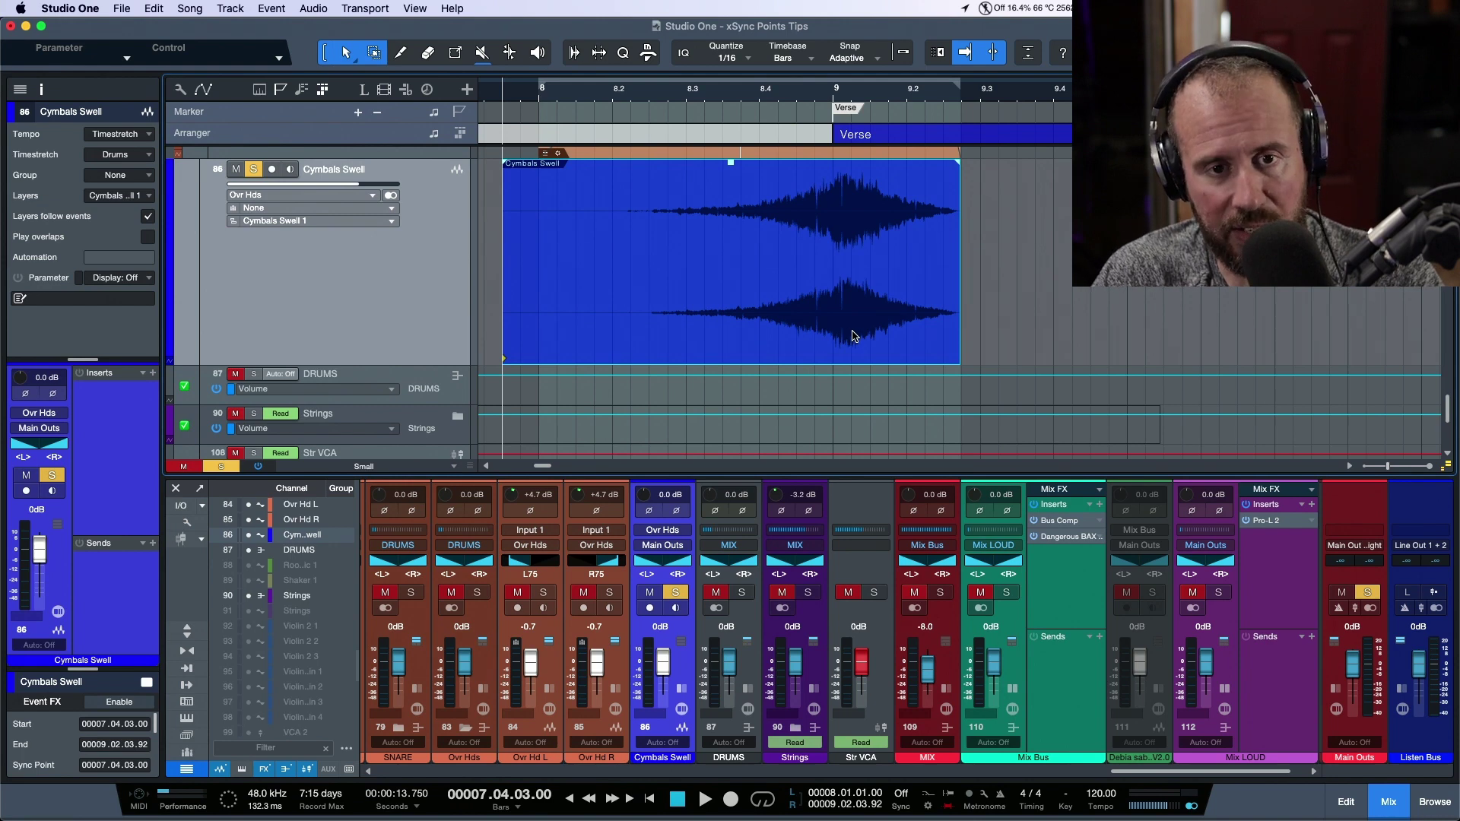
left_click_drag(505, 364, 733, 350)
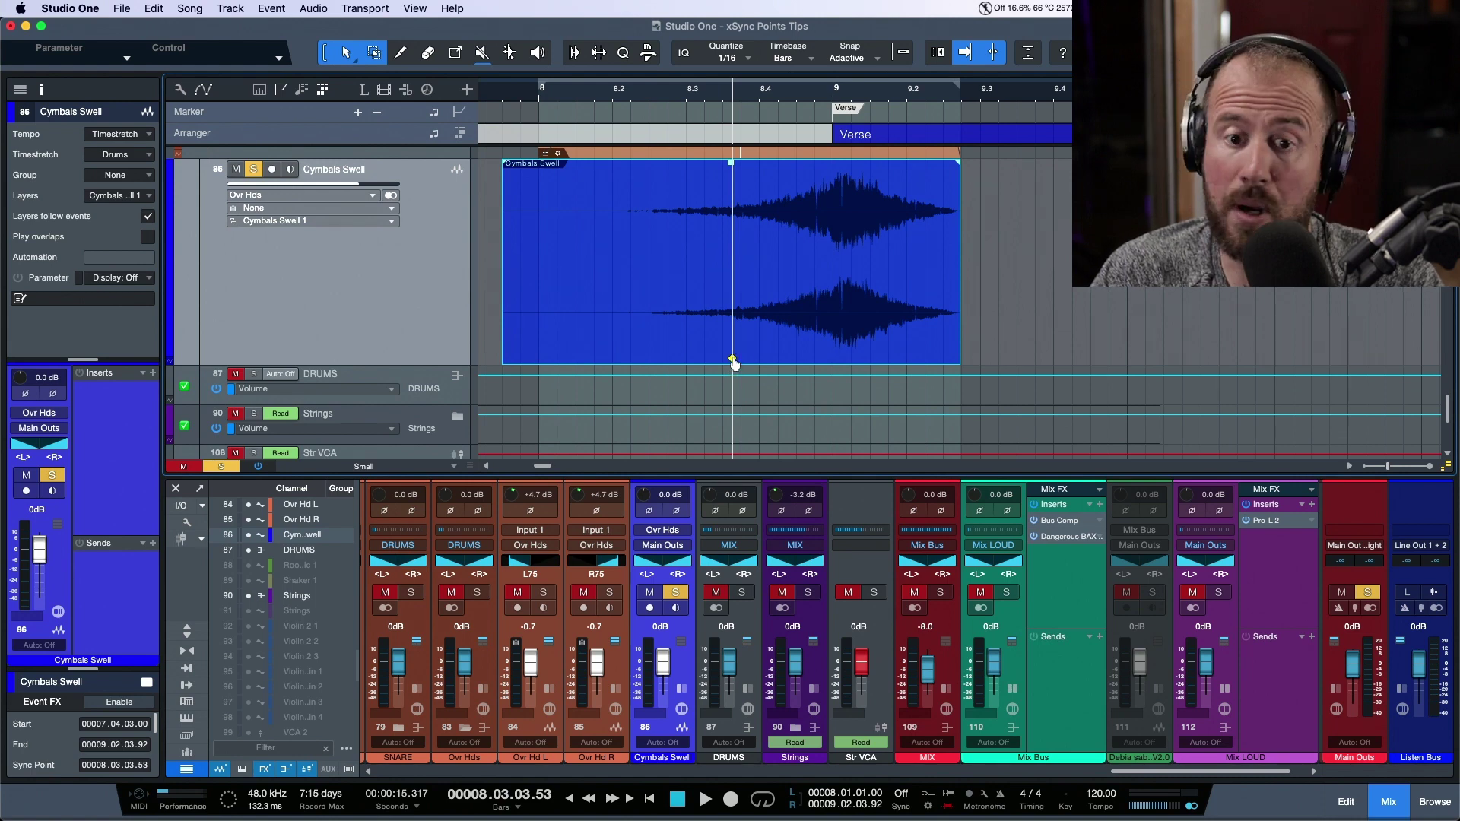
left_click_drag(734, 363, 844, 361)
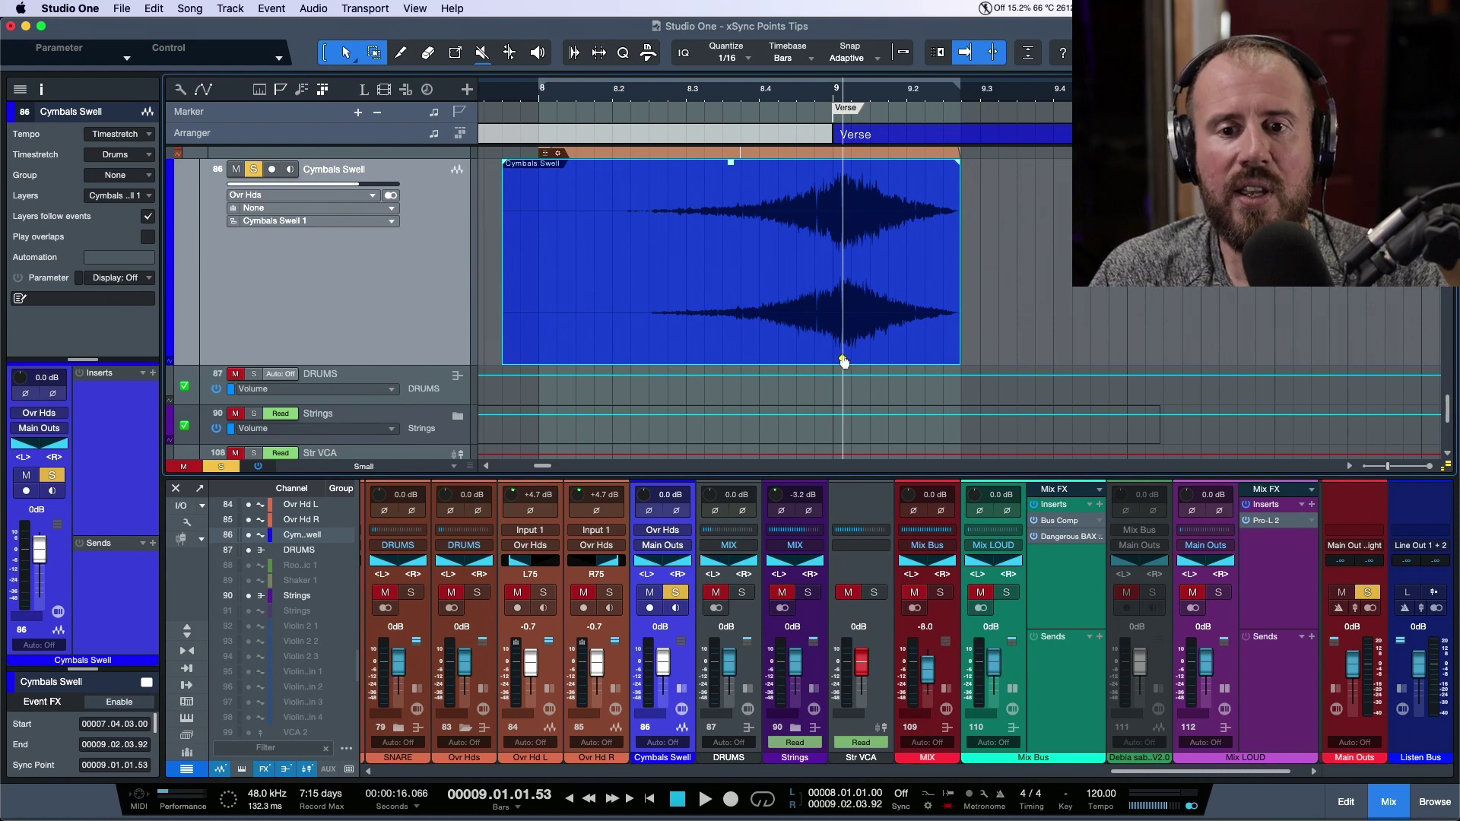
left_click_drag(844, 362, 503, 359)
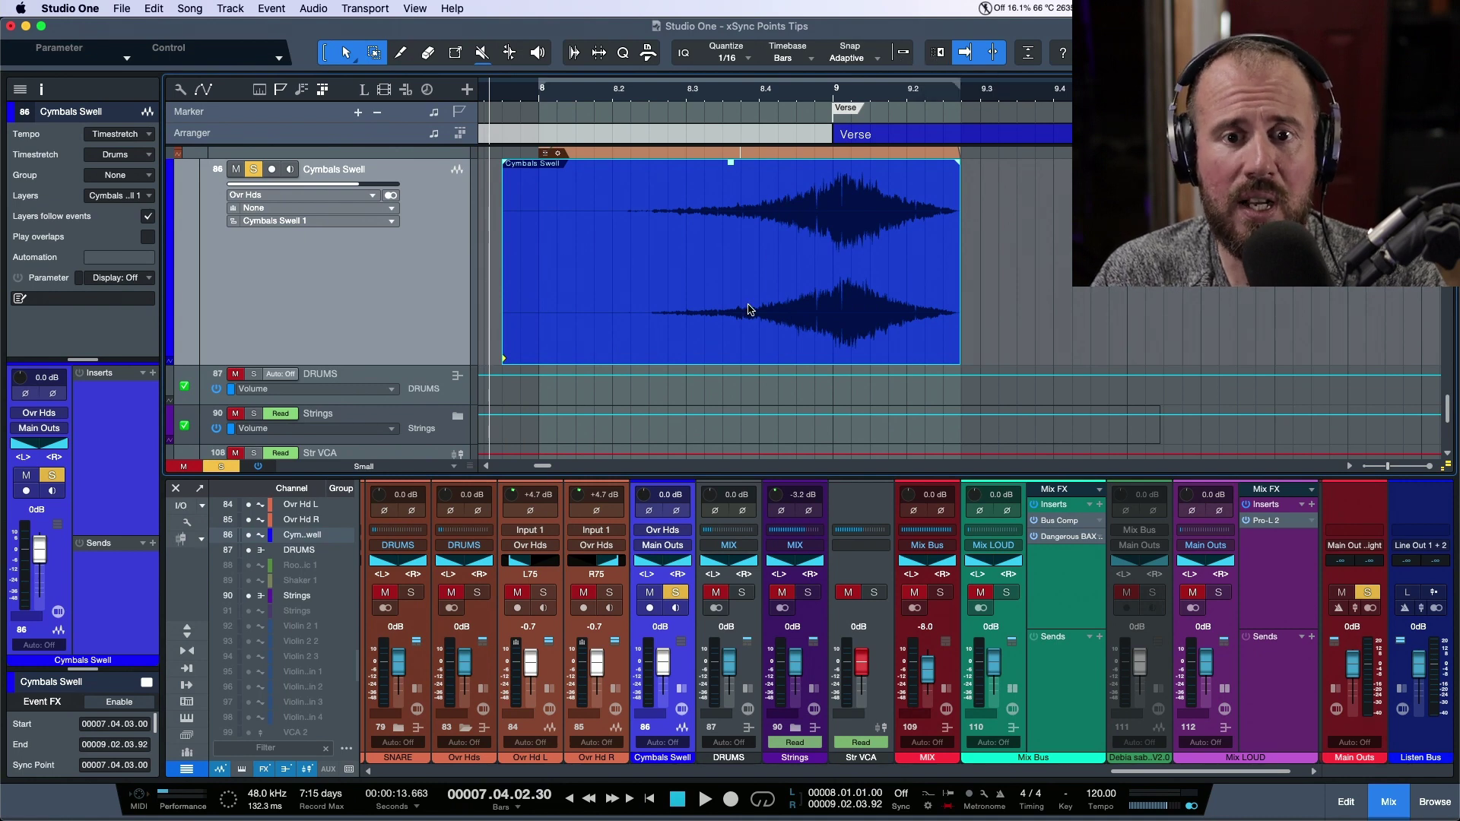
left_click(101, 10)
left_click(105, 64)
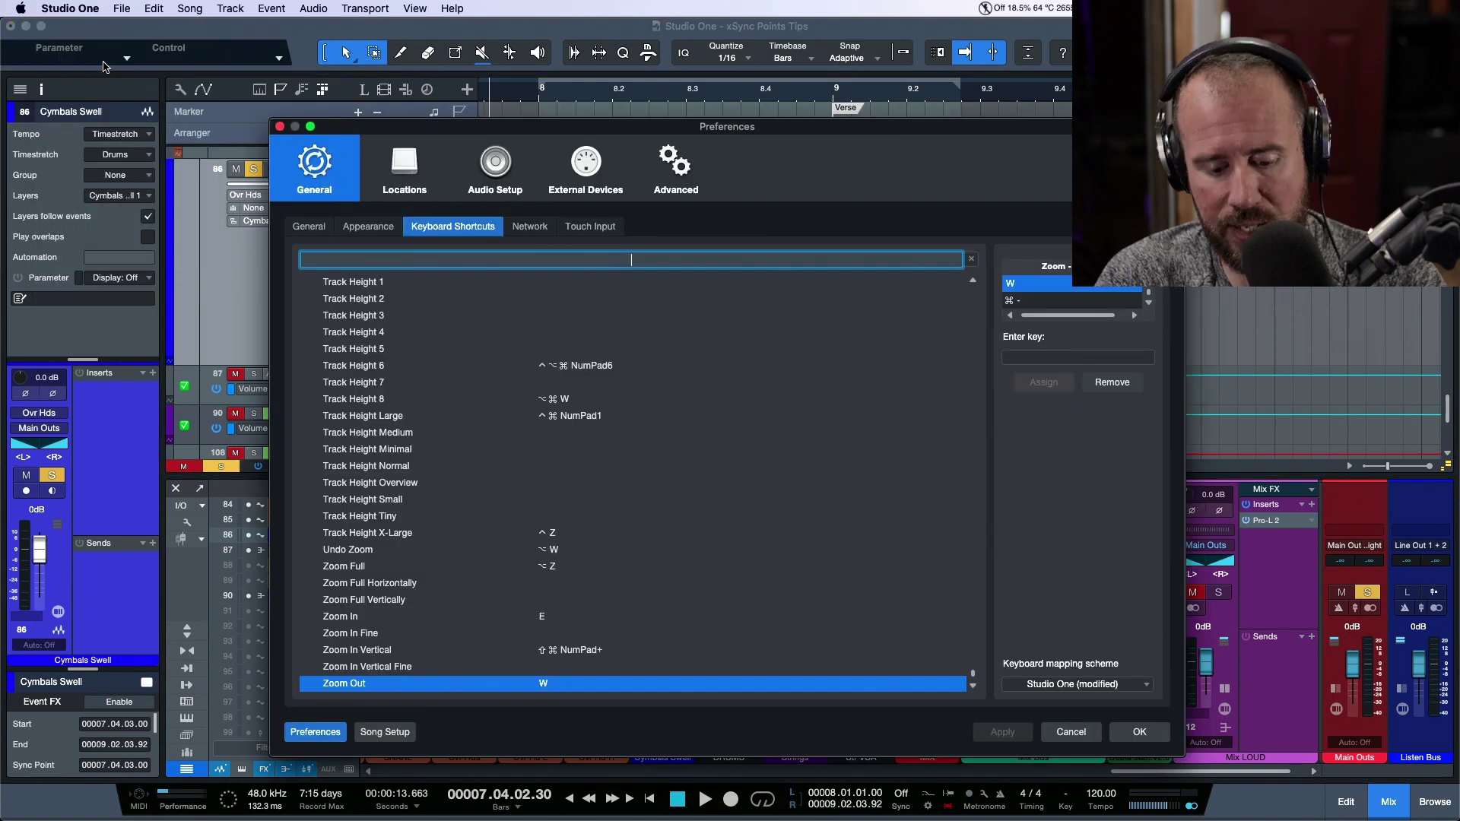
type("sync")
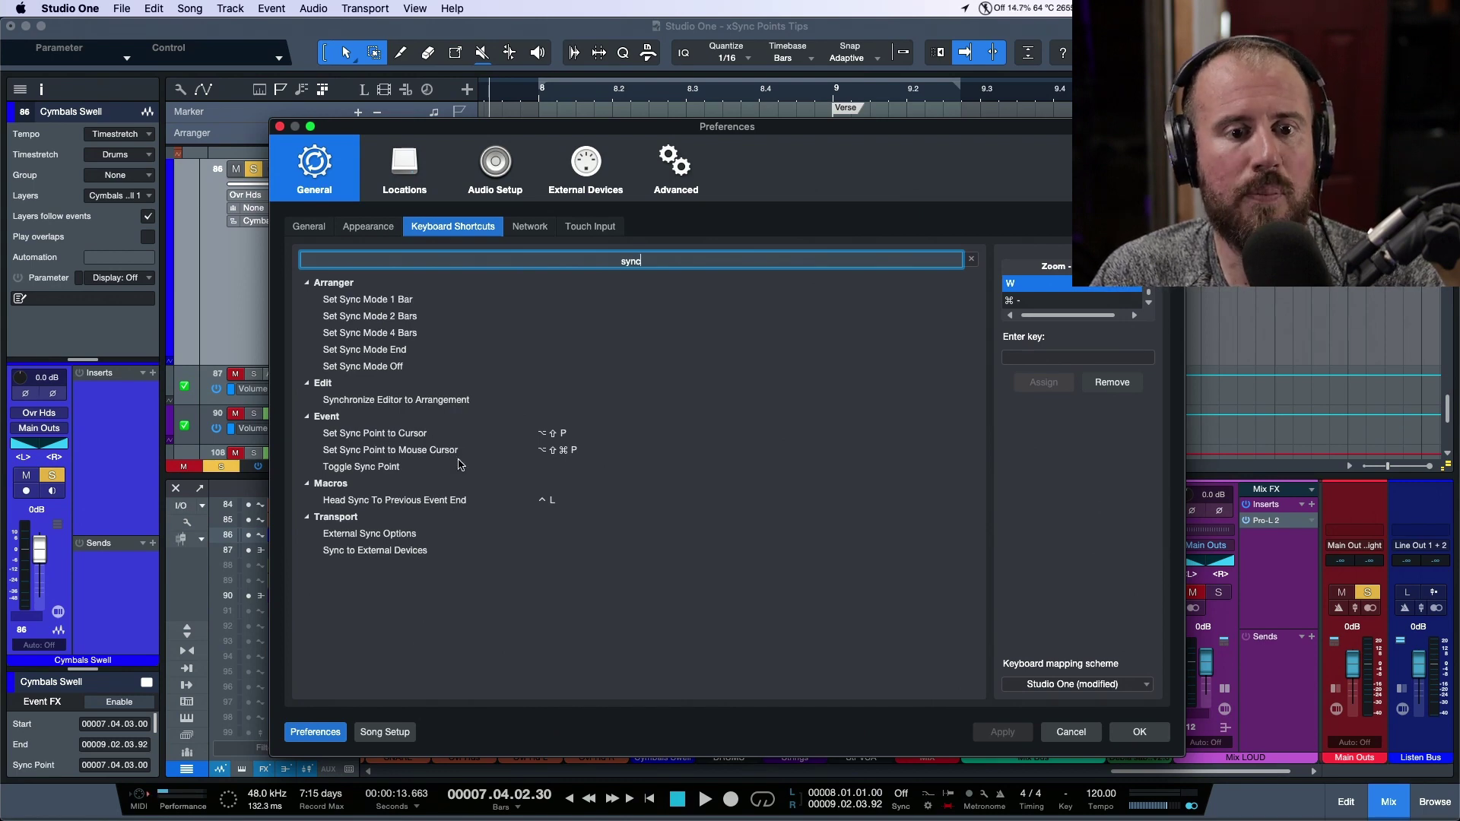
left_click(1080, 735)
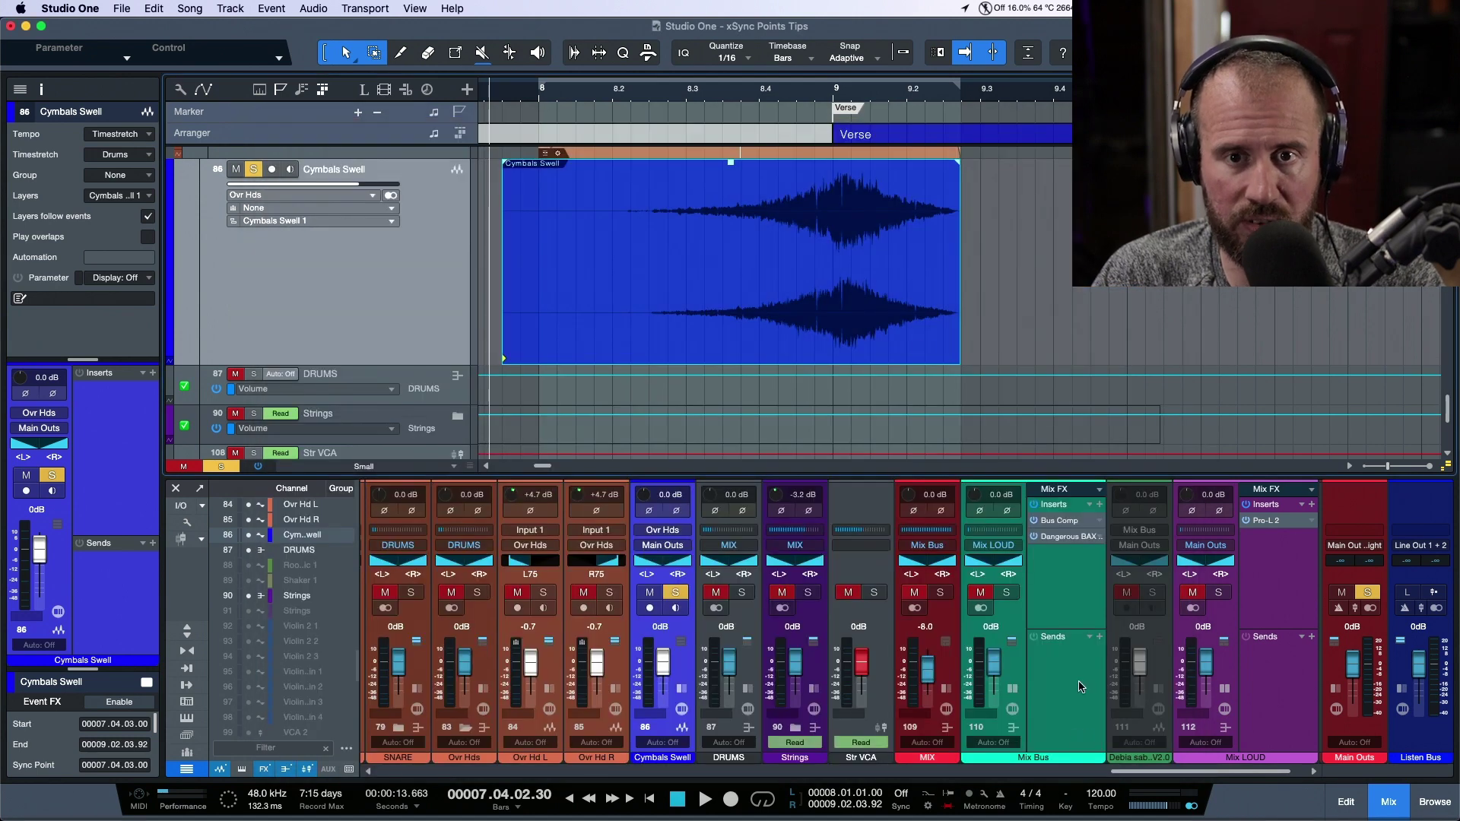
Try the sync point at the bar 9 playhead, then reset it to the event start.
left_click(842, 239)
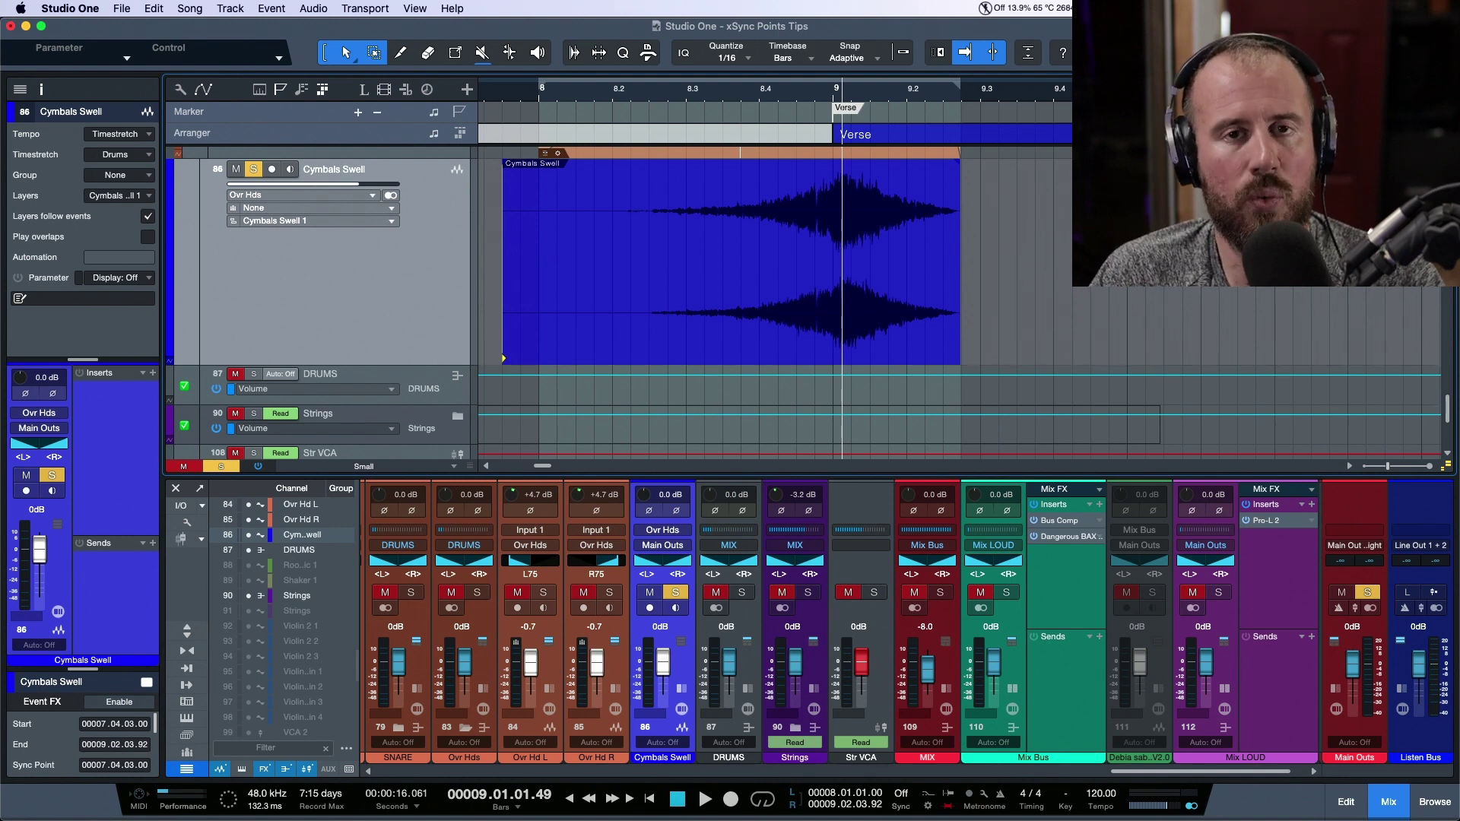
key("shift+q")
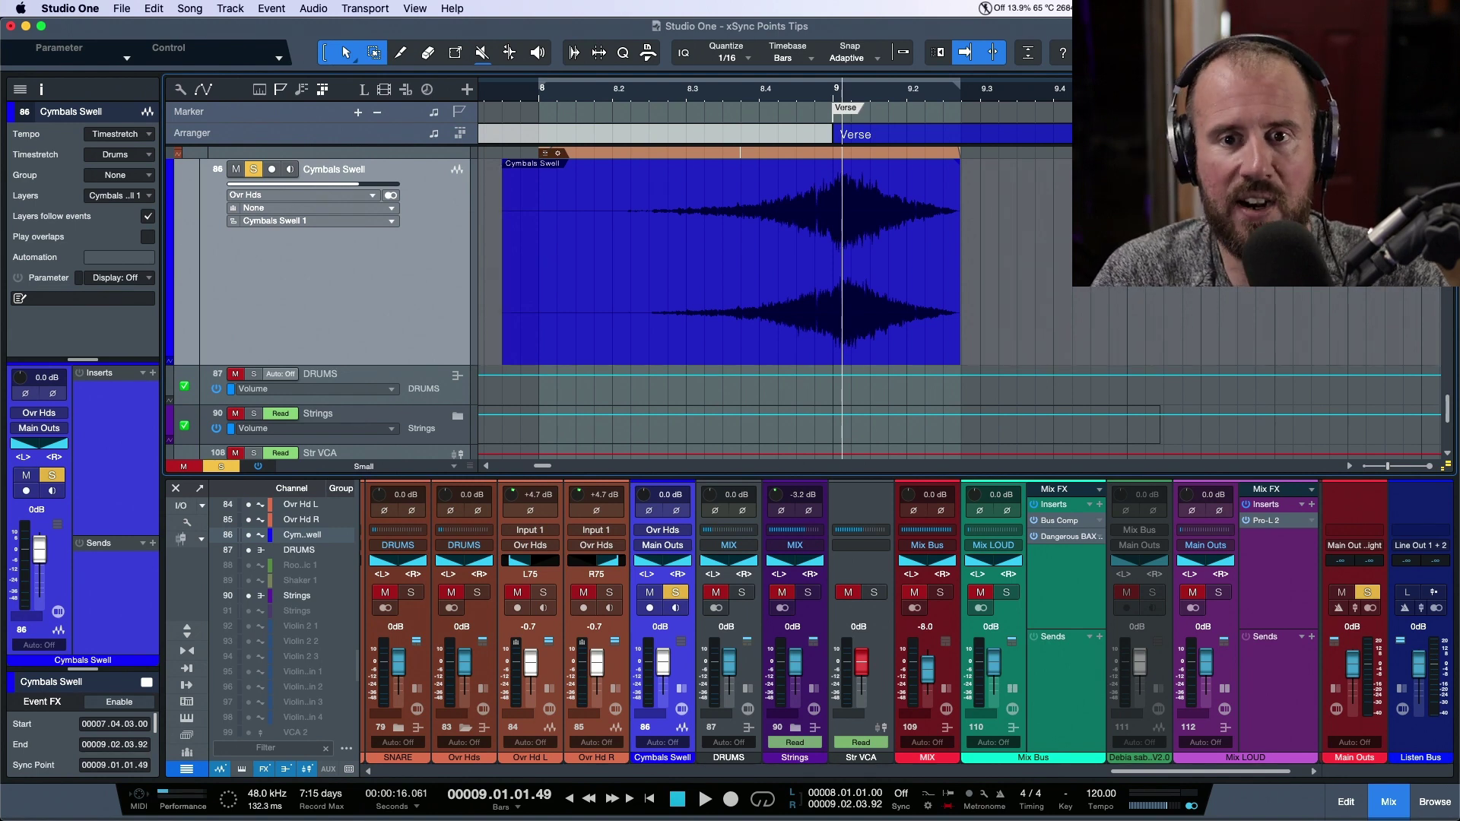
left_click(804, 94)
left_click(934, 327)
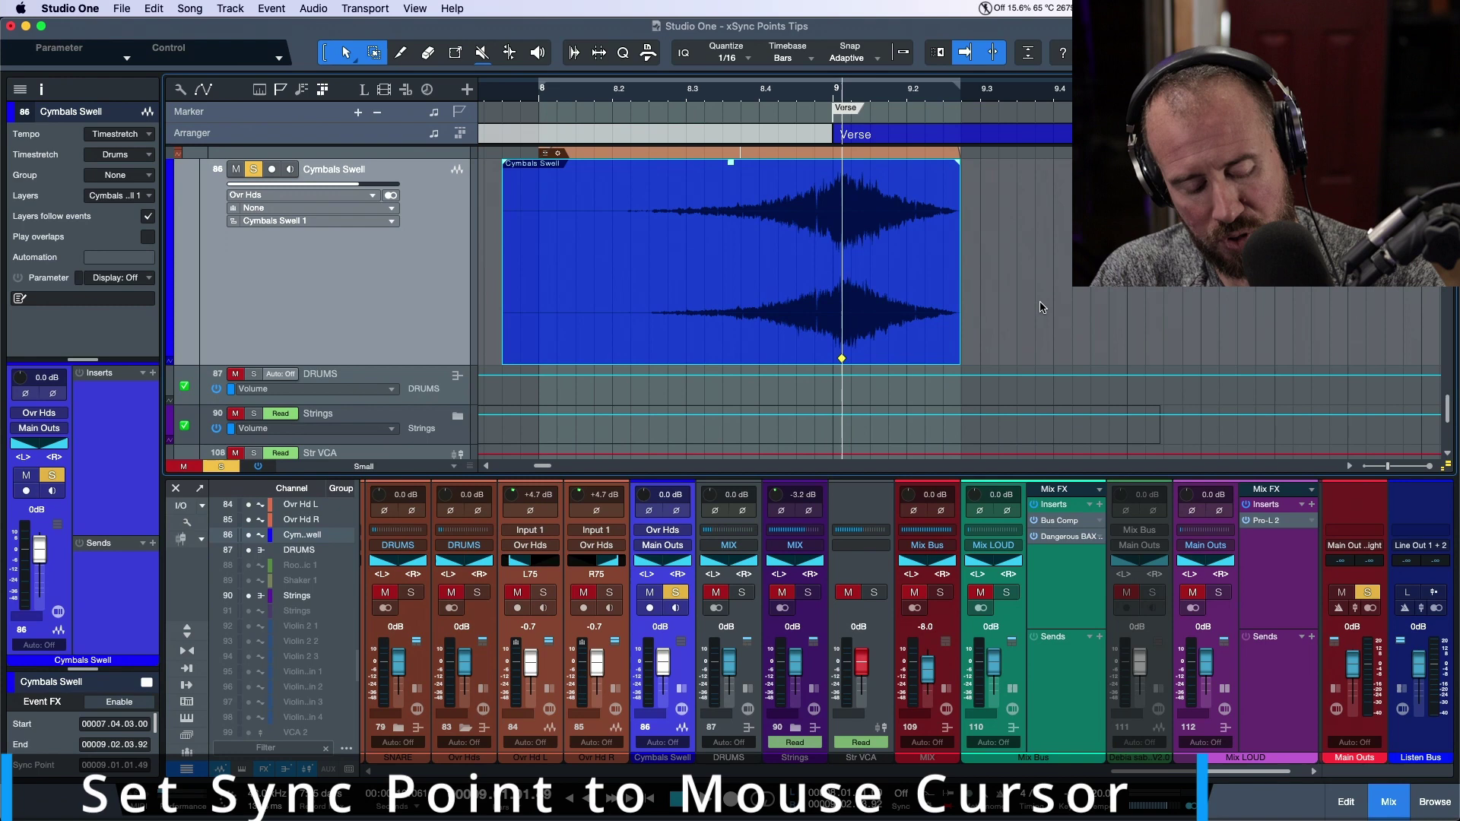
key("alt+y")
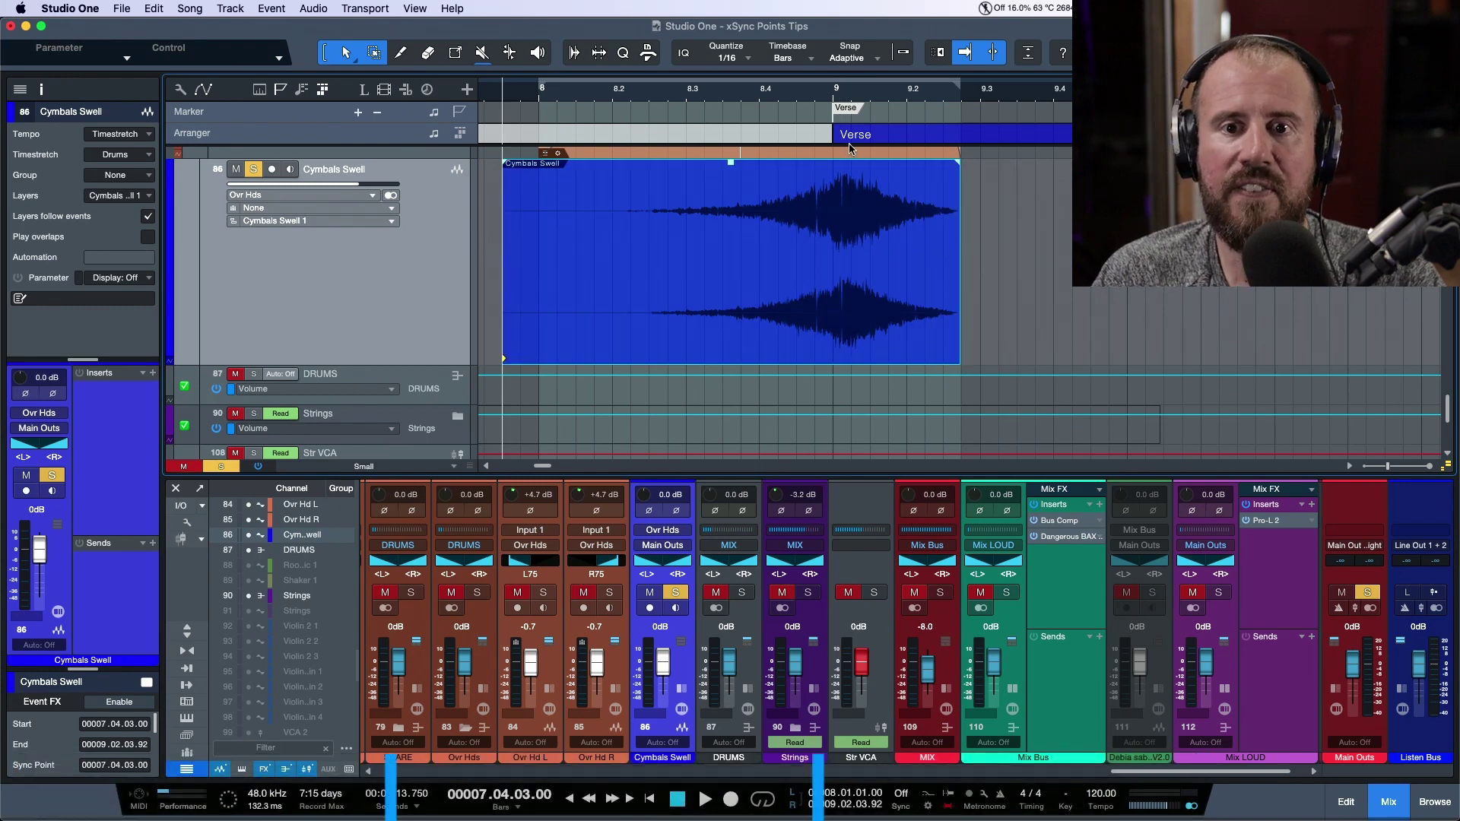
Place the Cymbals Swell sync point on the waveform peak at 9.01.01.58.
scroll(850, 94, "up", 5)
scroll(849, 94, "down", 3)
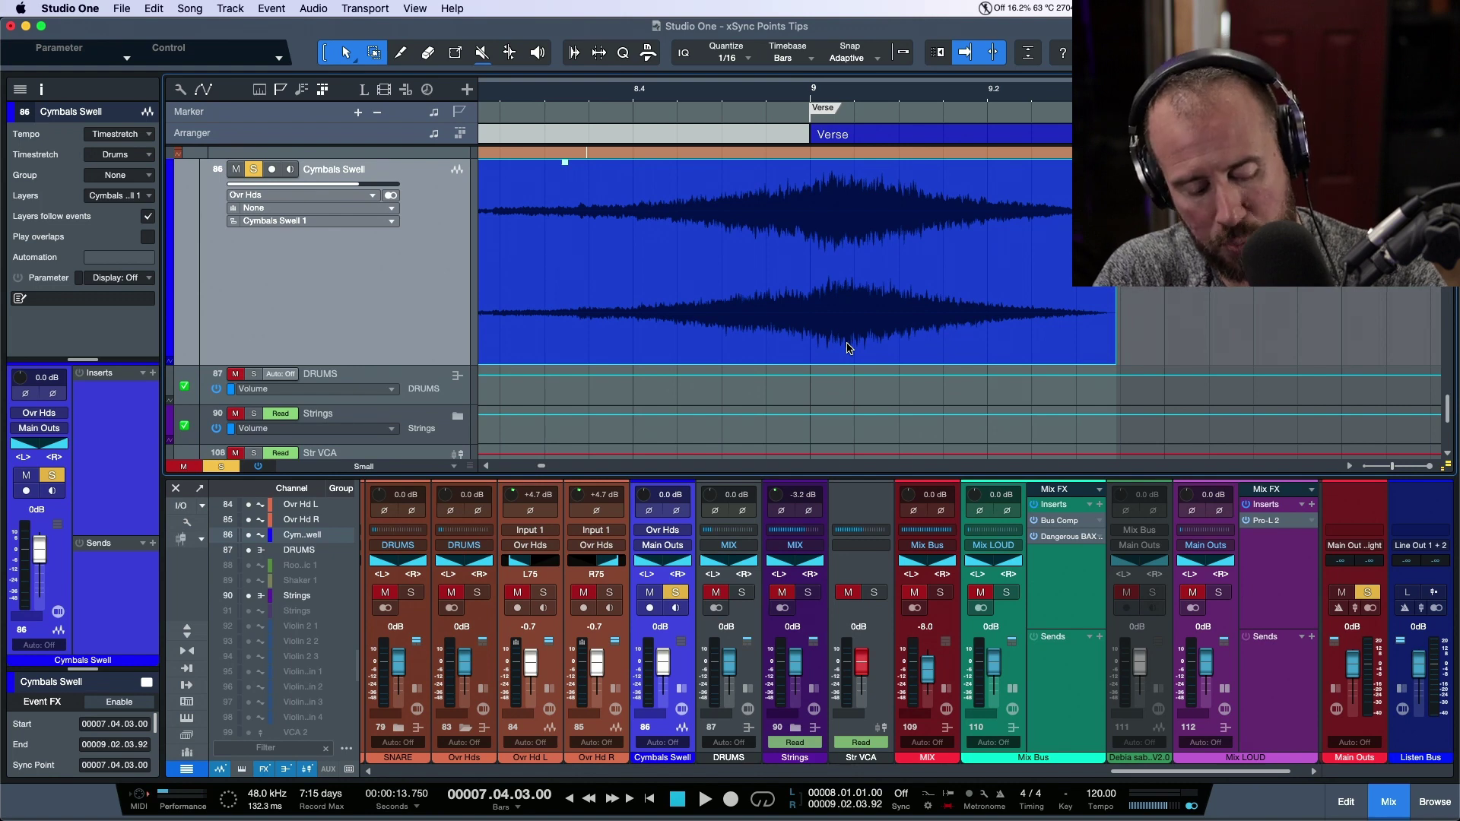
left_click(848, 348)
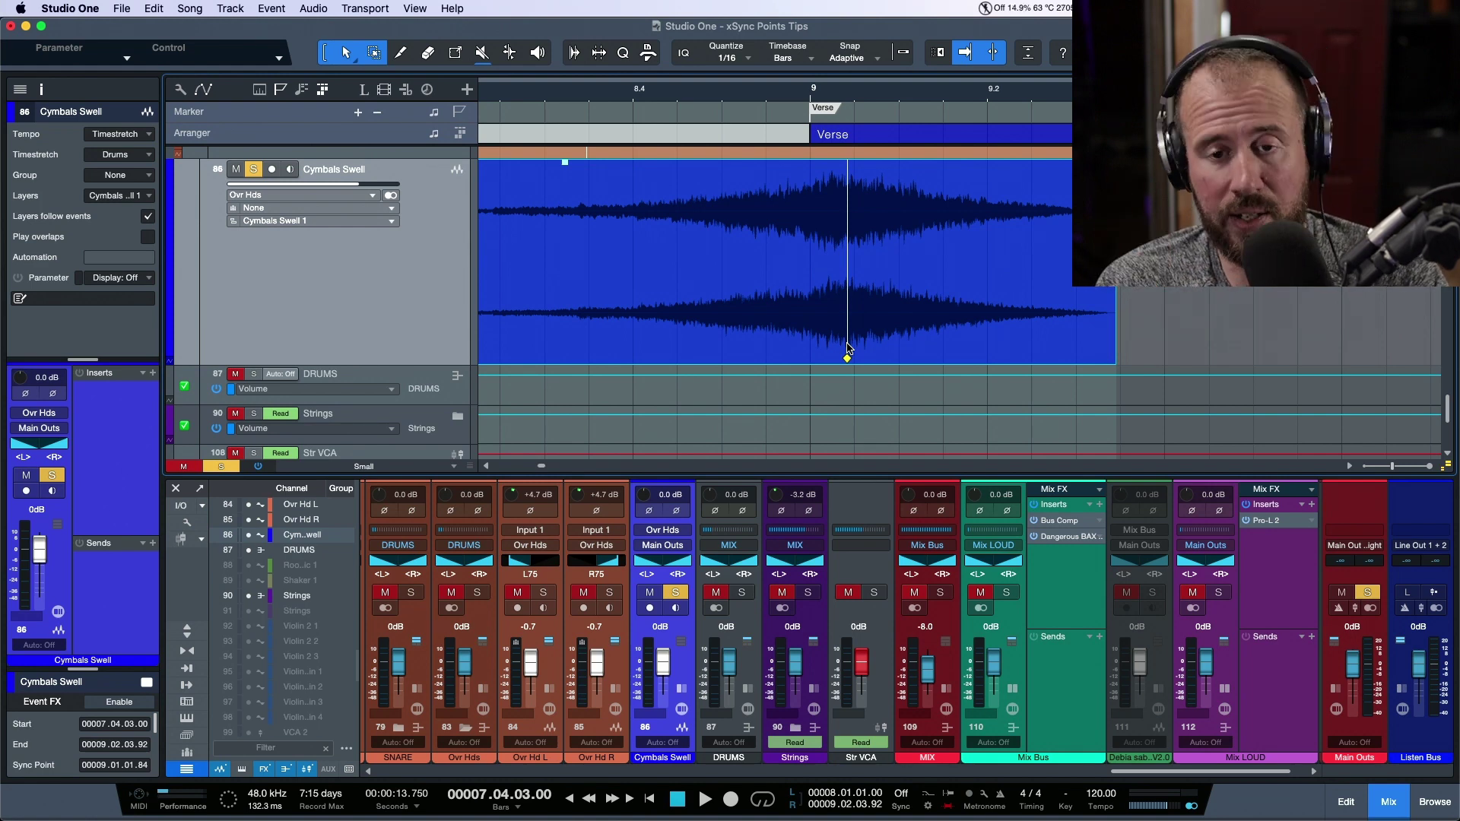
left_click_drag(846, 357, 517, 355)
scroll(840, 97, "up", 6)
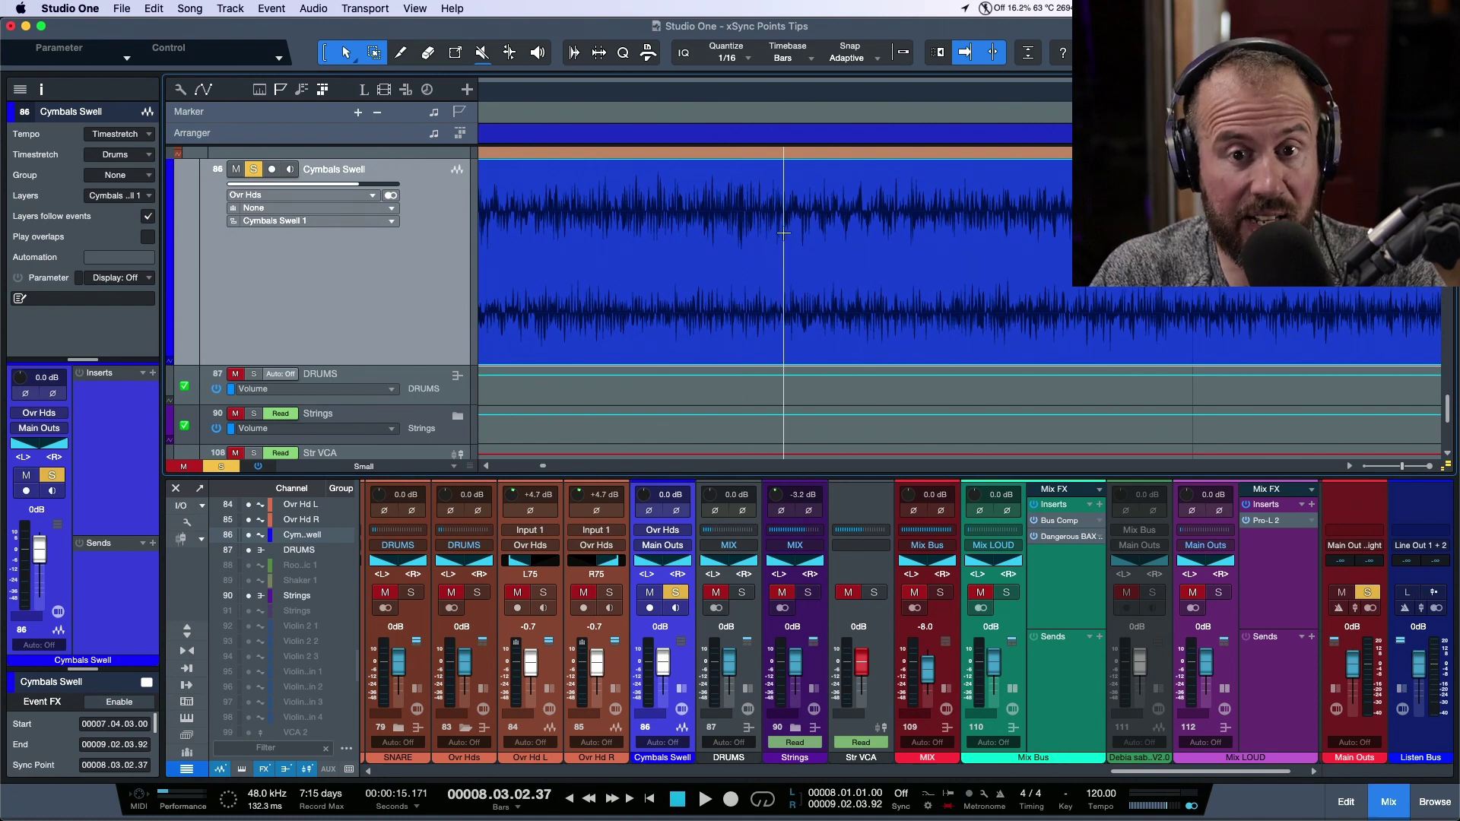
left_click(738, 244, "alt+shift")
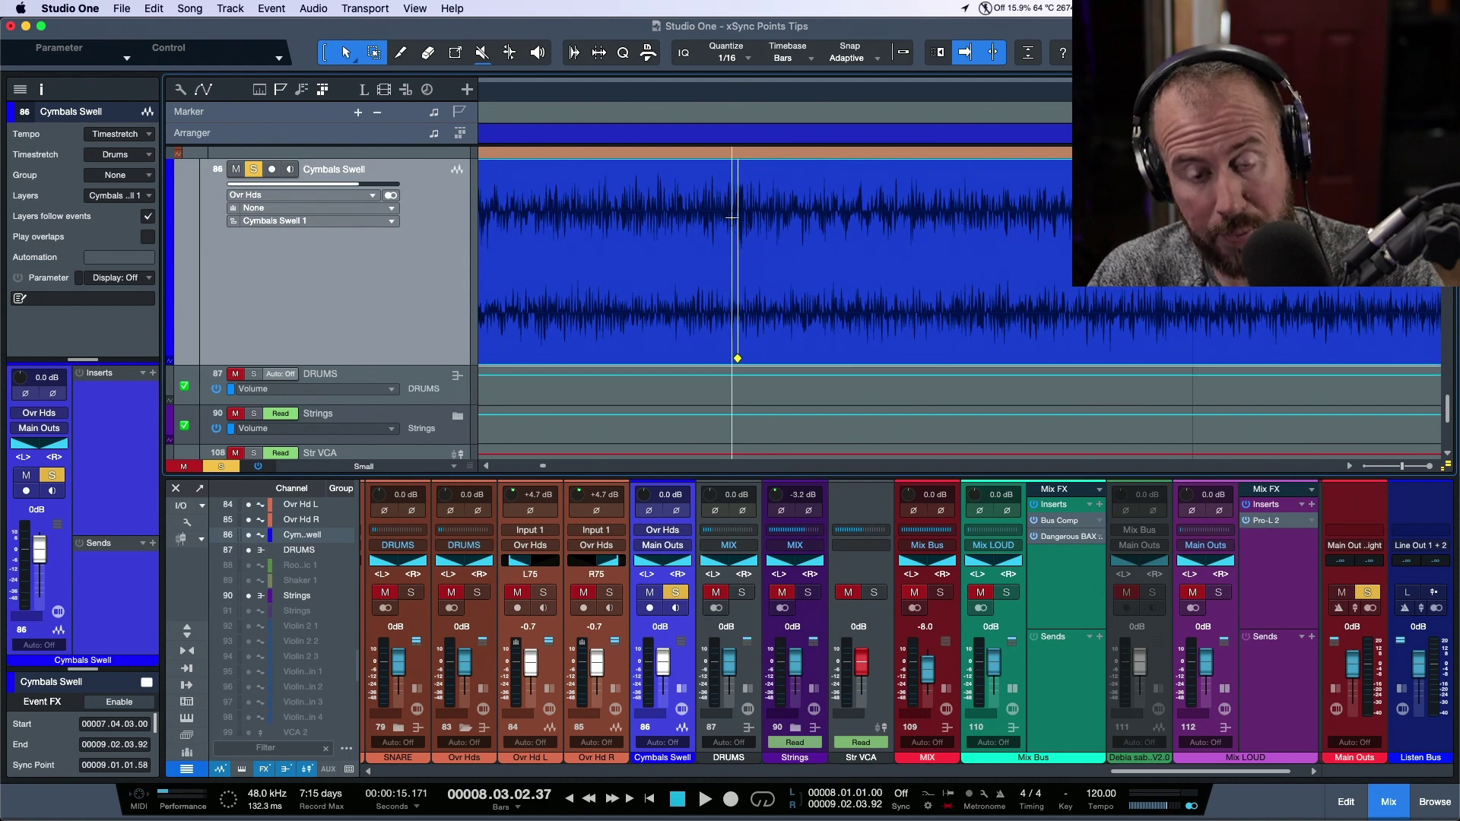
Zoom out to the whole swell and reselect the event to jump to its sync point.
key("w")
key("w")
key("w")
key("w")
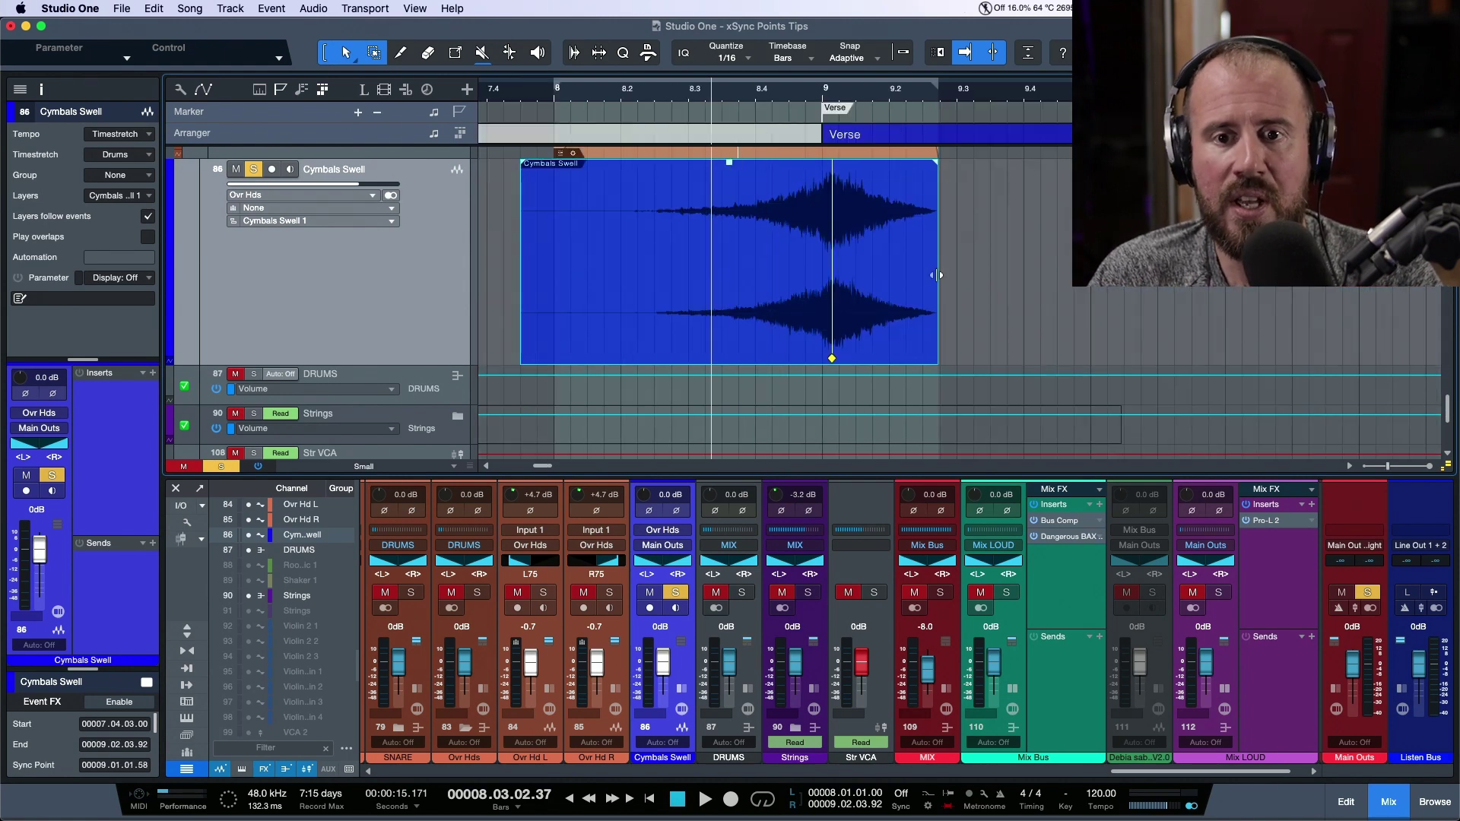
left_click(988, 326)
left_click(901, 349)
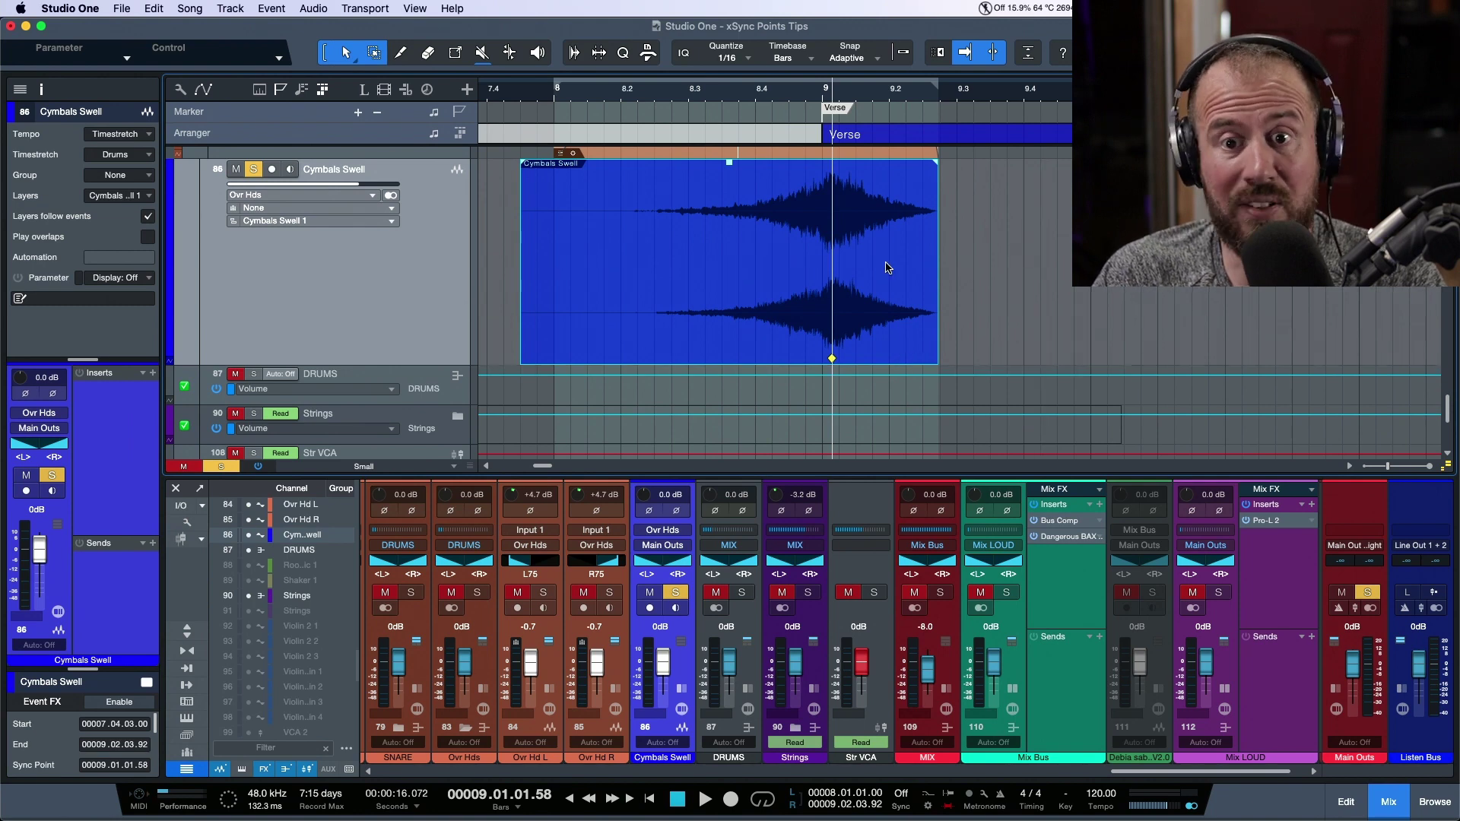
Turn on snapping and drag the swell so its sync point lands on bar 11.
left_click(908, 56)
left_click_drag(873, 330, 1134, 335)
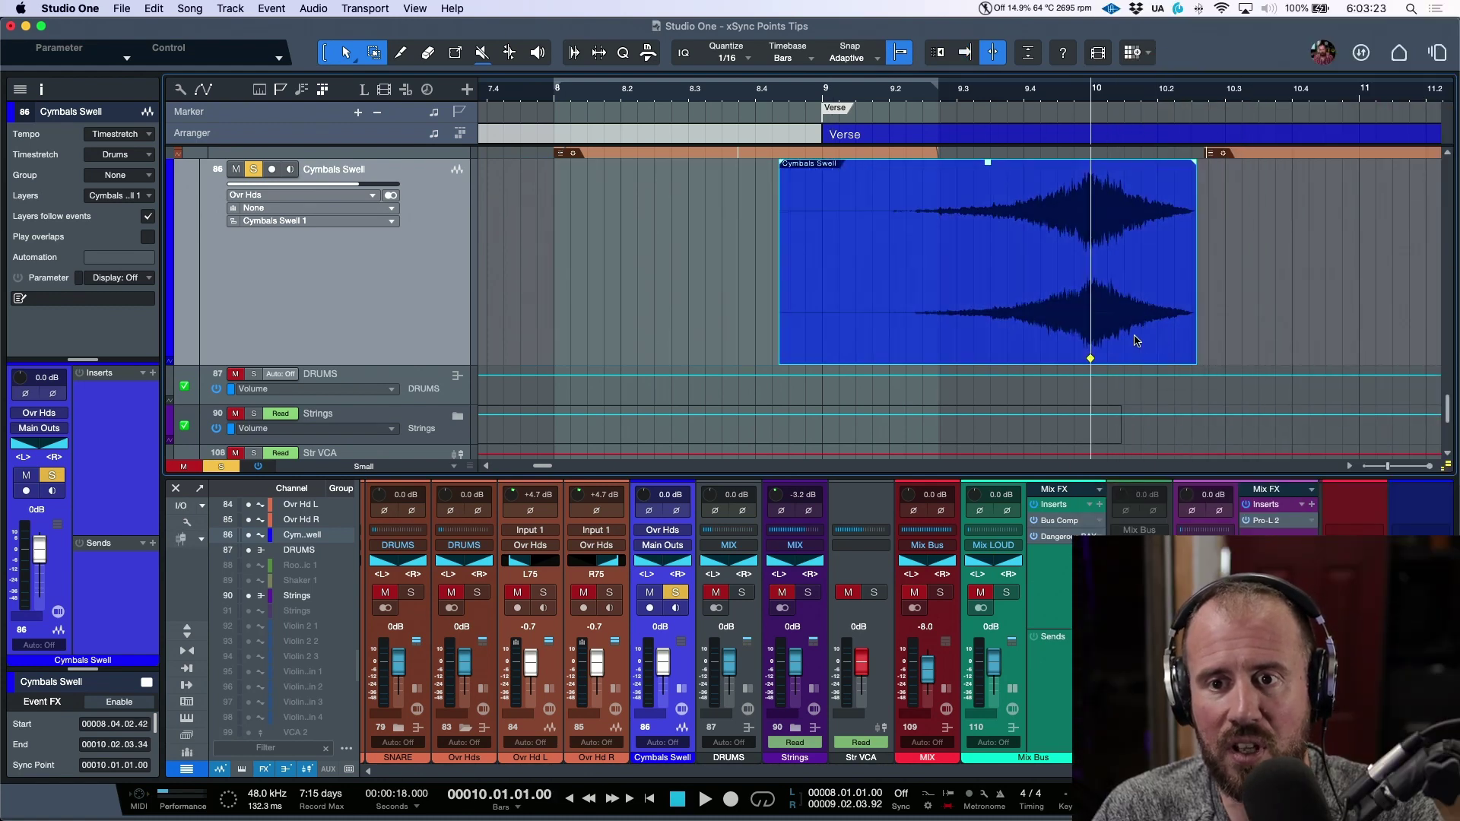
scroll(1134, 341, "right", 2)
left_click_drag(961, 317, 1228, 319)
scroll(1215, 323, "right", 2)
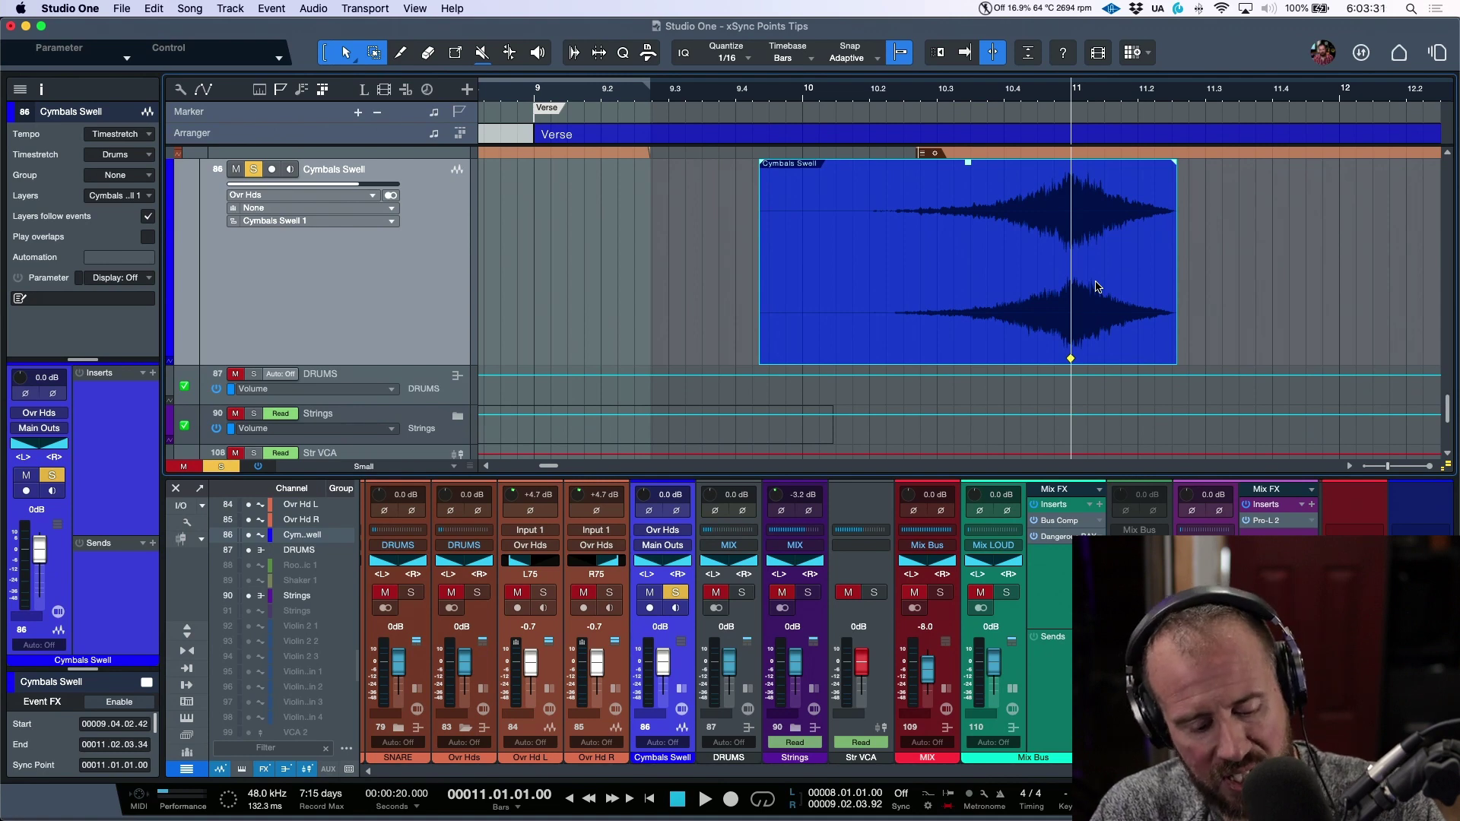
Split the event at bar 11 and delete the part before it.
key("alt+x")
left_click(1054, 314)
key("Delete")
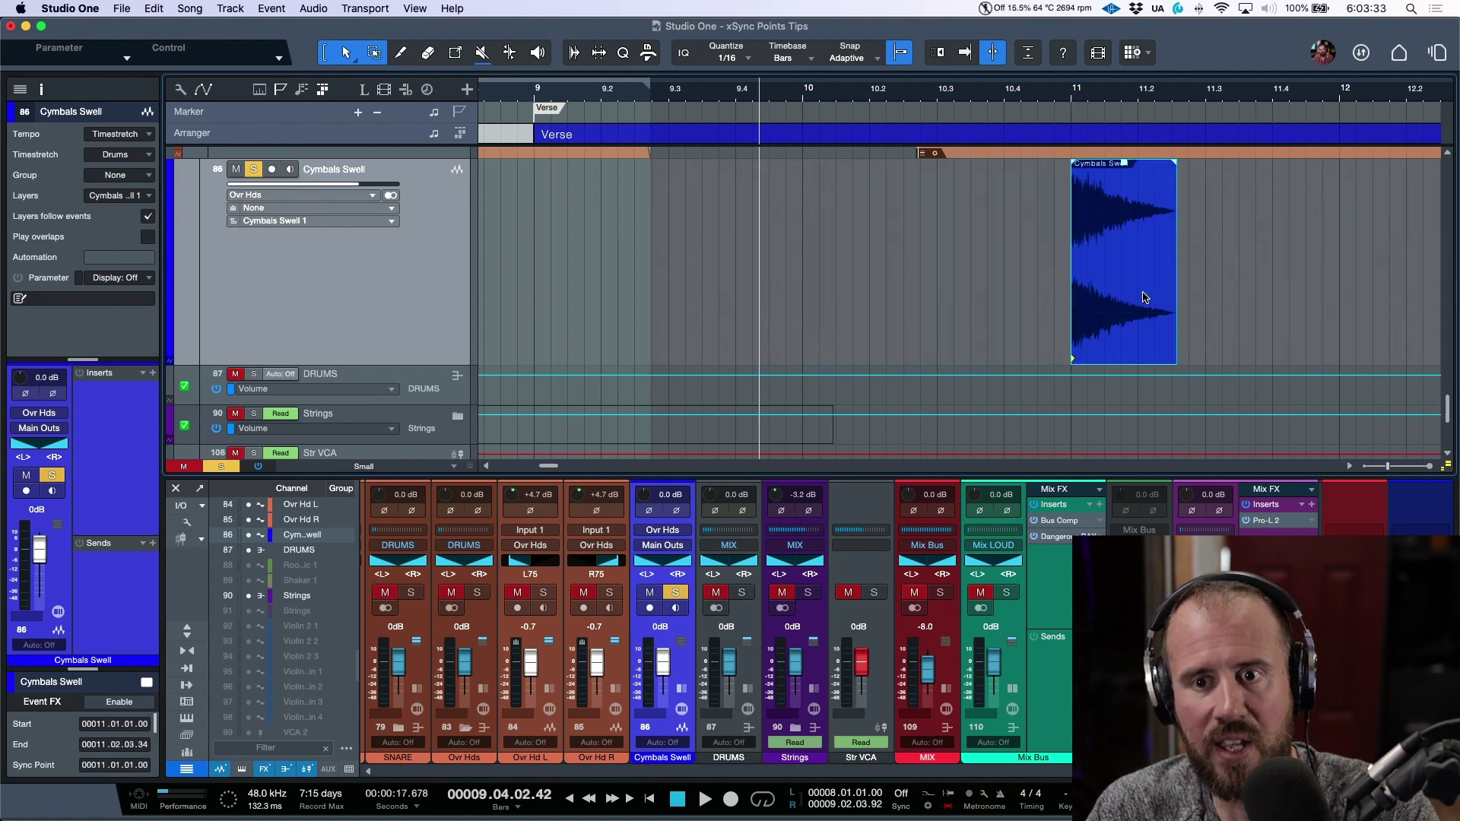
mouse_move(1138, 299)
left_mouse_down()
mouse_move(886, 308)
mouse_move(1154, 308)
mouse_move(1135, 309)
left_mouse_up()
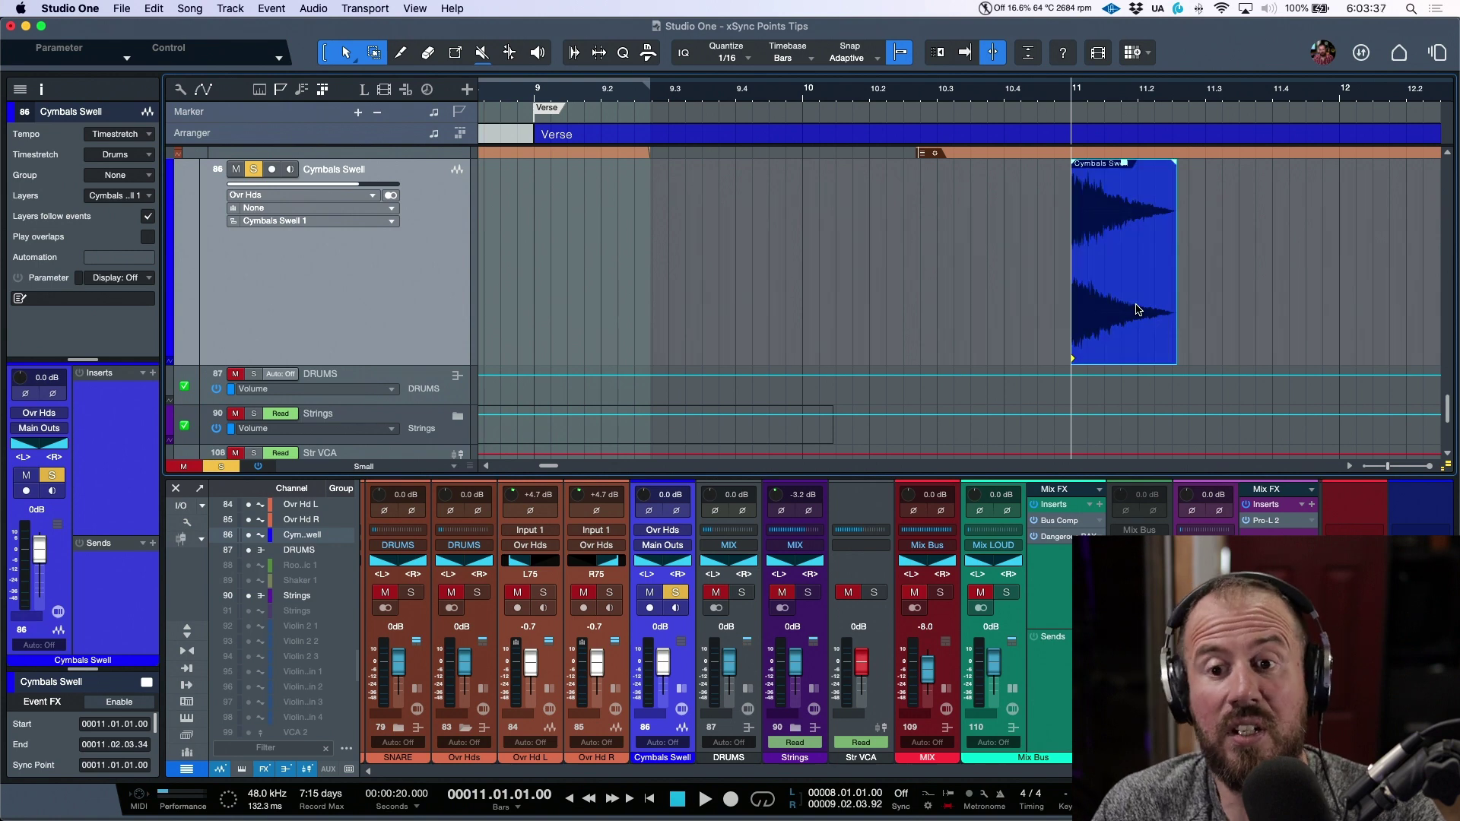
Add a reversed copy before bar 11 and merge both parts into one event.
key("ctrl+d")
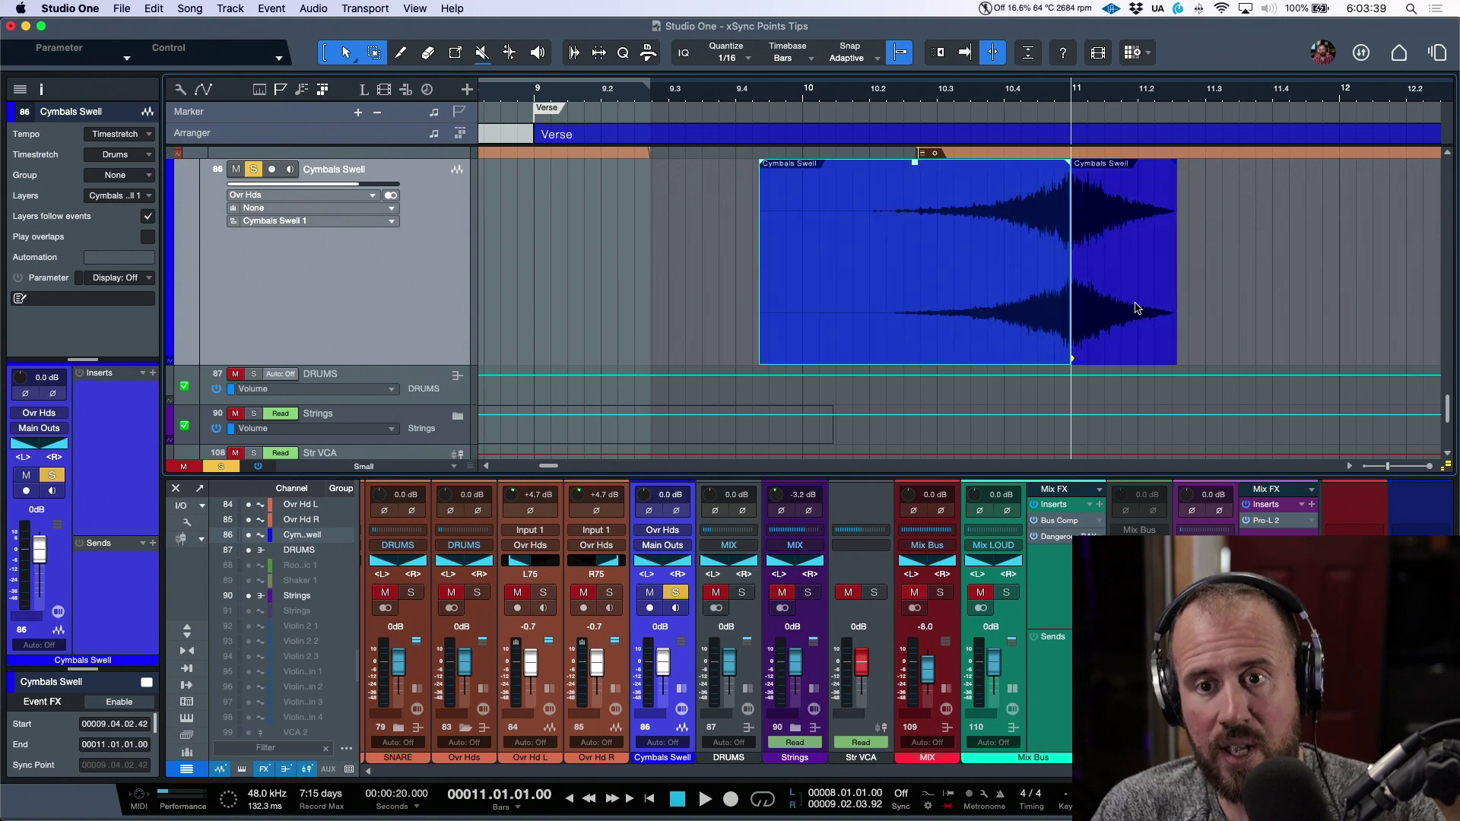
left_click(1133, 311, "shift")
key("ctrl+b")
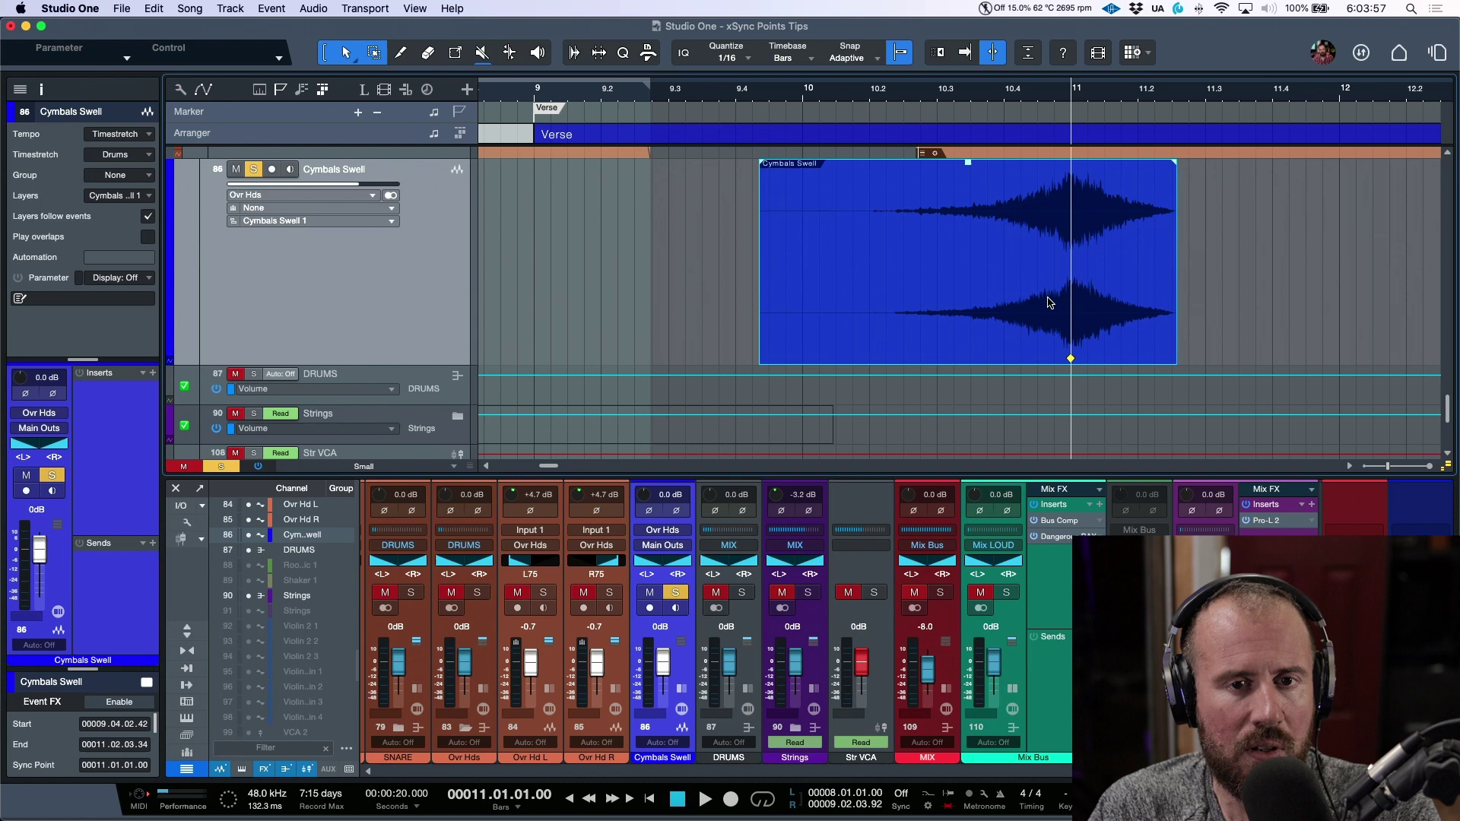
Switch to Audio Bend and analyze the cymbal event for bend markers.
left_click(574, 52)
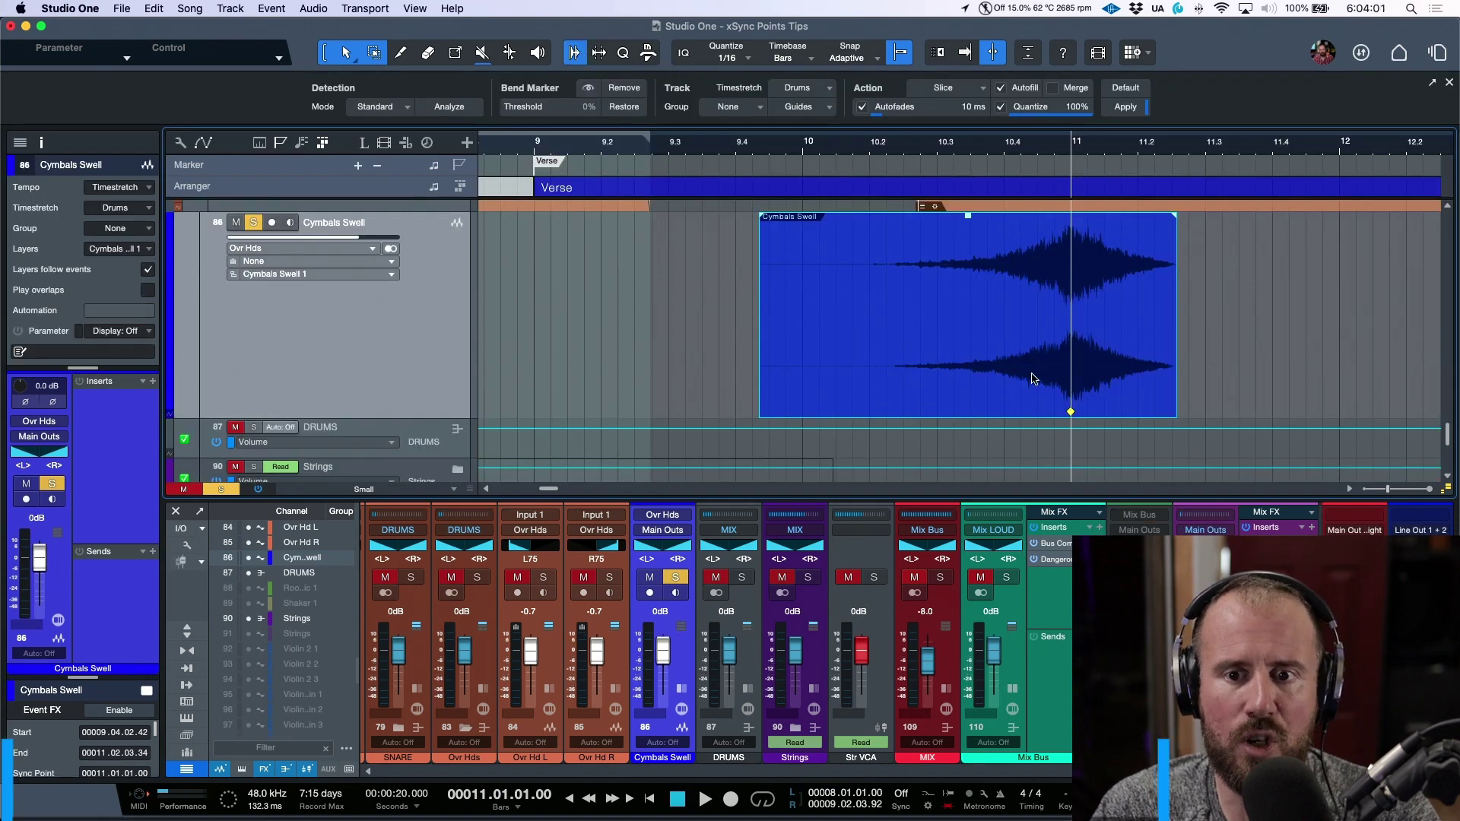
left_click(407, 107)
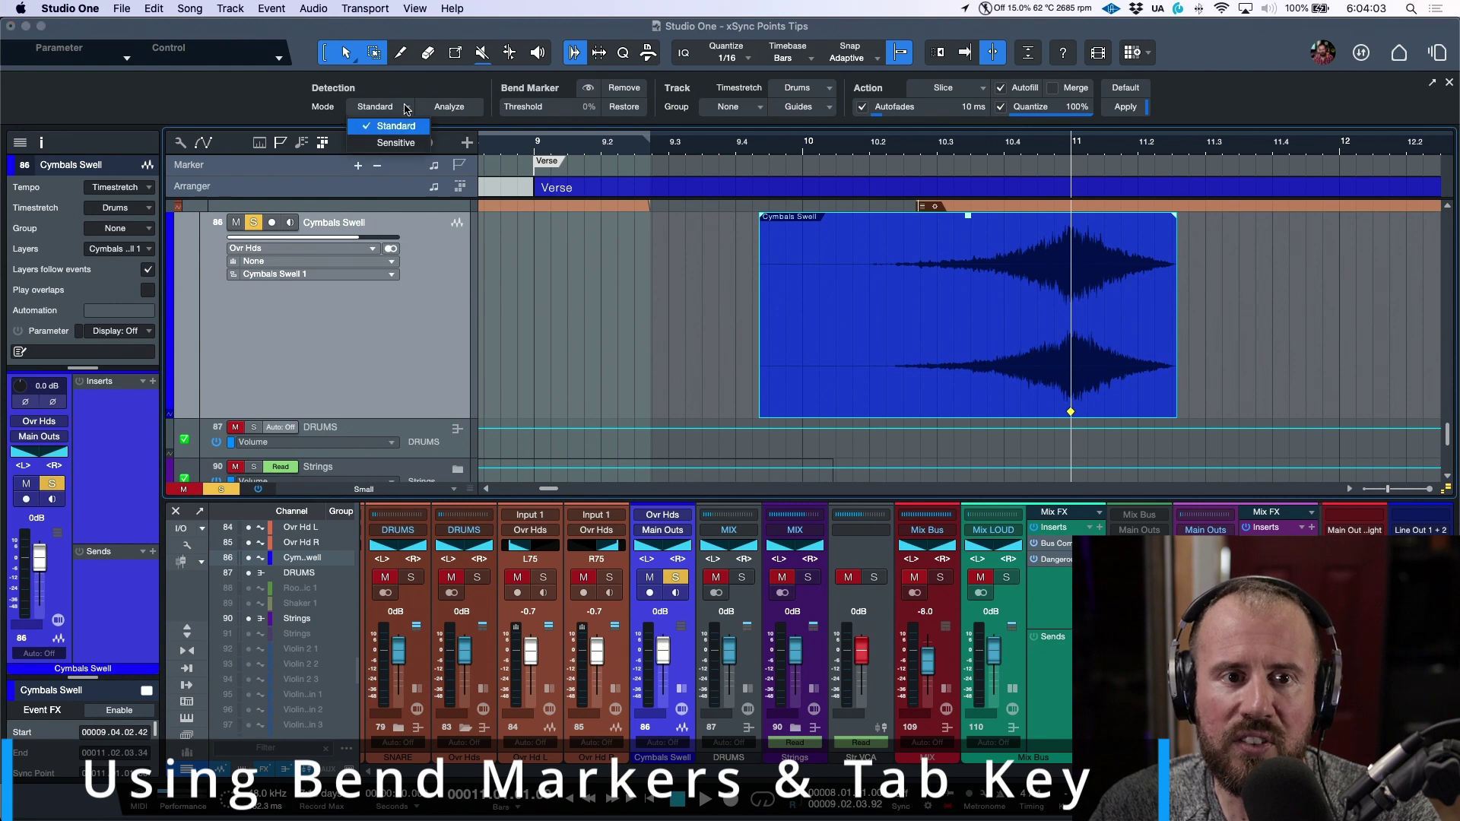
left_click(402, 128)
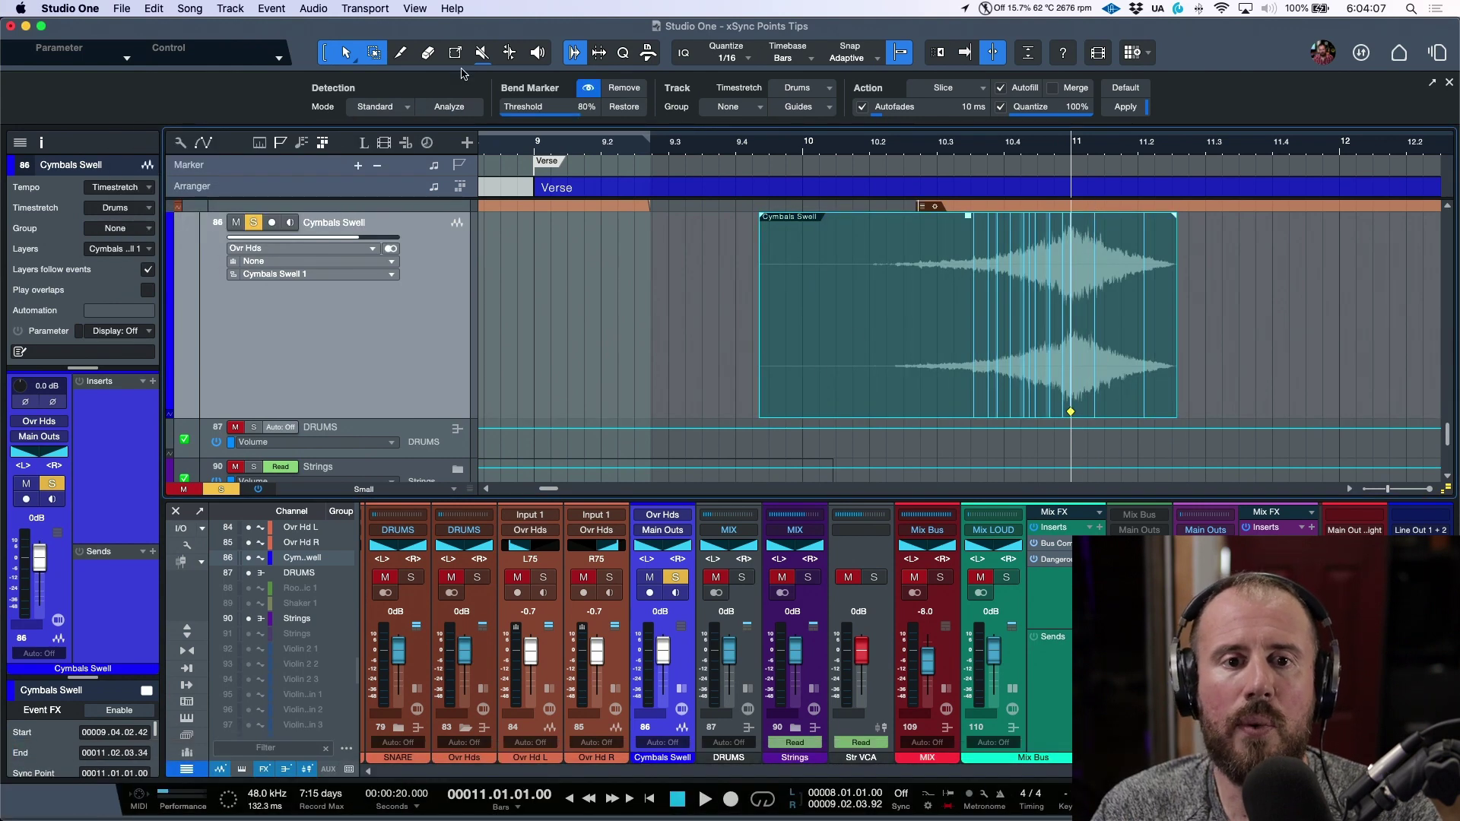
Set the bend-marker threshold to 78%, hide the markers, and close the bend panel.
left_click_drag(560, 116, 522, 128)
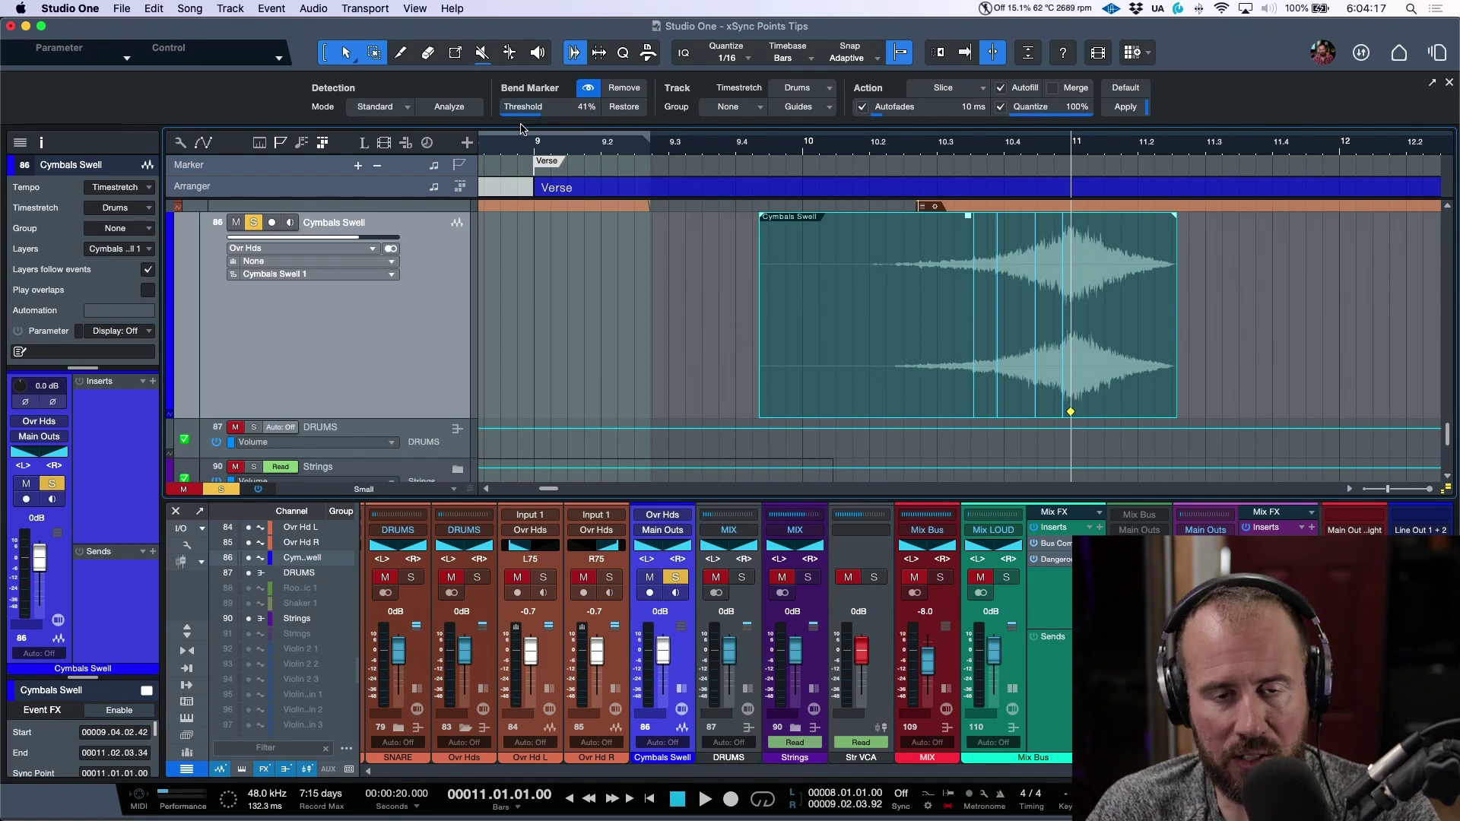
left_click_drag(536, 122, 583, 112)
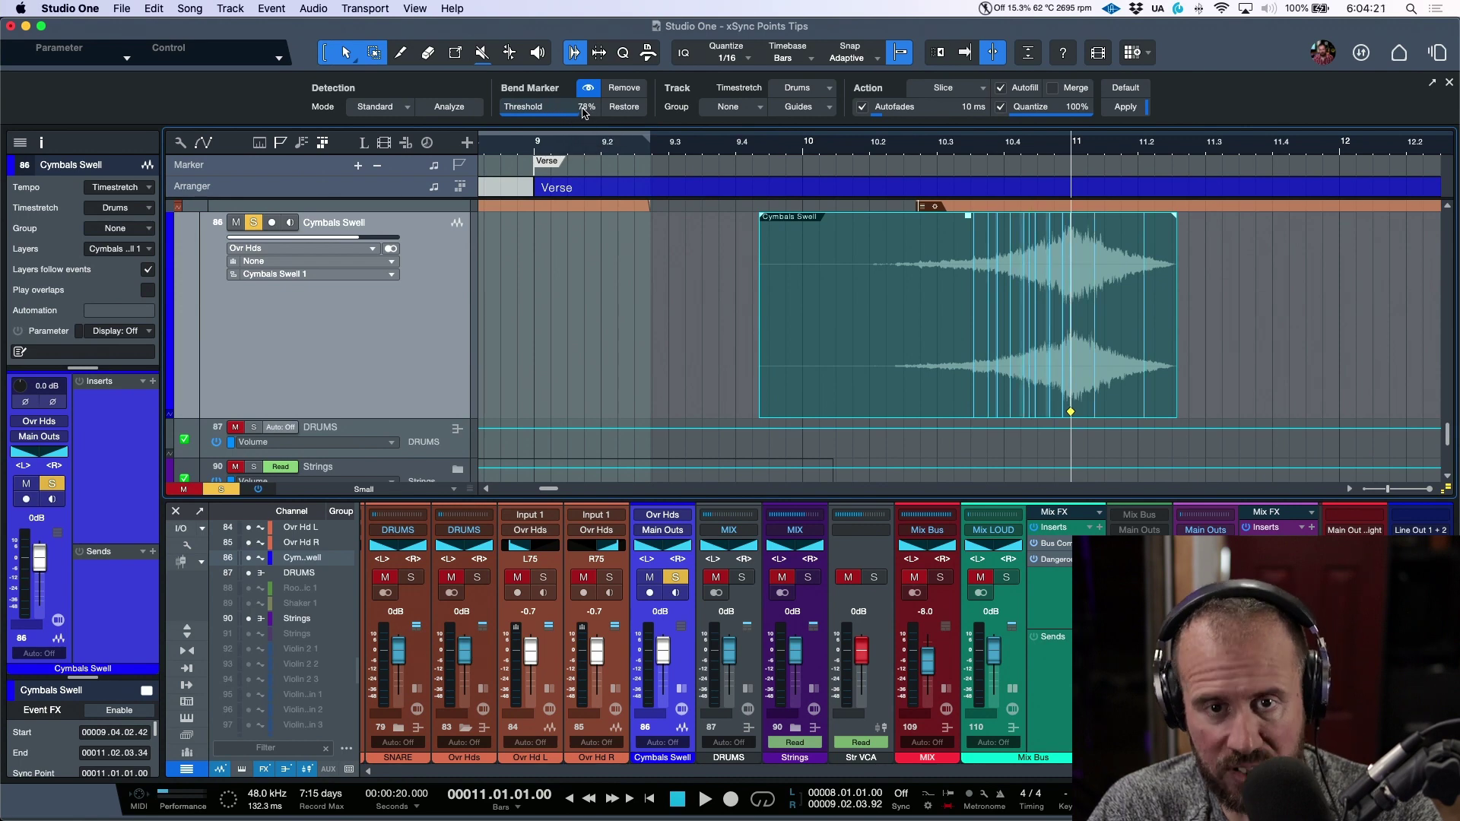
left_click(590, 88)
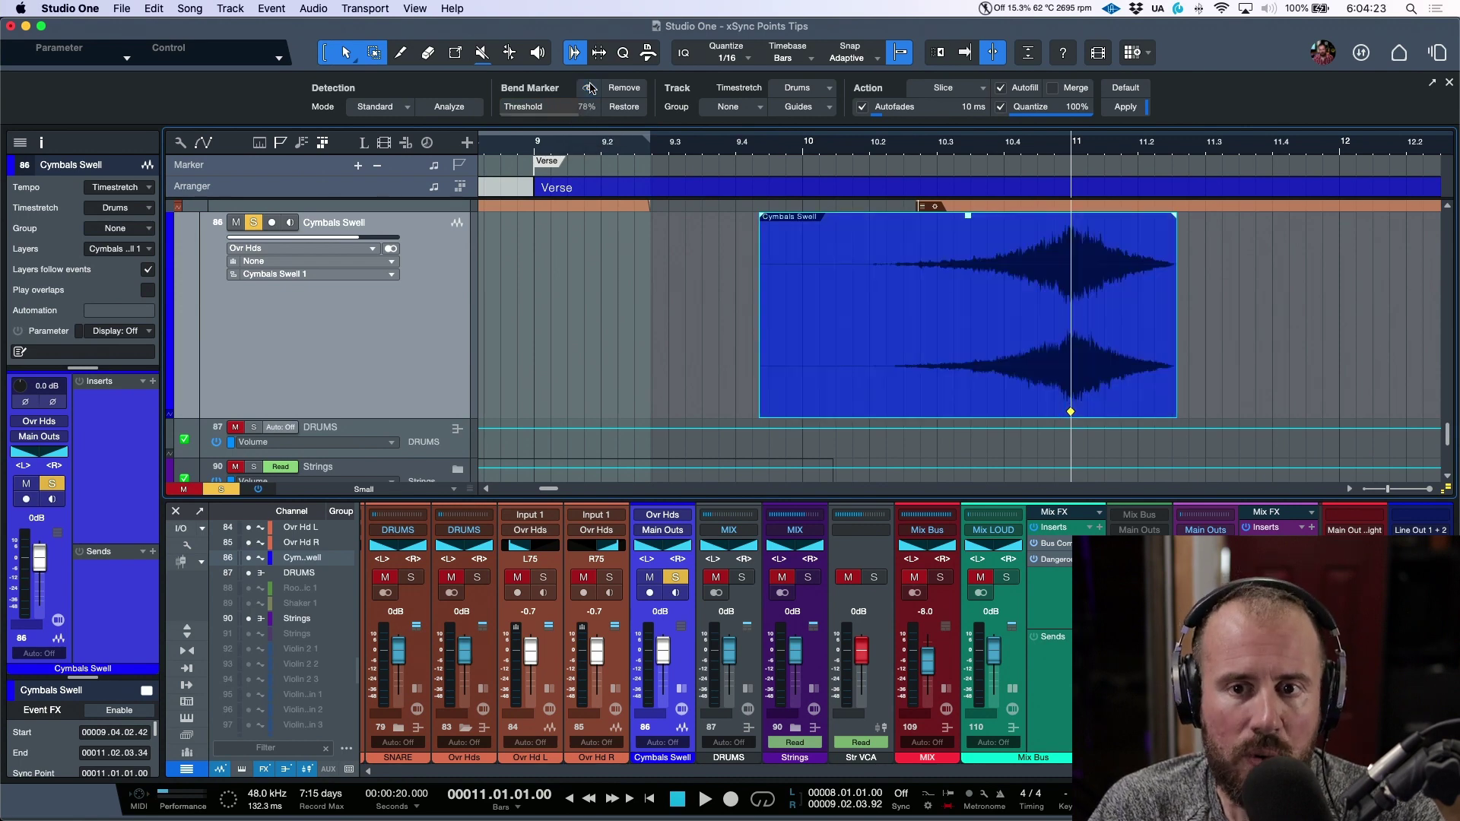
left_click(575, 52)
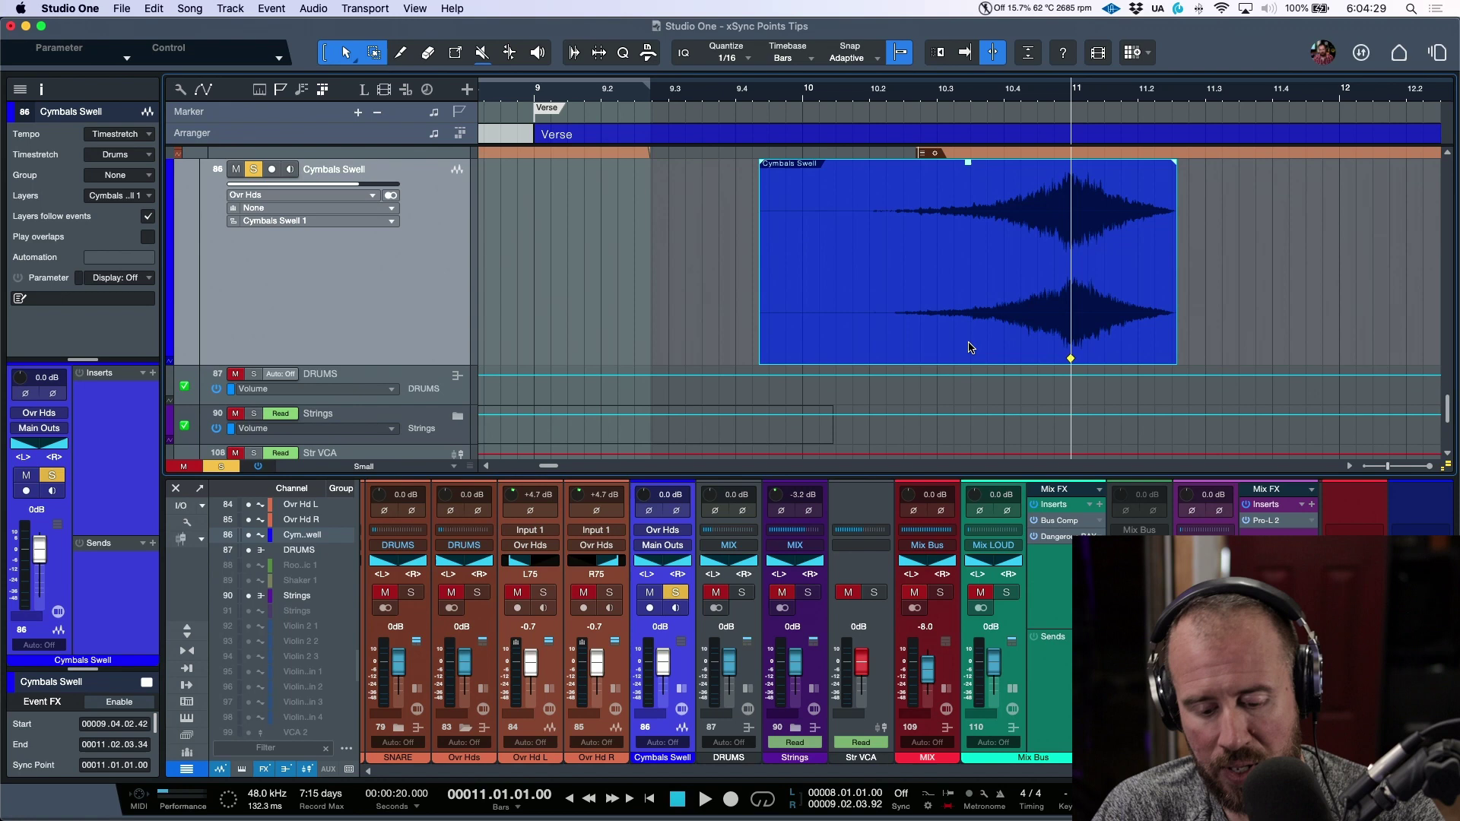
Return the playhead to the event start and show its bend markers again.
key("l")
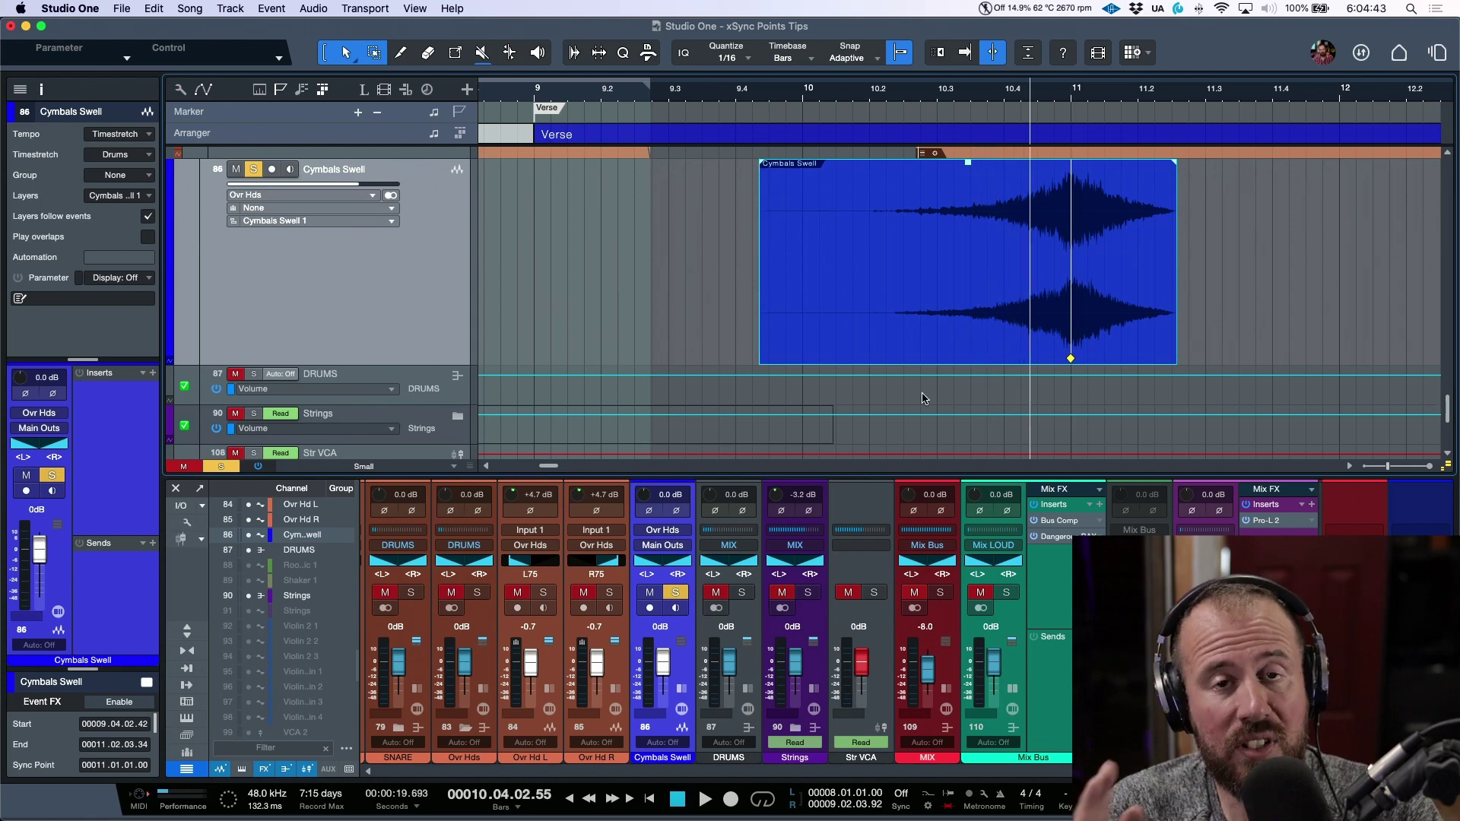
right_click(976, 321)
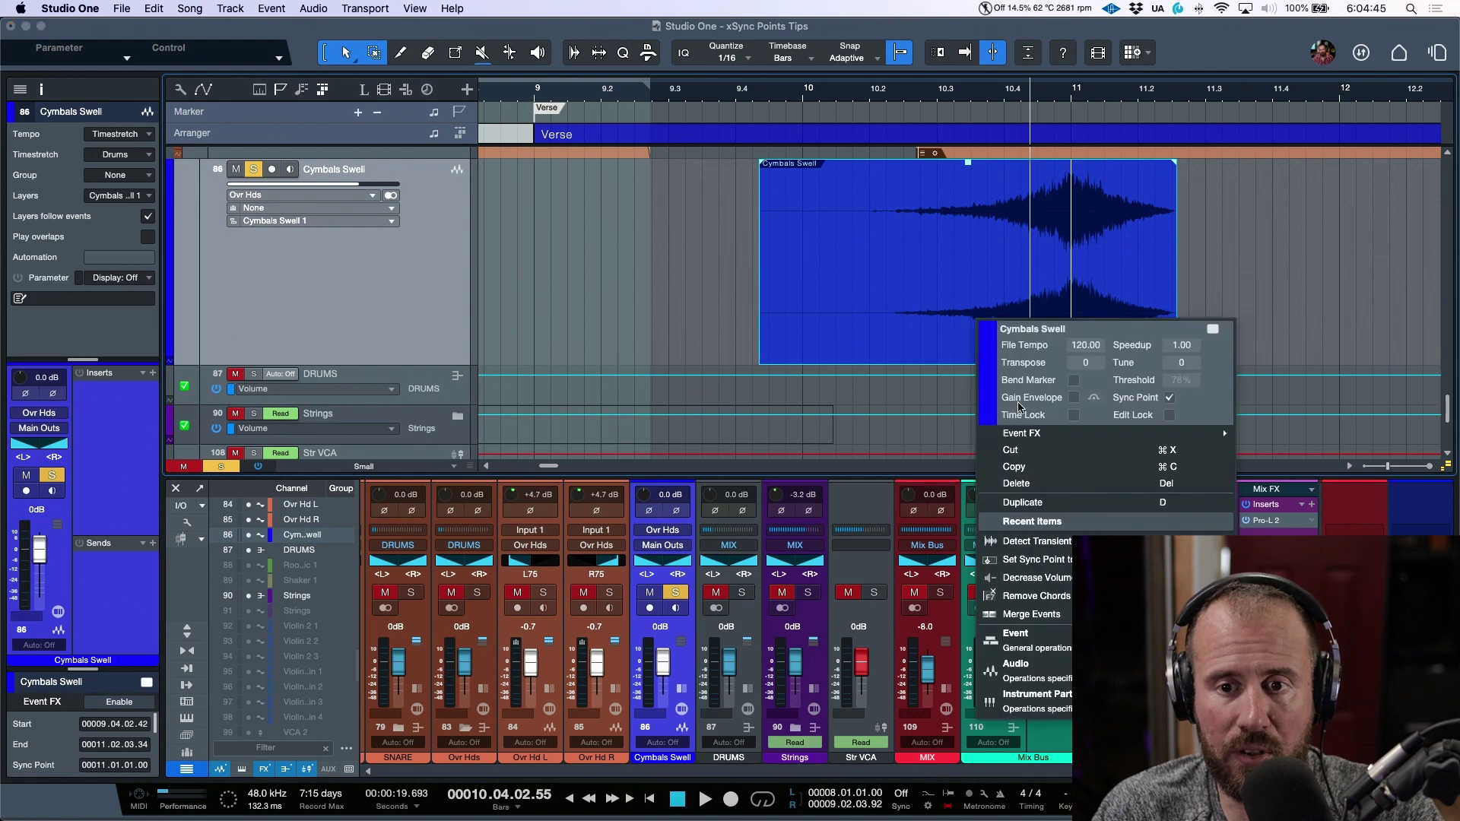
left_click(1073, 380)
Play the swell and drag the sync point back to 9.04.03.95 near the event start.
left_click(1310, 272)
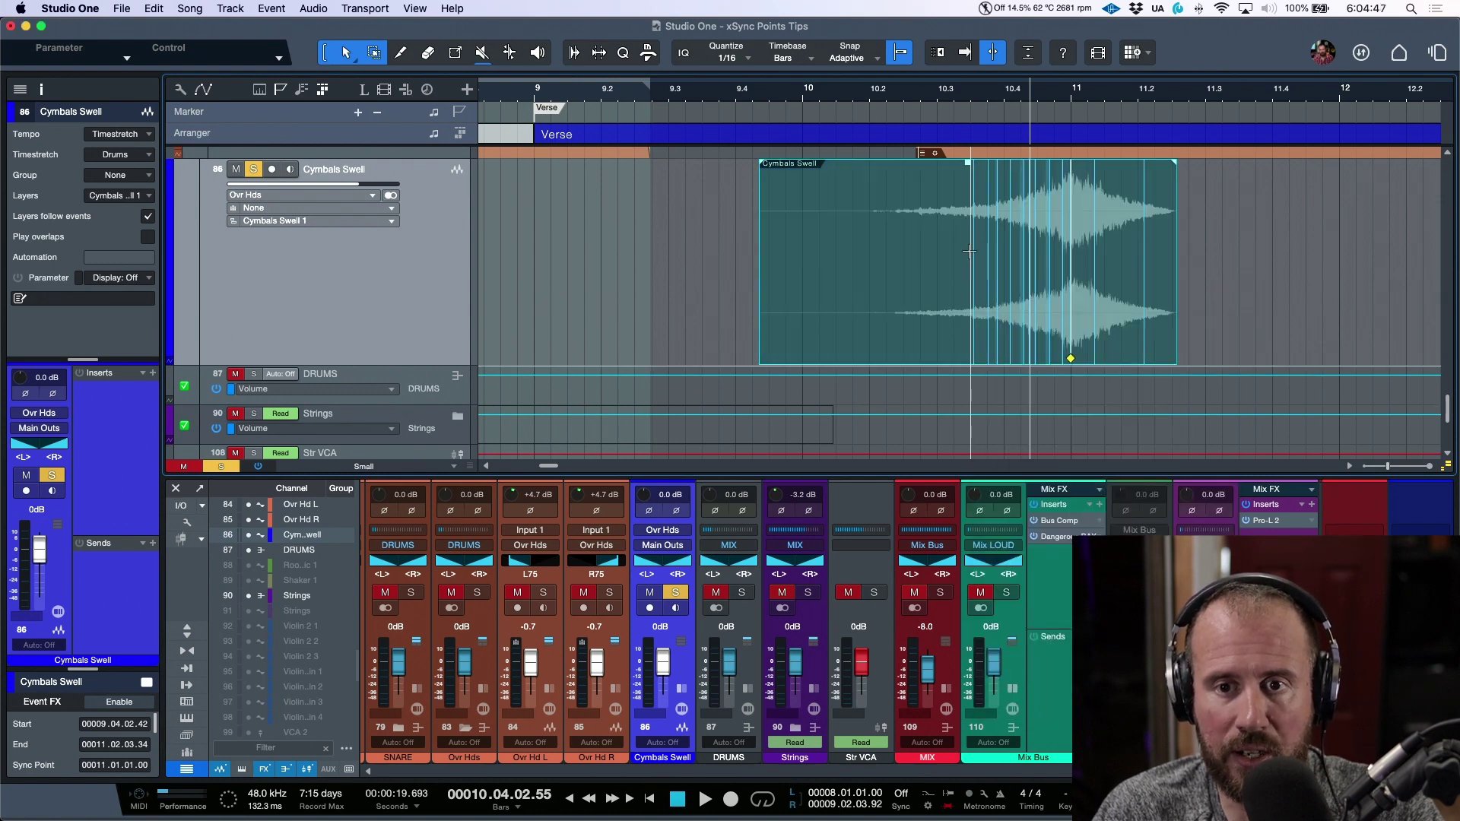
left_click(940, 248)
left_click(940, 249)
key("space")
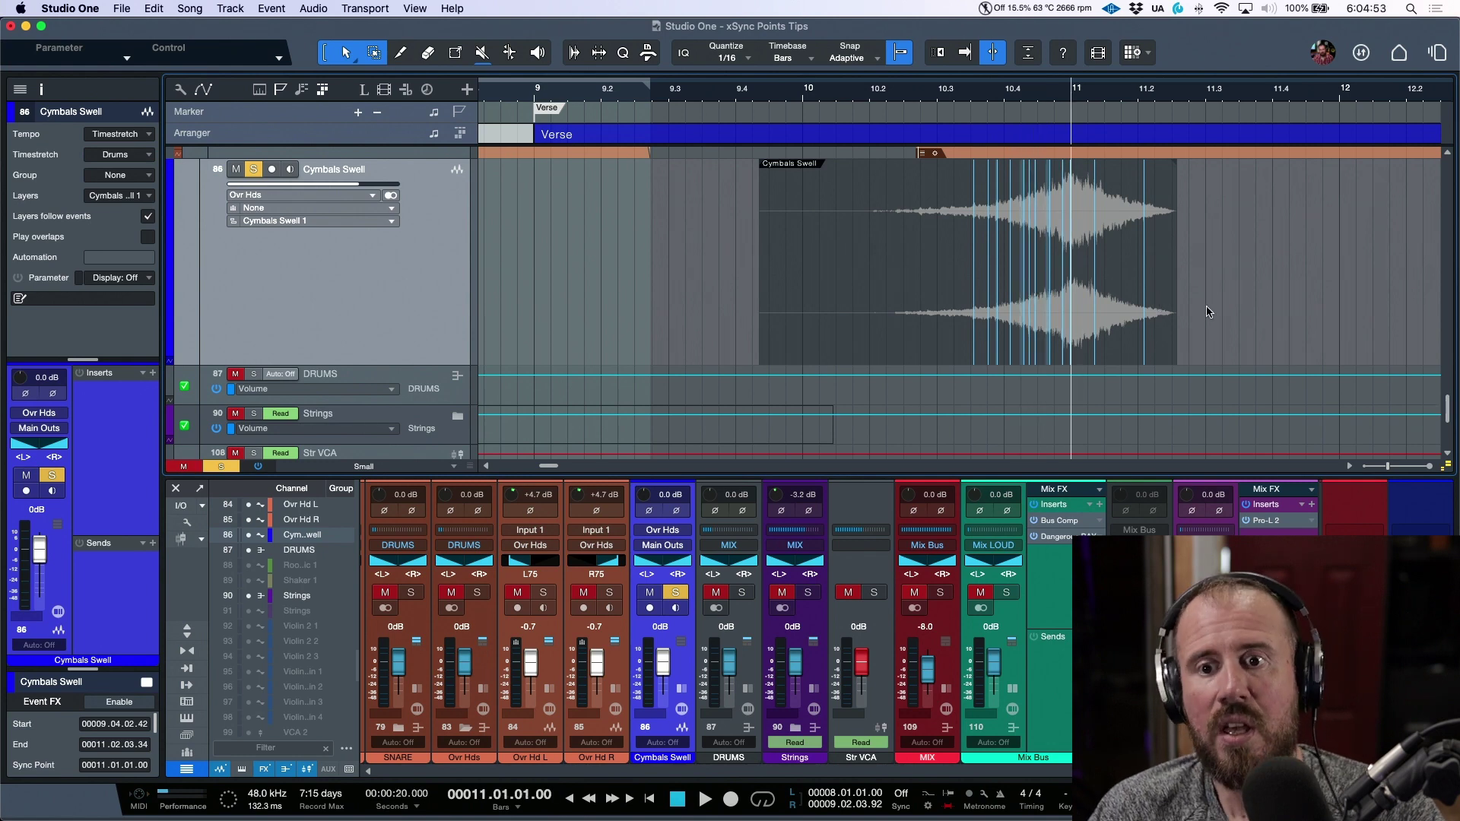
left_click_drag(1072, 363, 784, 361)
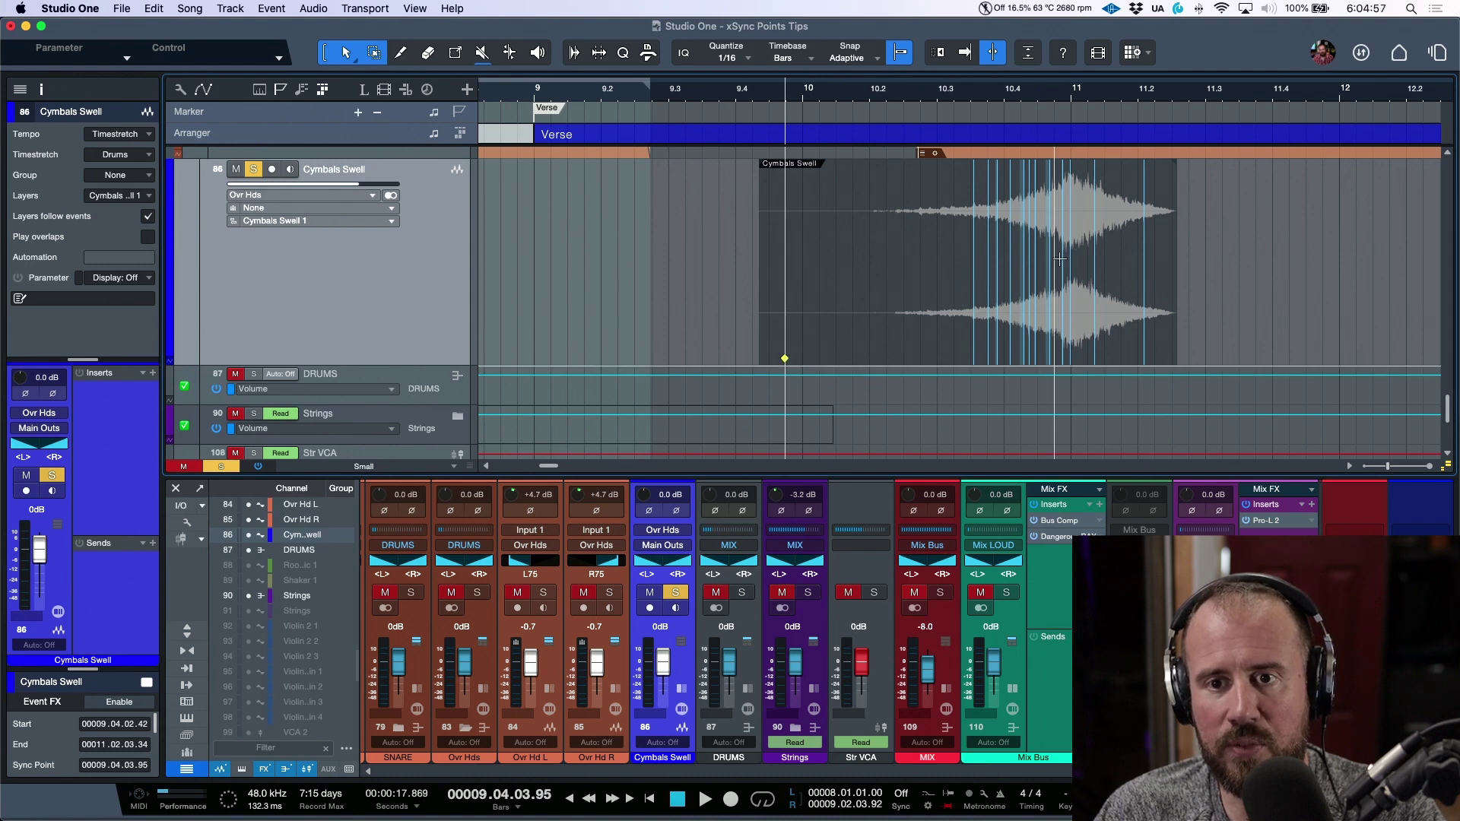
Audition the swell around its peak with the view following the playhead.
scroll(1059, 259, "up", 3)
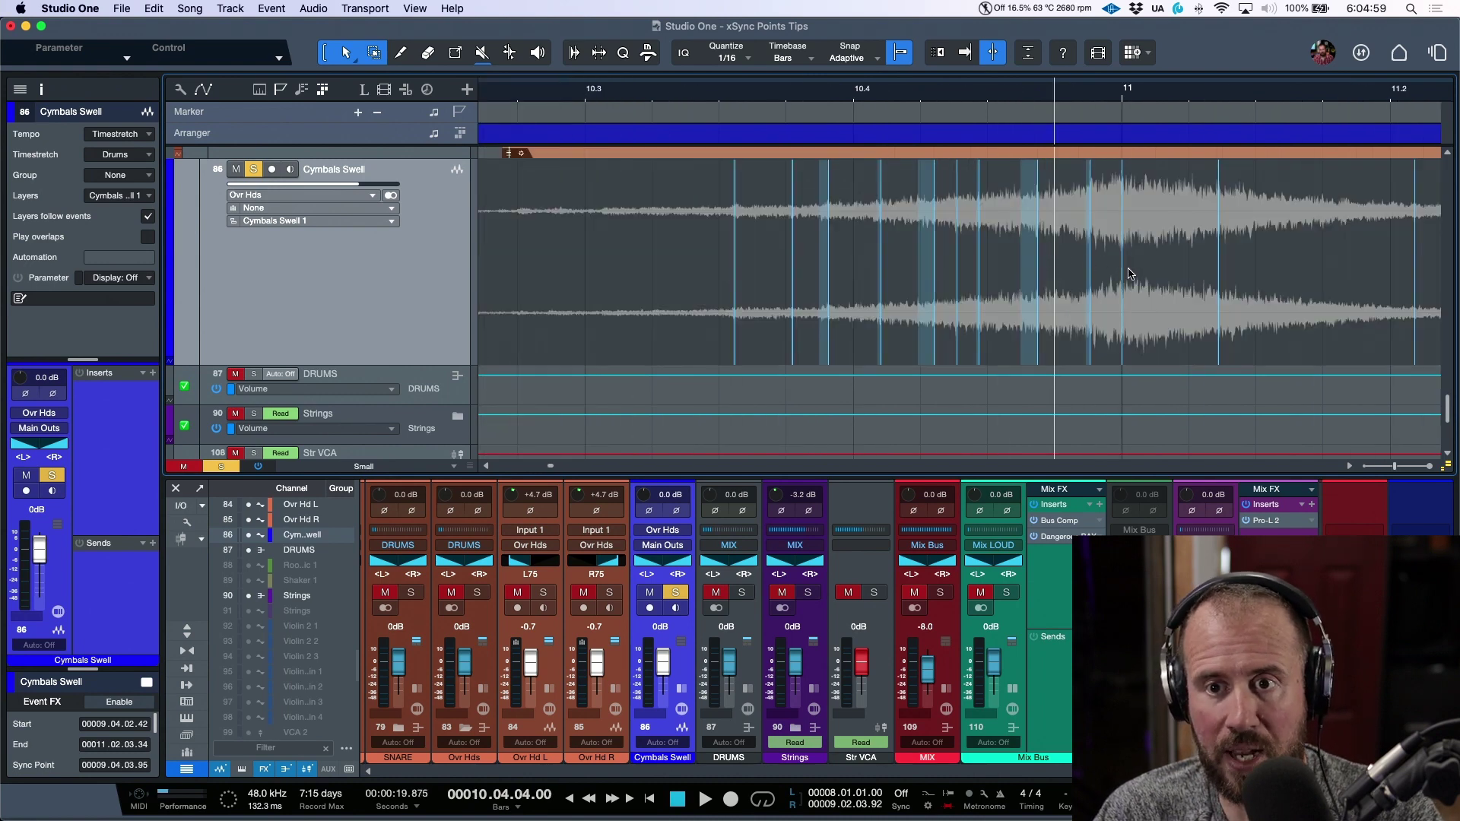
left_click(1075, 250)
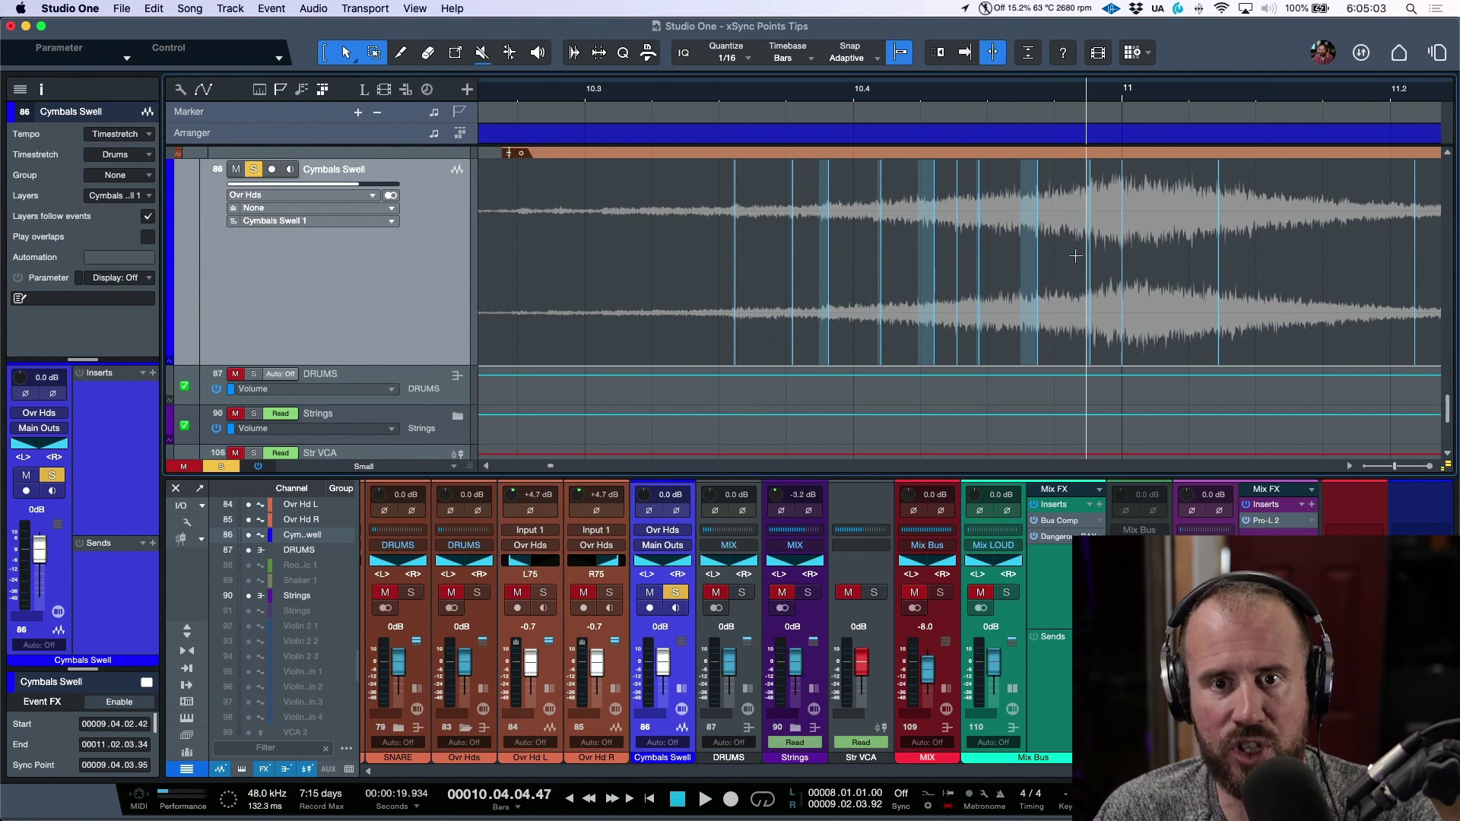
key("space")
key("f")
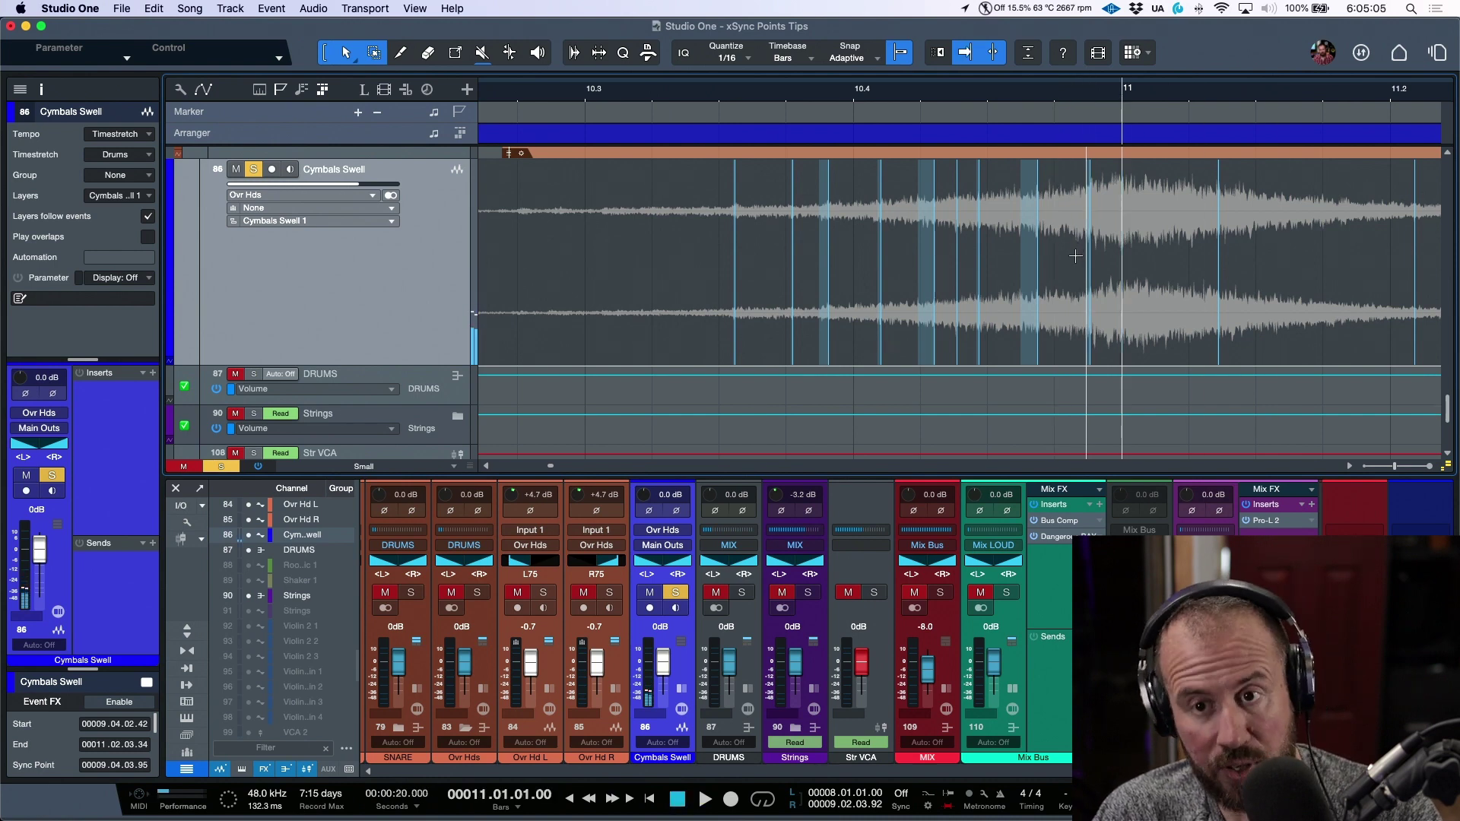
key("space")
key("space")
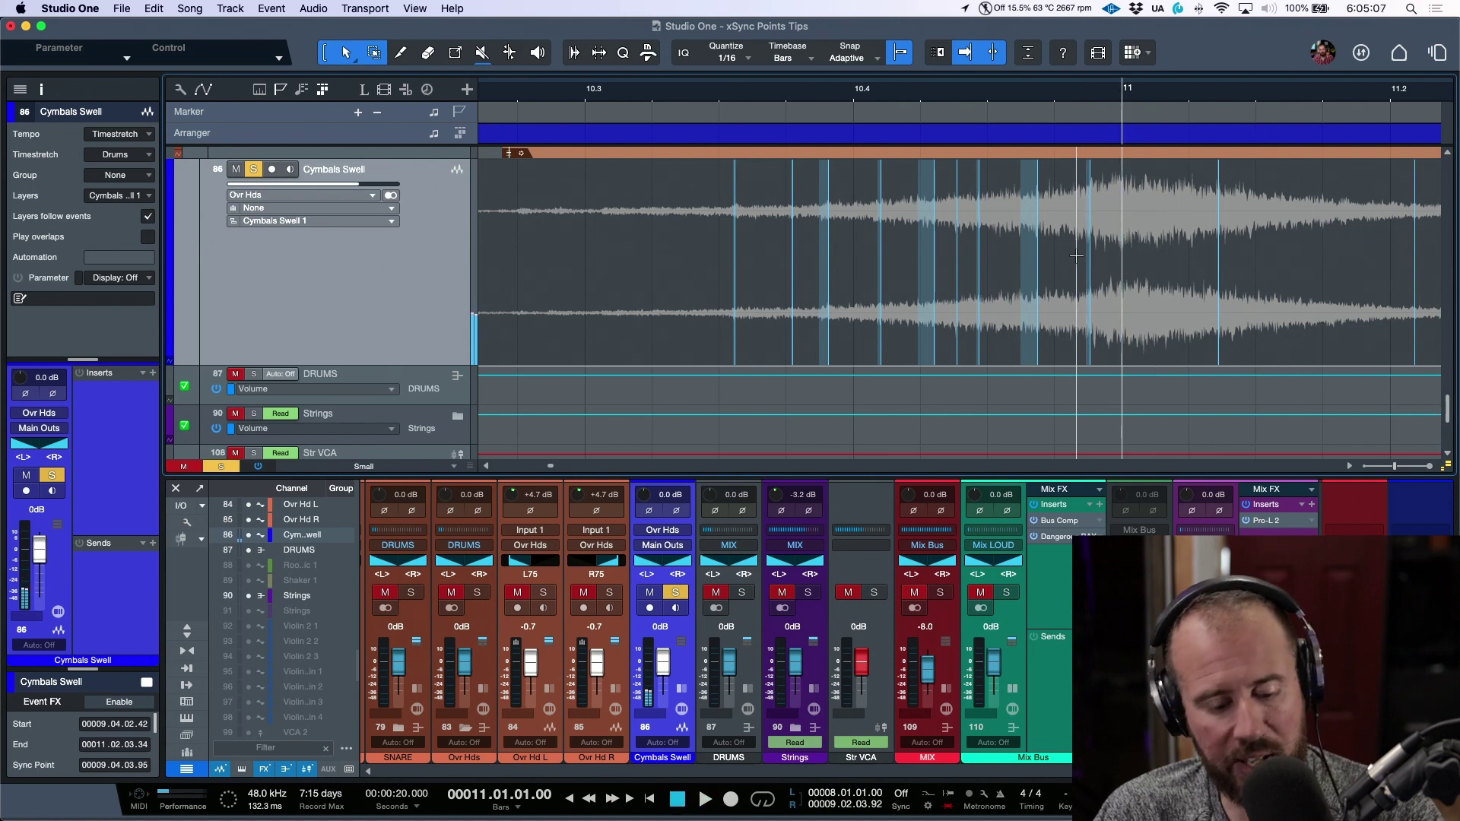
left_click(1075, 259)
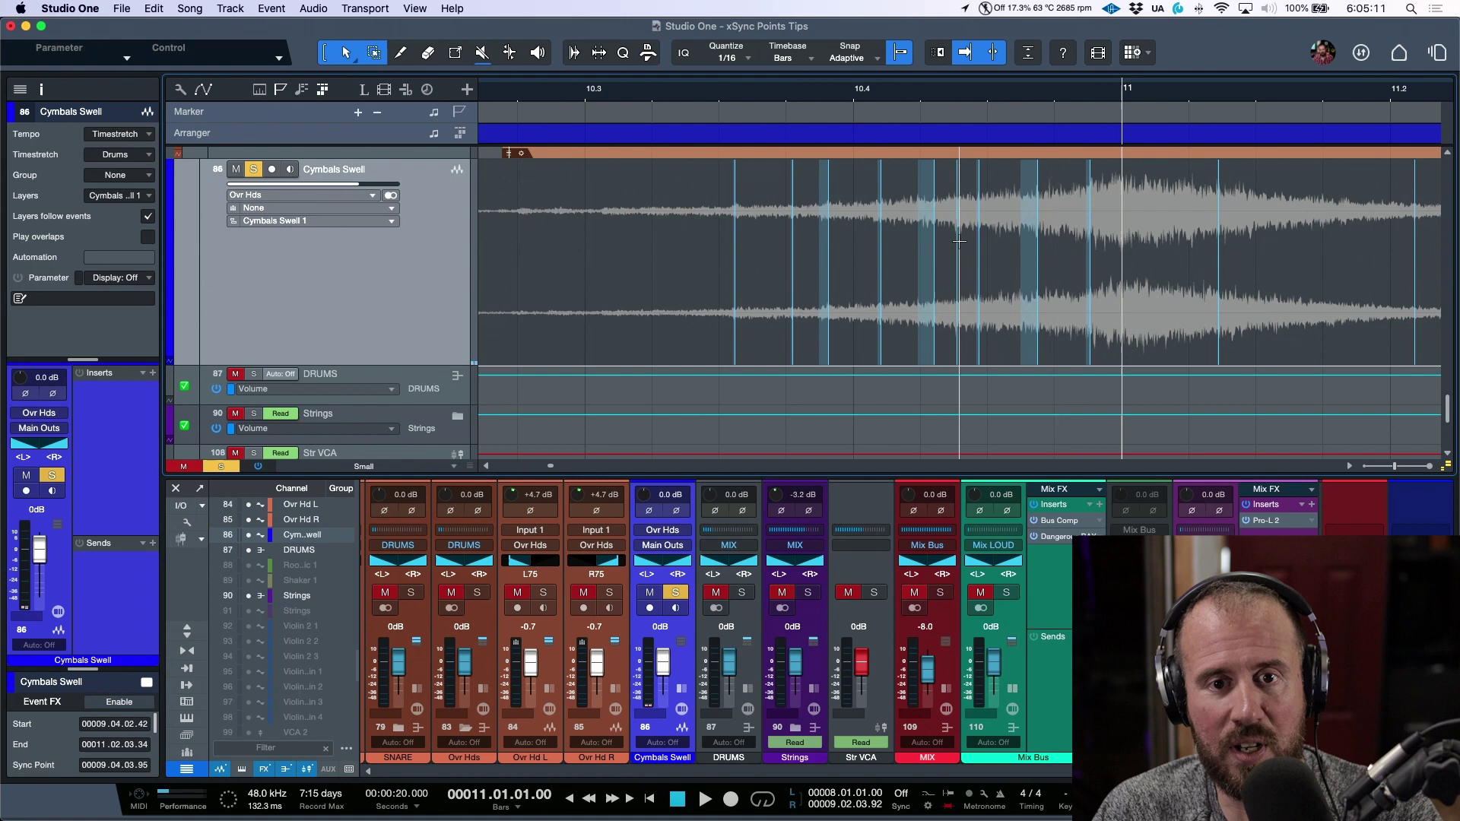
Set the sync point at the bar 11 downbeat, 11.01.01.00, and zoom out to bars 7–13.
left_click(698, 222)
key("space")
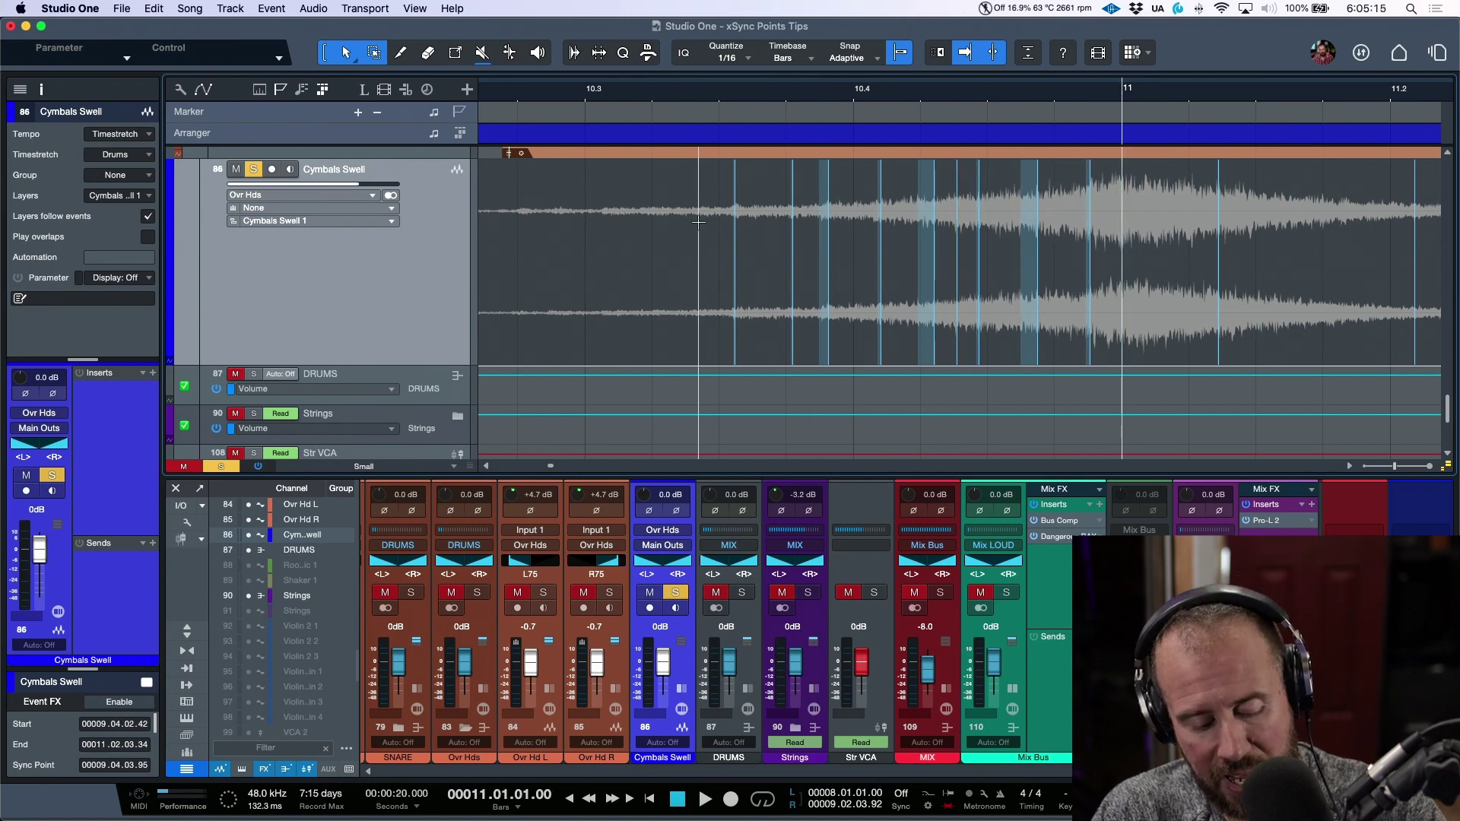
key("shift+y")
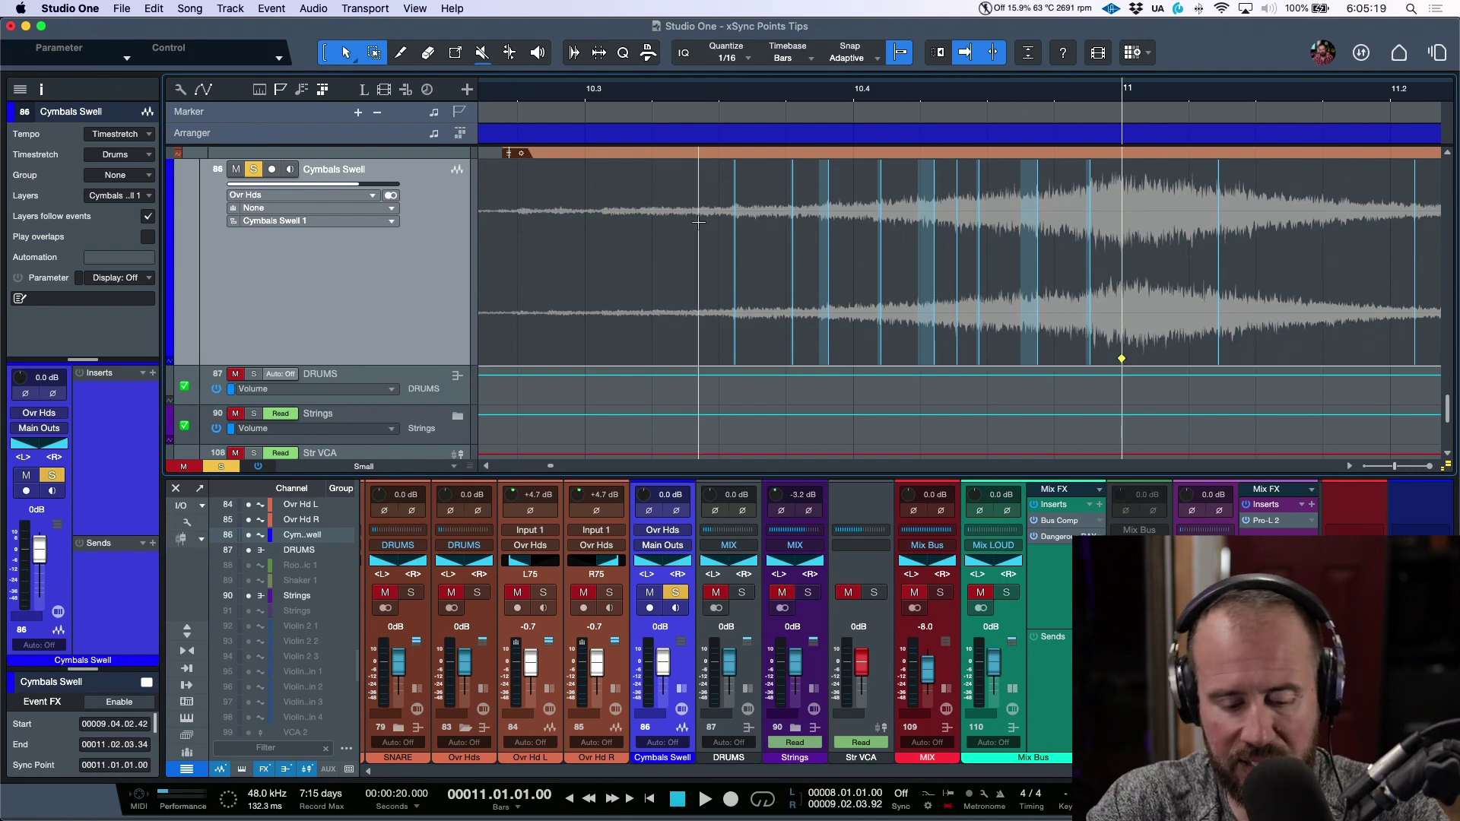
key("w")
key("w")
key("w")
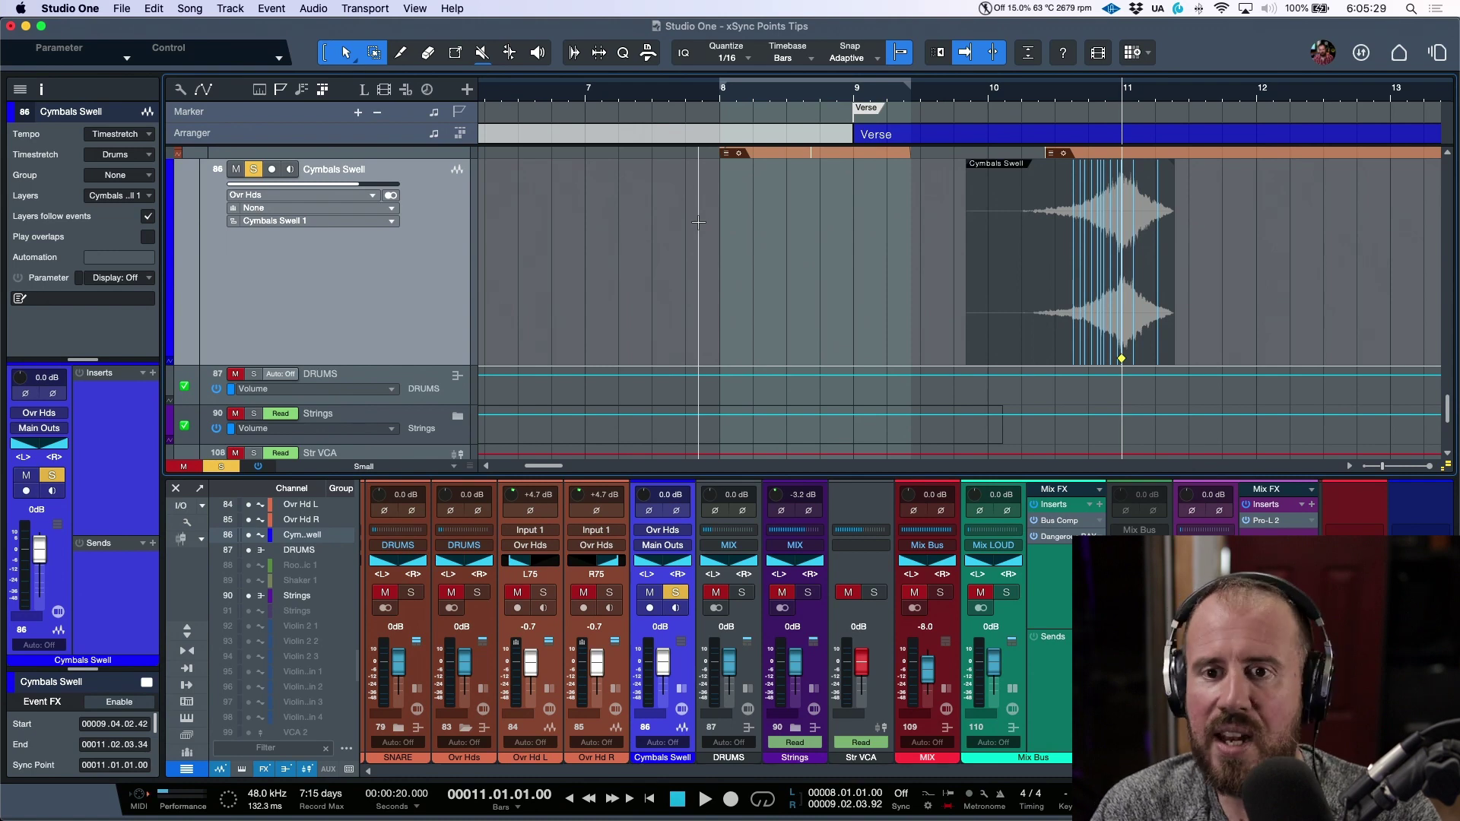
Play the swell from around bar 10.2 to check its timing into bar 11.
left_click(1033, 225)
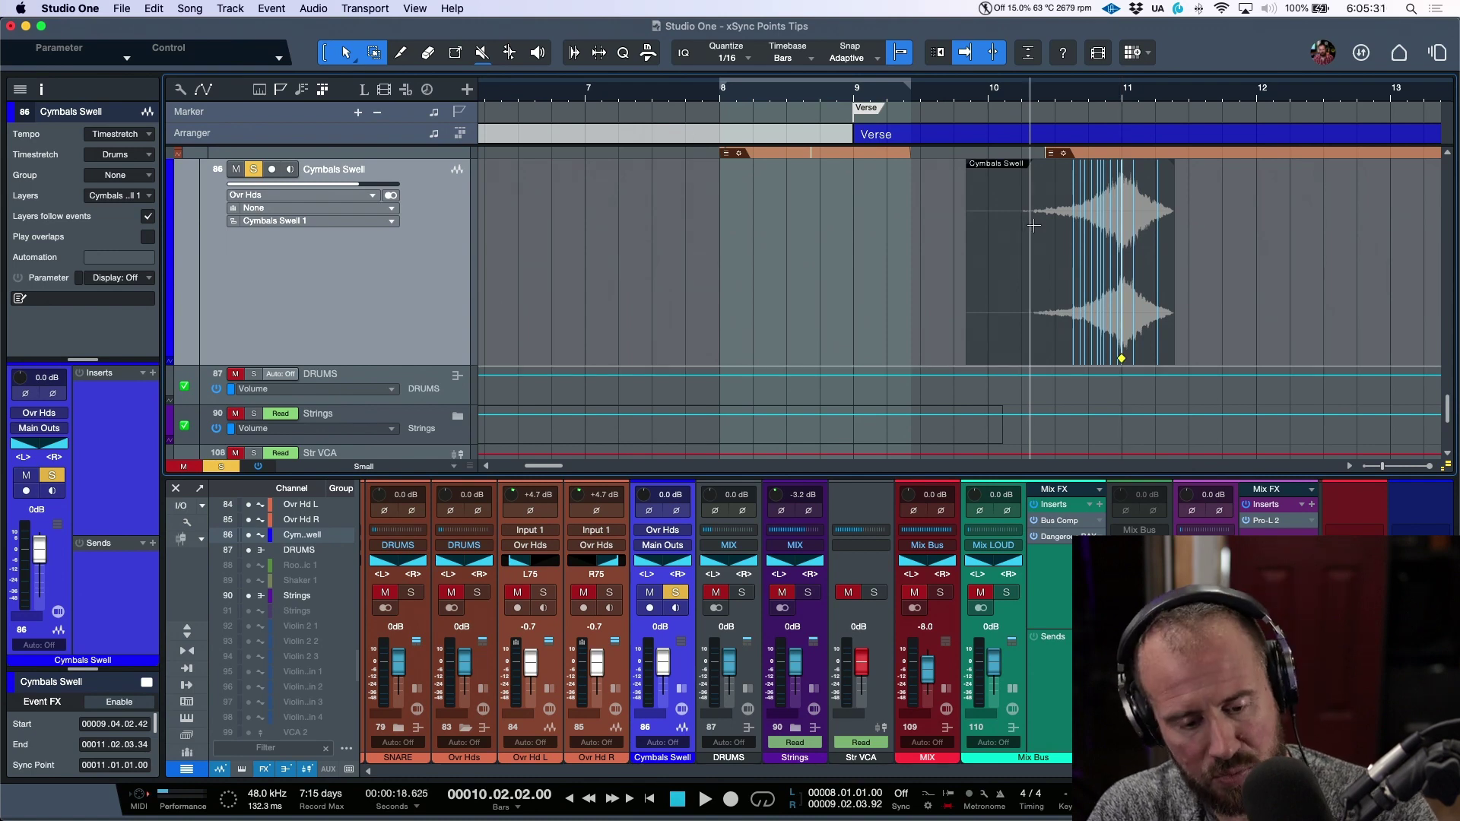
key("space")
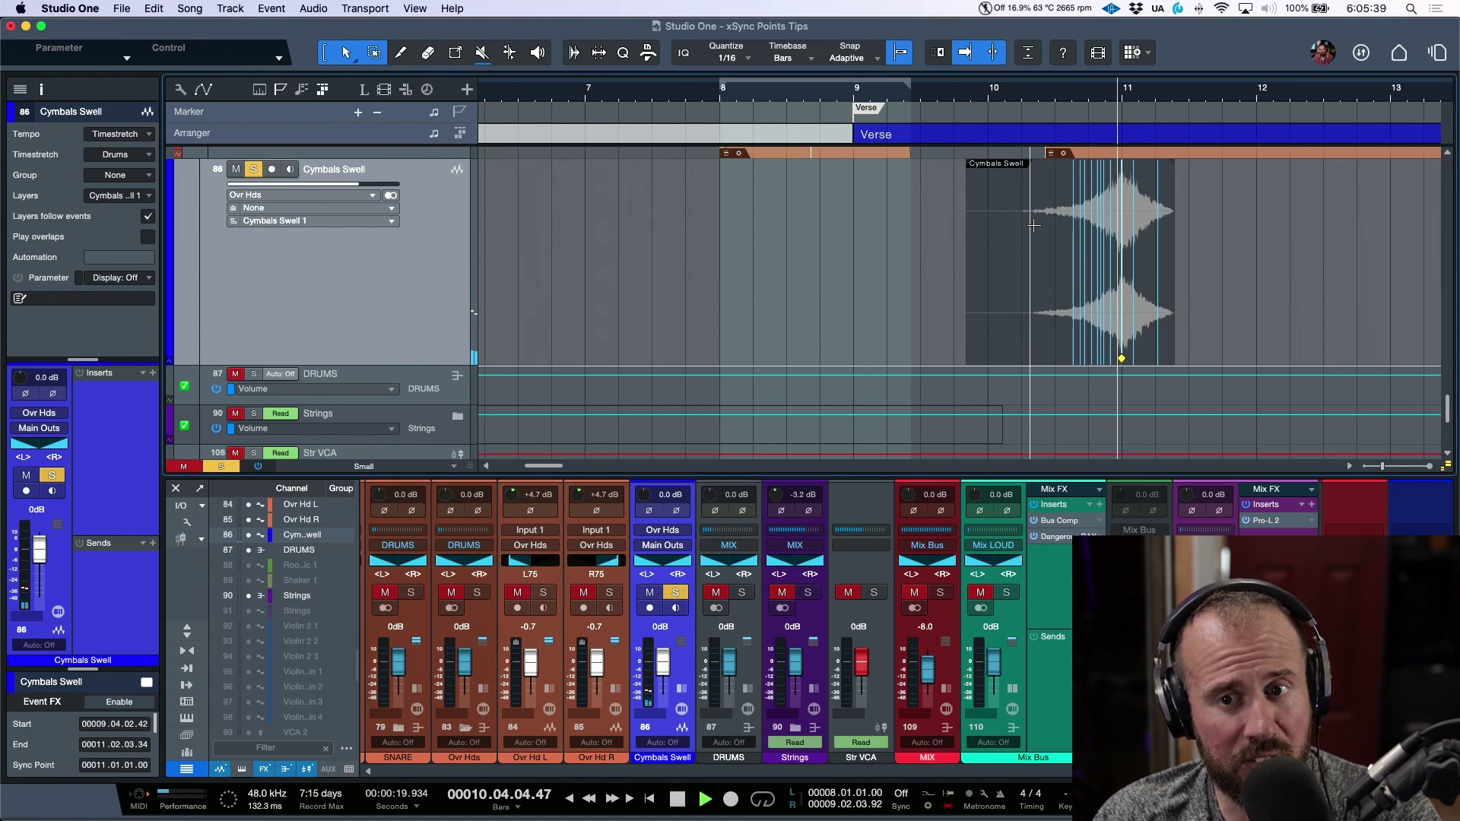
key("space")
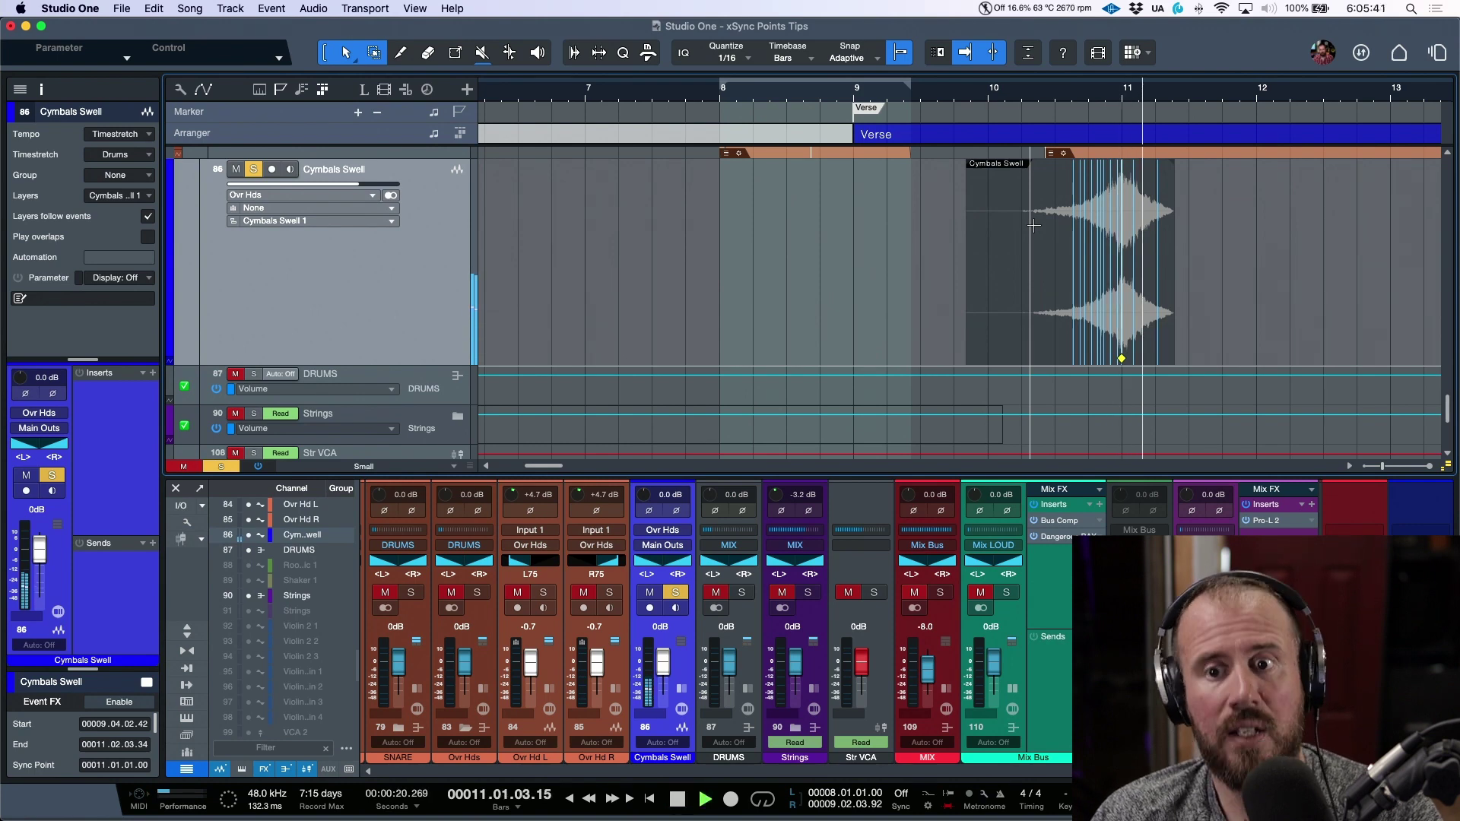
key("space")
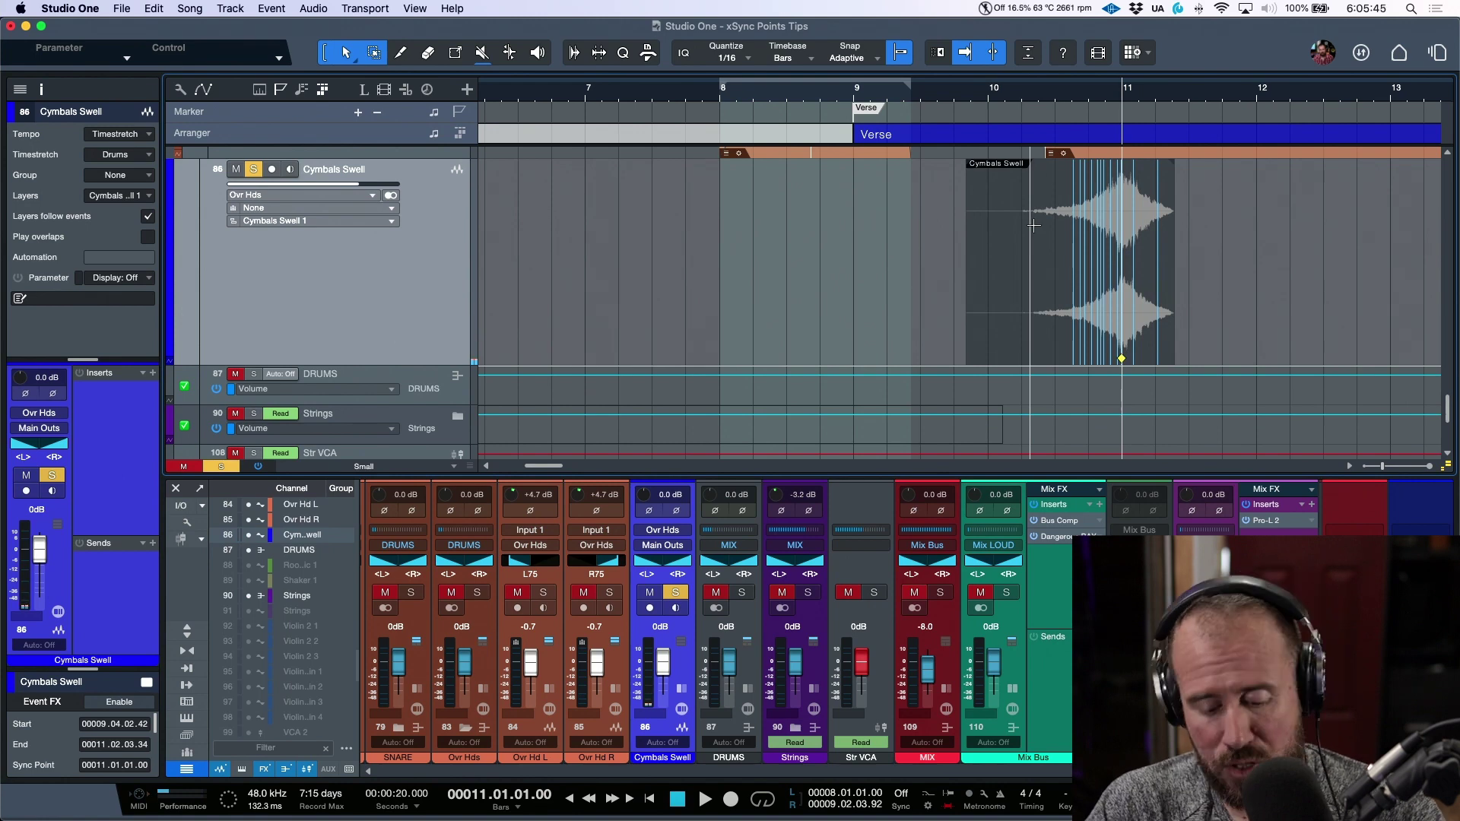
Select the Cymbals Swell event and turn off its bend markers in the context menu.
left_click_drag(1264, 299, 960, 312)
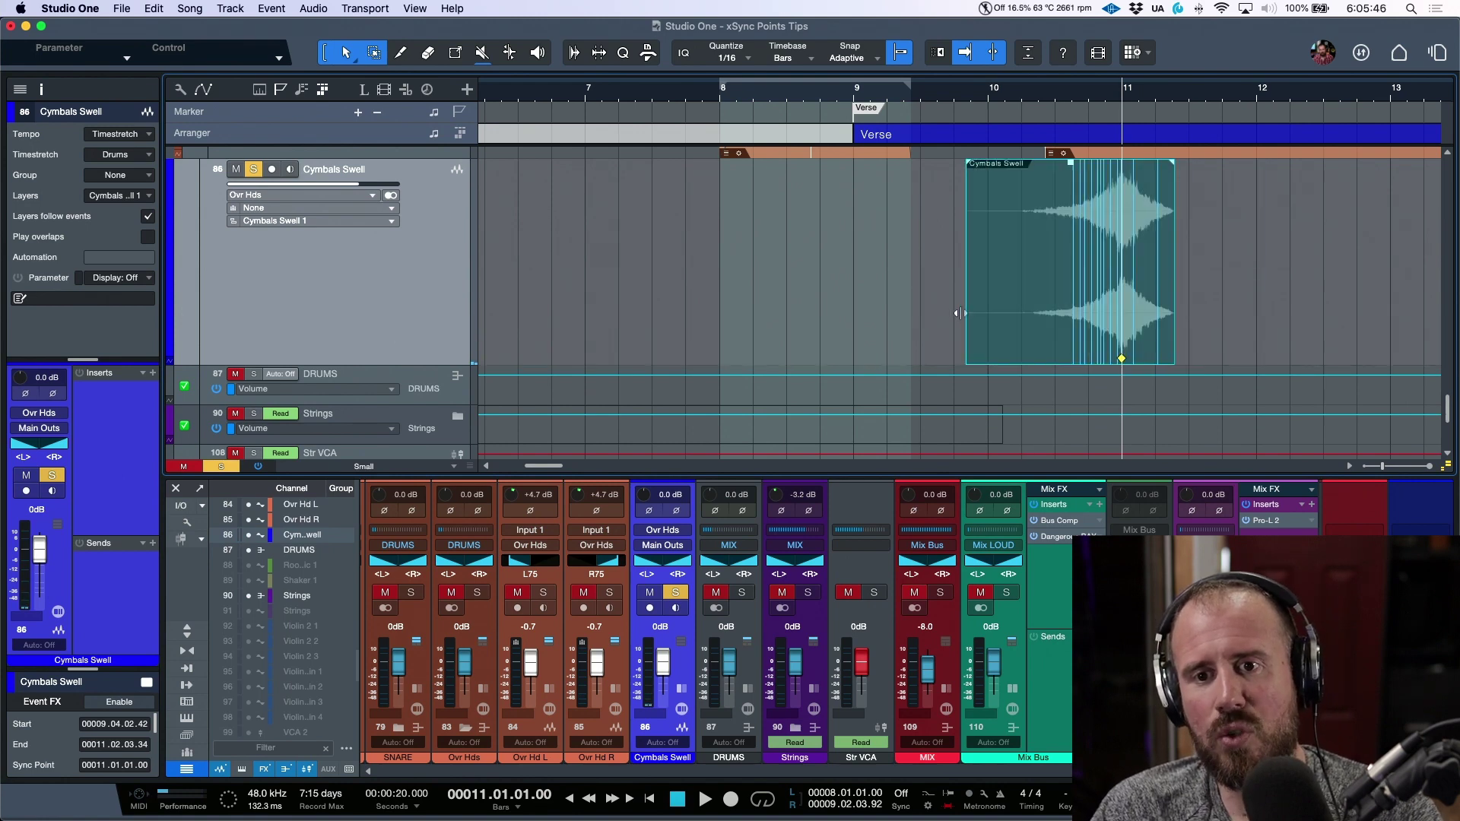
right_click(1014, 306)
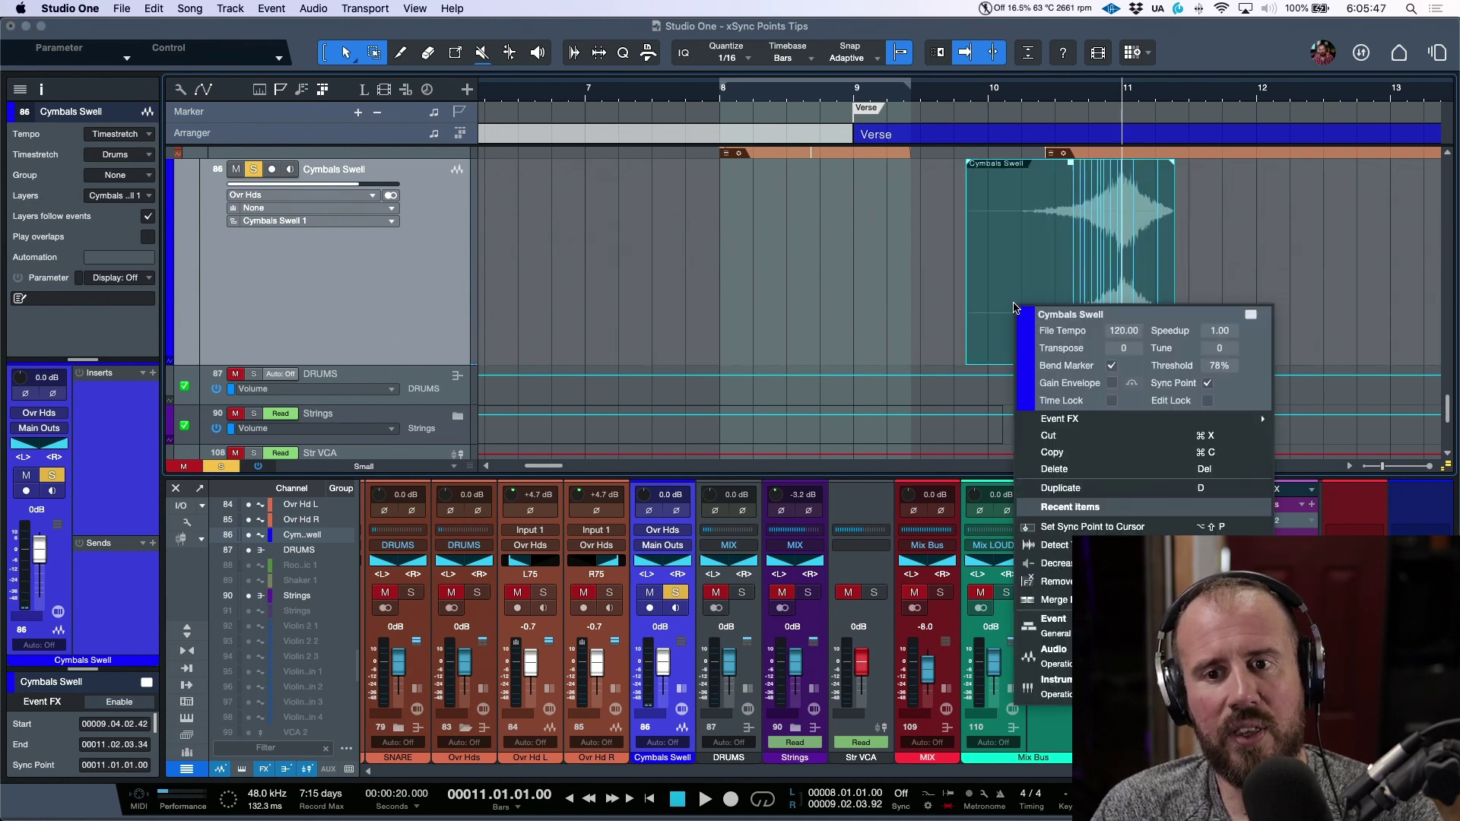
left_click(1112, 366)
left_click(1207, 383)
key("Escape")
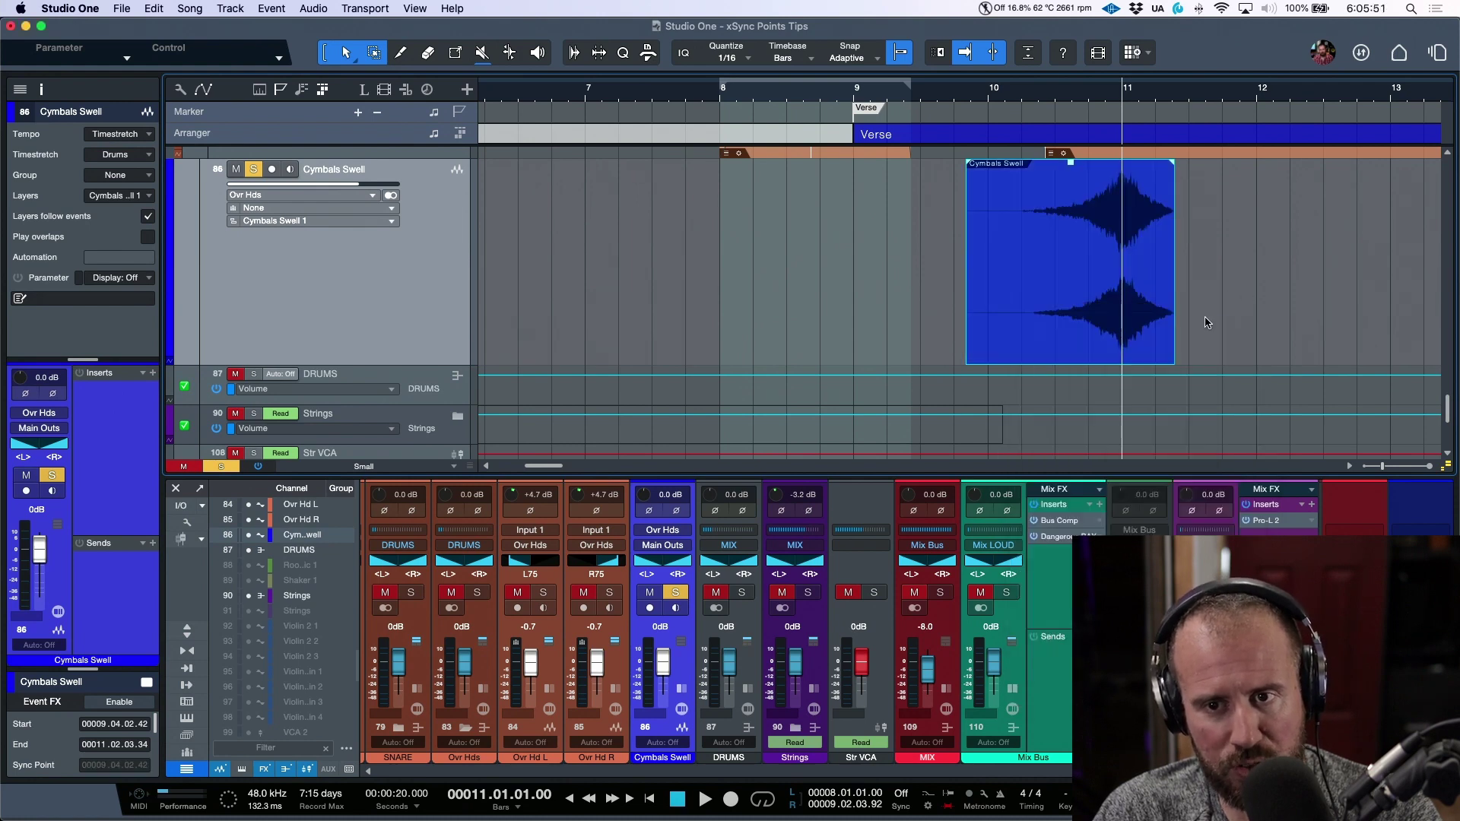
key("l")
right_click(1127, 332)
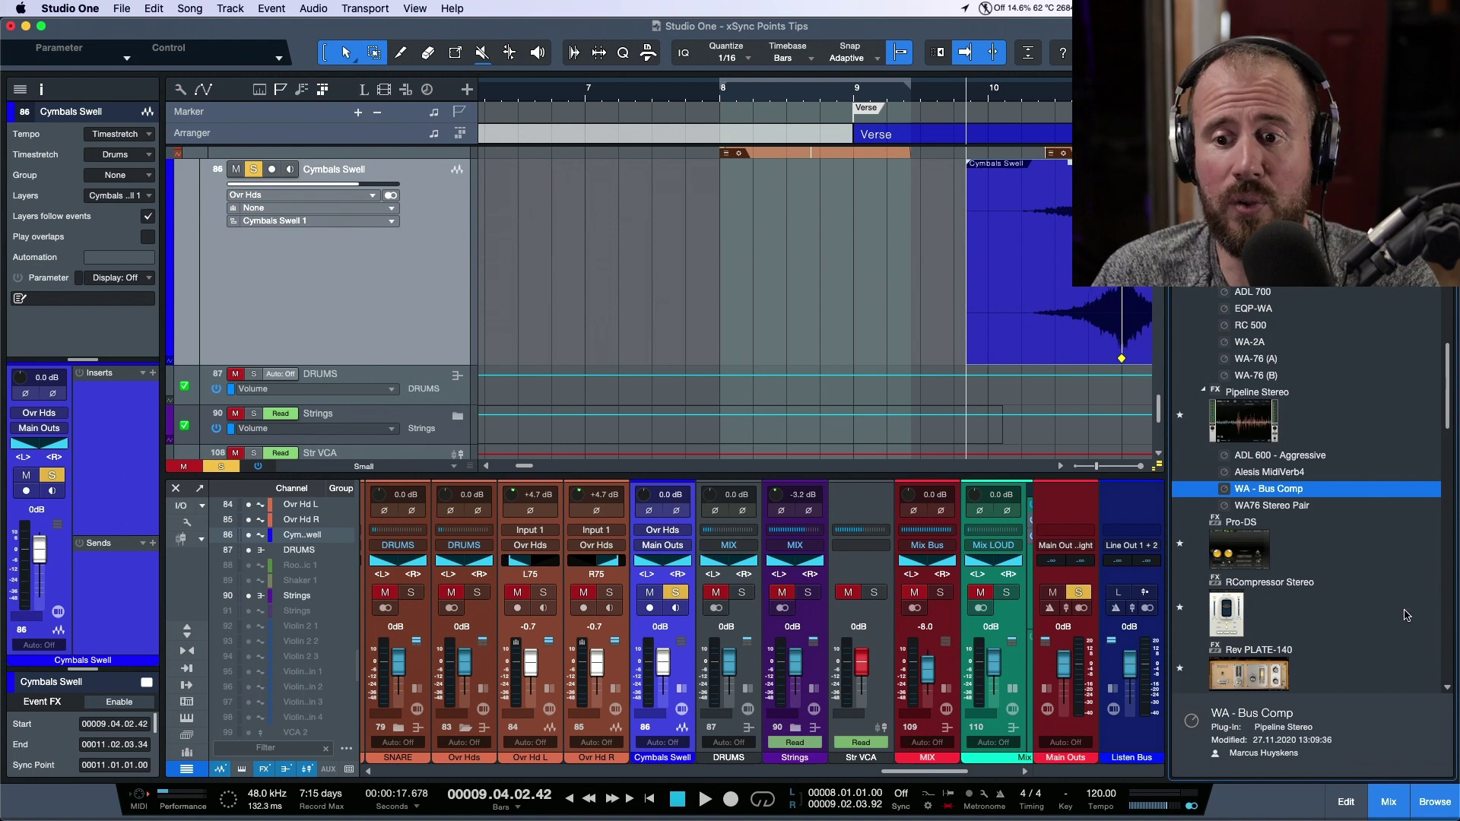
Drag ValhallaShimmer from the Effects browser onto the Cymbals Swell event and close its window.
scroll(1348, 524, "down", 10)
scroll(1349, 524, "down", 3)
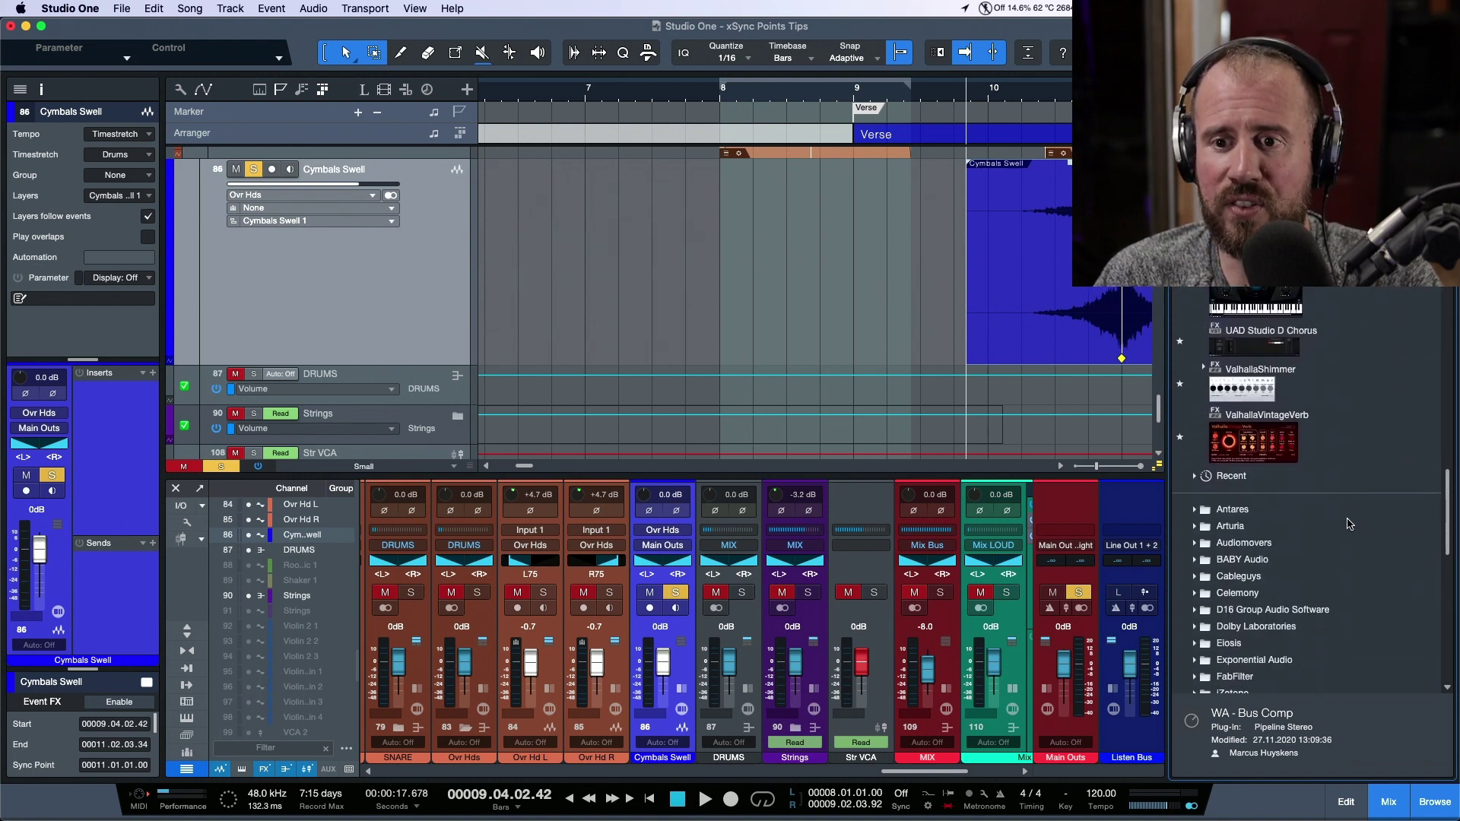
left_click(1323, 378)
left_click_drag(1072, 289, 1072, 291)
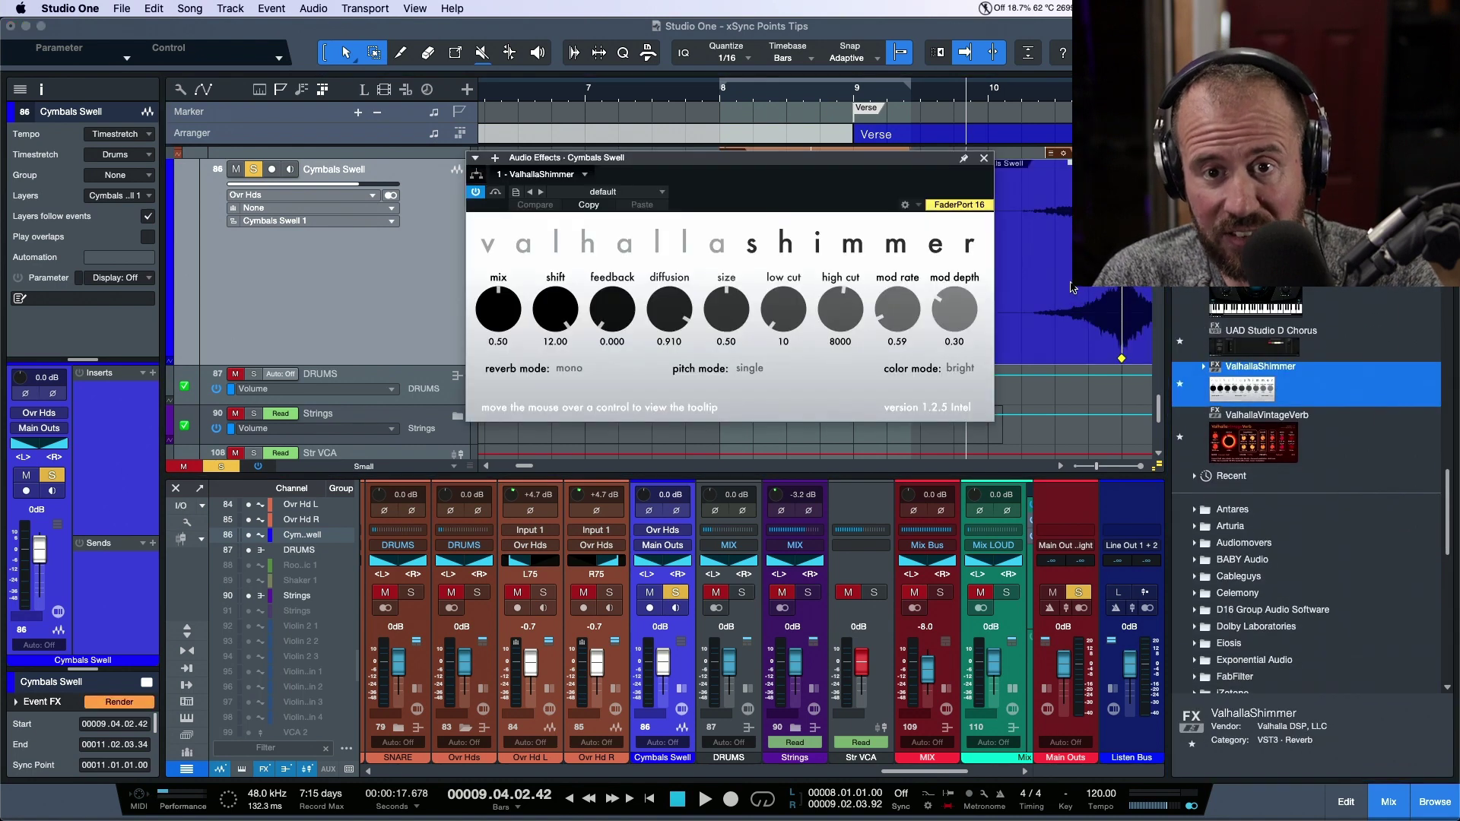
left_click(984, 158)
Play the cymbal swell to hear the ValhallaShimmer effect.
scroll(1049, 302, "right", 3)
scroll(1048, 302, "right", 2)
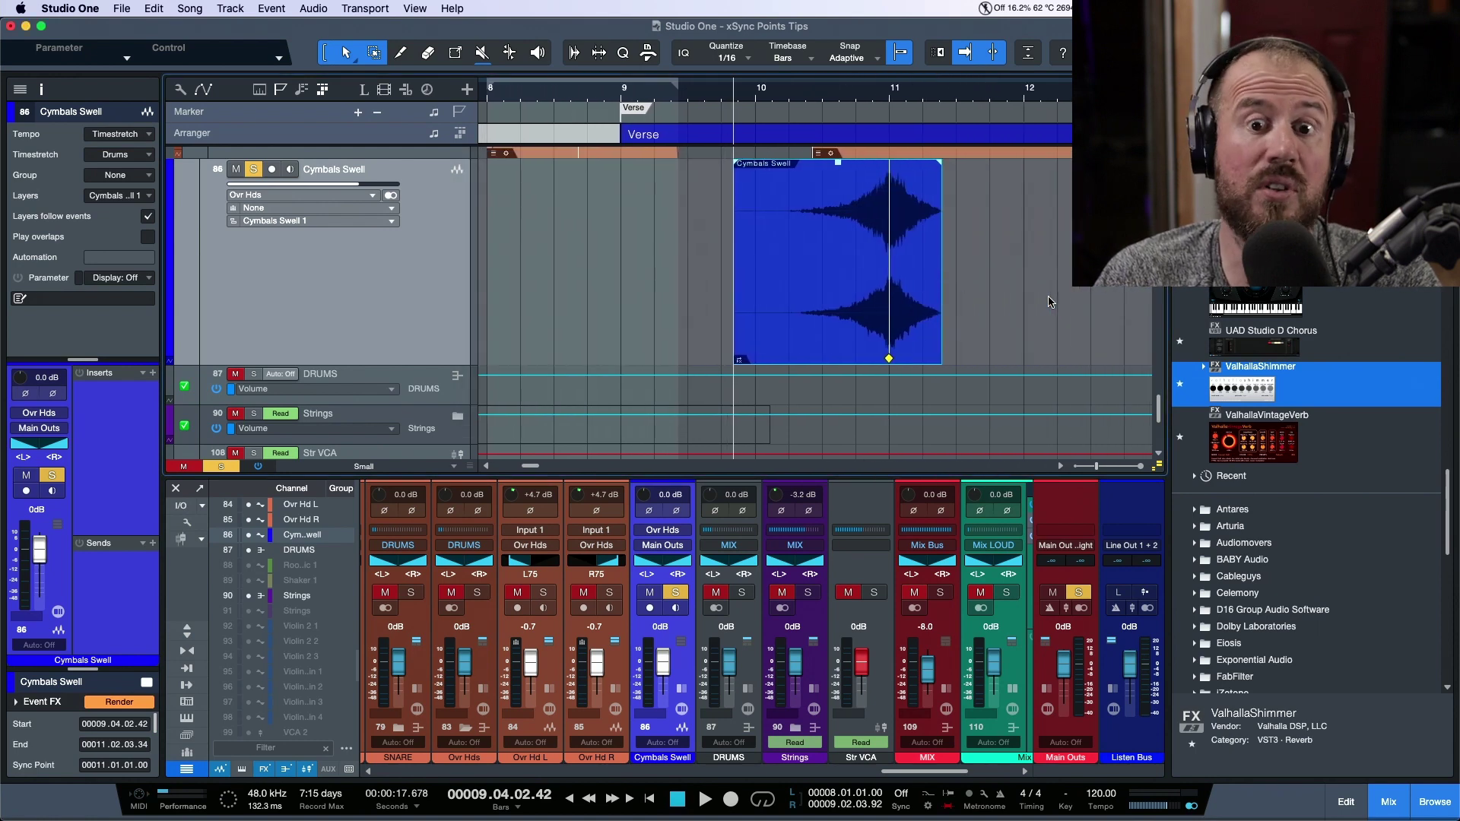
key("space")
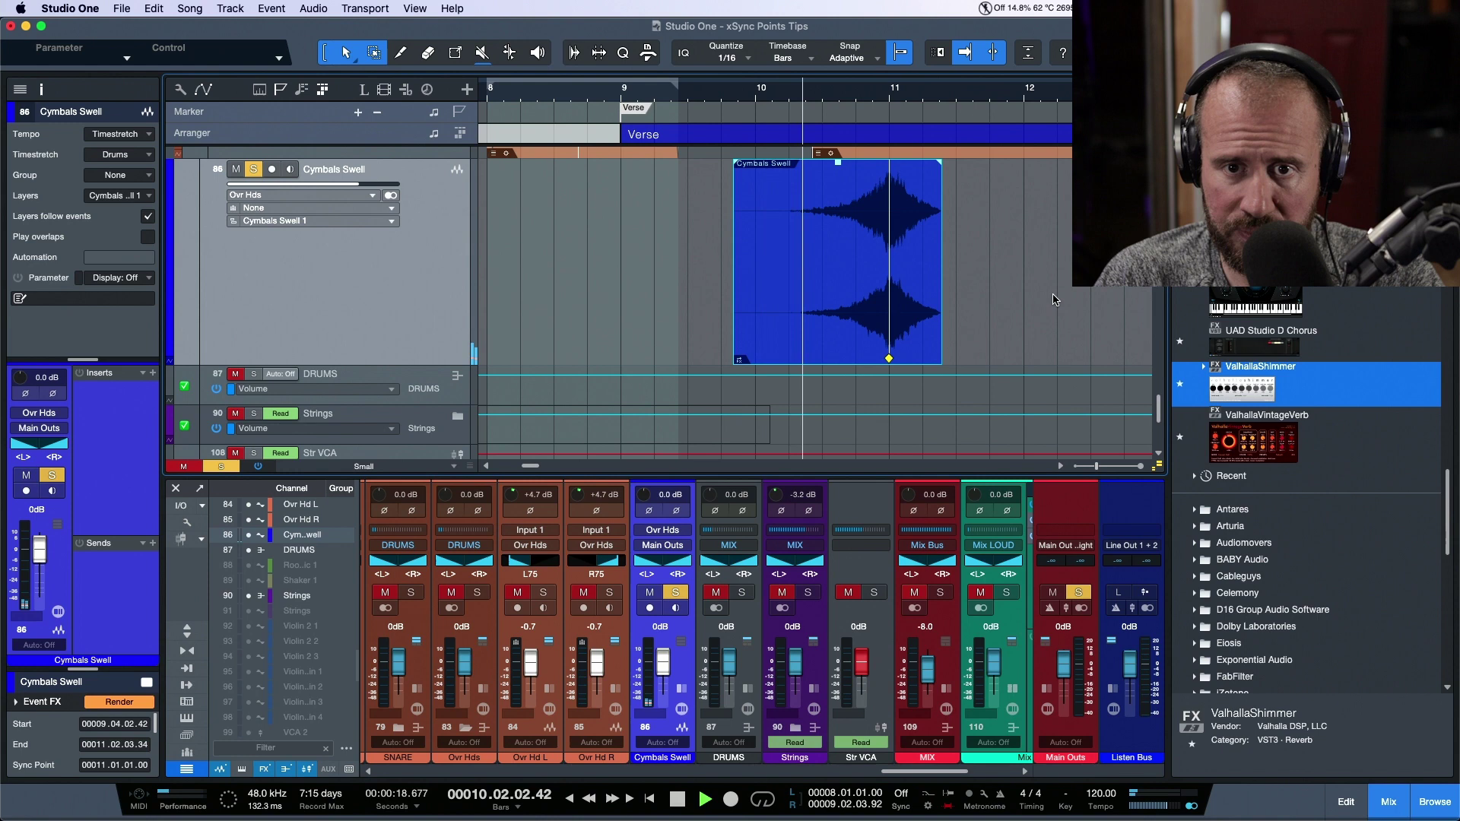